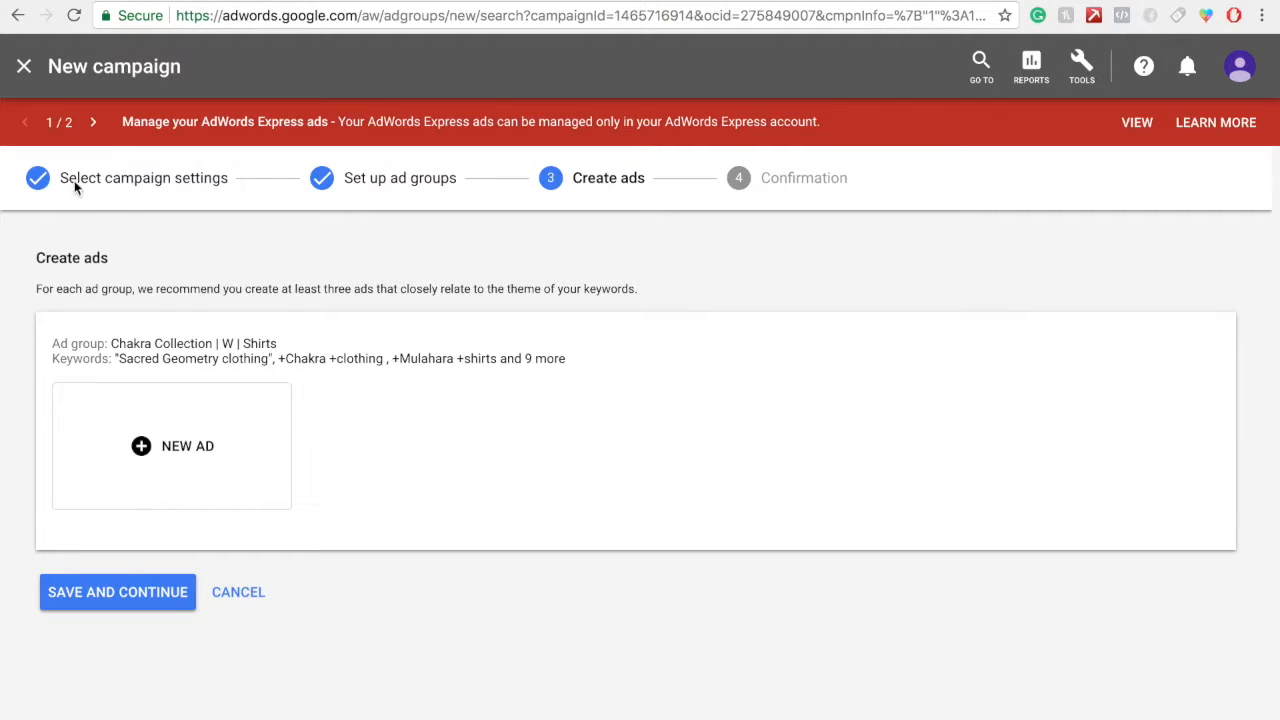
# Review the completed campaign stages and the keywords listed for the Chakra Collection | W | Shirts ad group.
pyautogui.moveTo(165, 190); pyautogui.dragTo(252, 189)
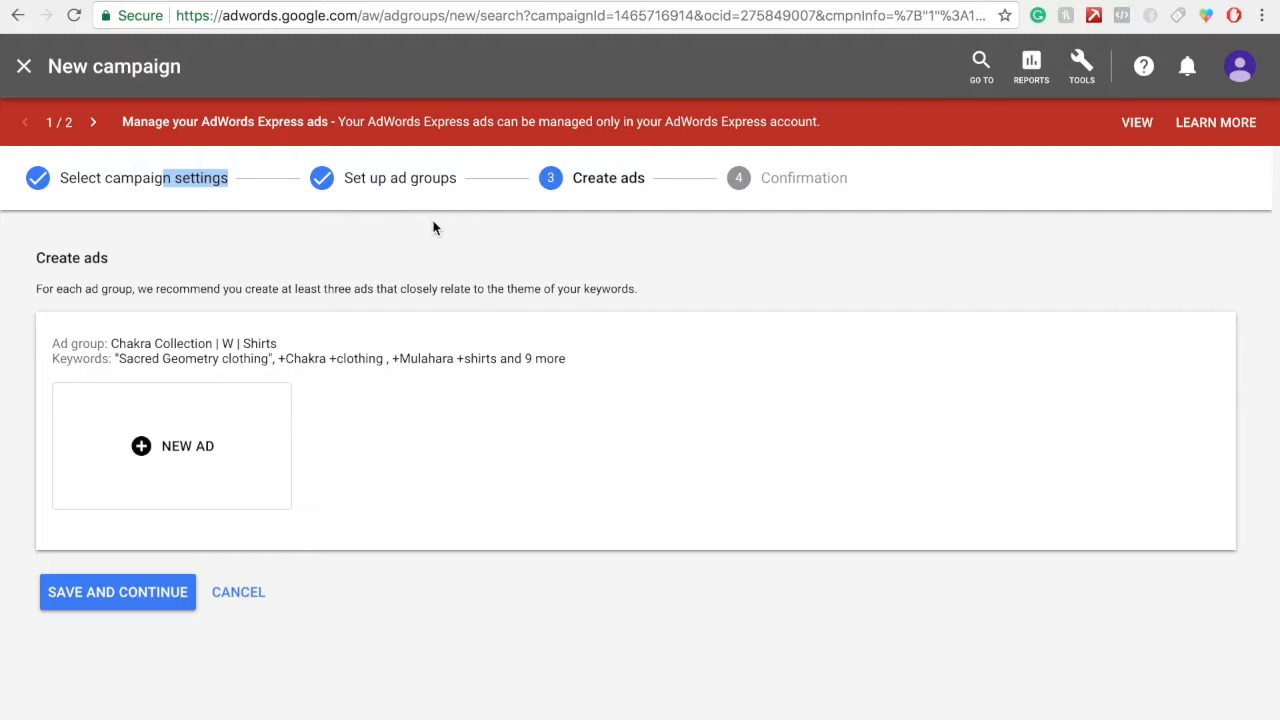
pyautogui.click(473, 390)
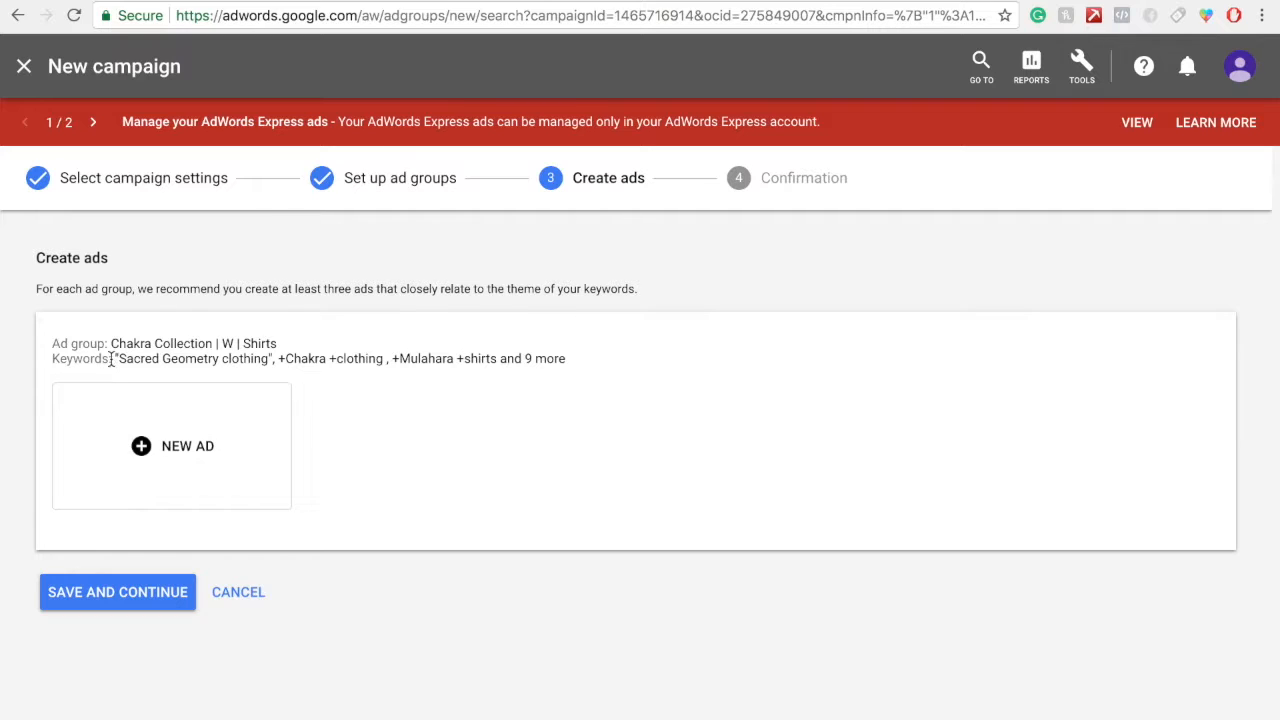
pyautogui.moveTo(114, 357); pyautogui.dragTo(525, 357)
pyautogui.click(283, 378)
pyautogui.moveTo(277, 358); pyautogui.dragTo(563, 358)
pyautogui.click(395, 358)
pyautogui.click(509, 377)
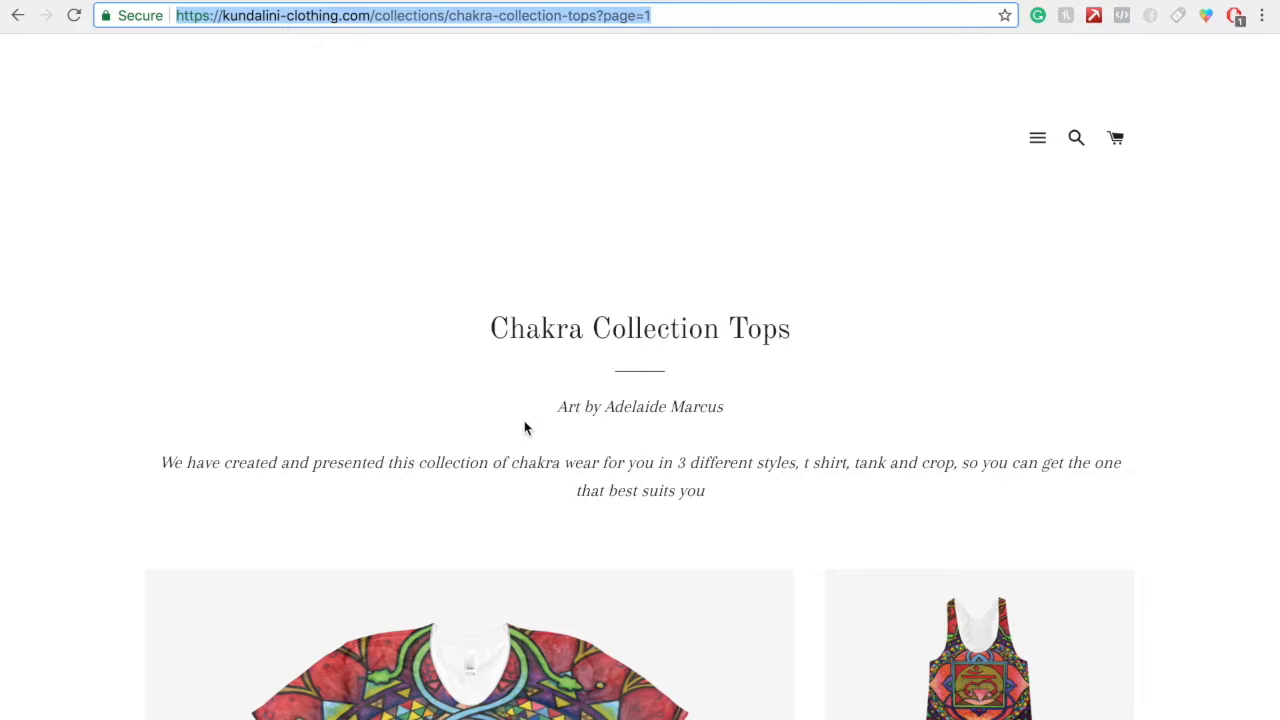
# Switch to the Kundalini Clothing store and examine the products in the Chakra Collection Tops collection as the ad's landing page.
pyautogui.click(524, 428)
pyautogui.scroll(-8, 524, 428)
pyautogui.scroll(3, 826, 346)
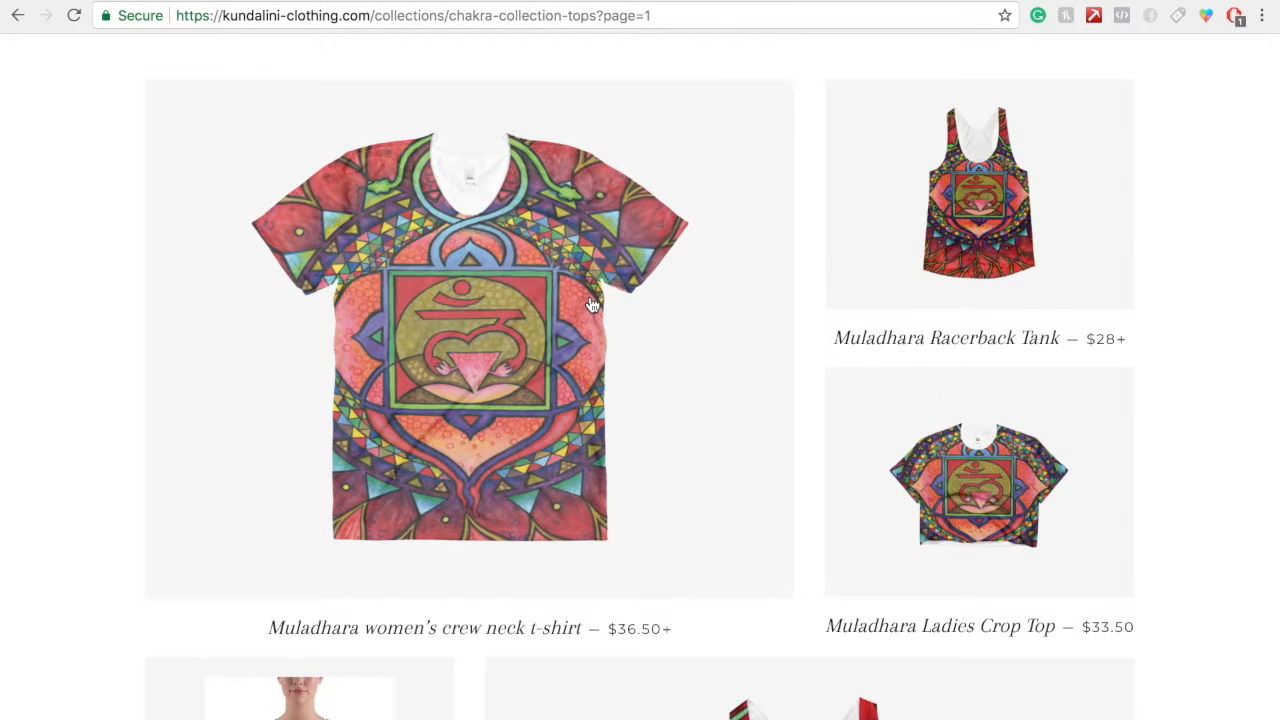
pyautogui.scroll(-5, 874, 197)
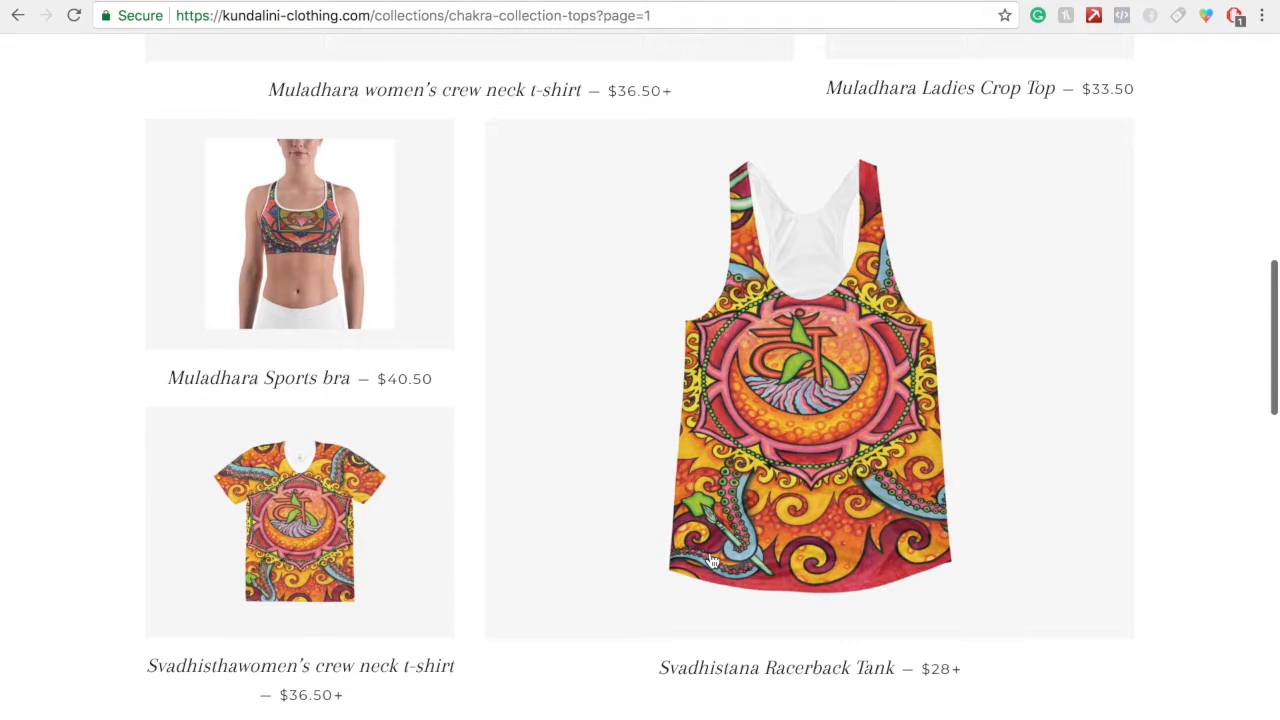
pyautogui.scroll(-2, 710, 560)
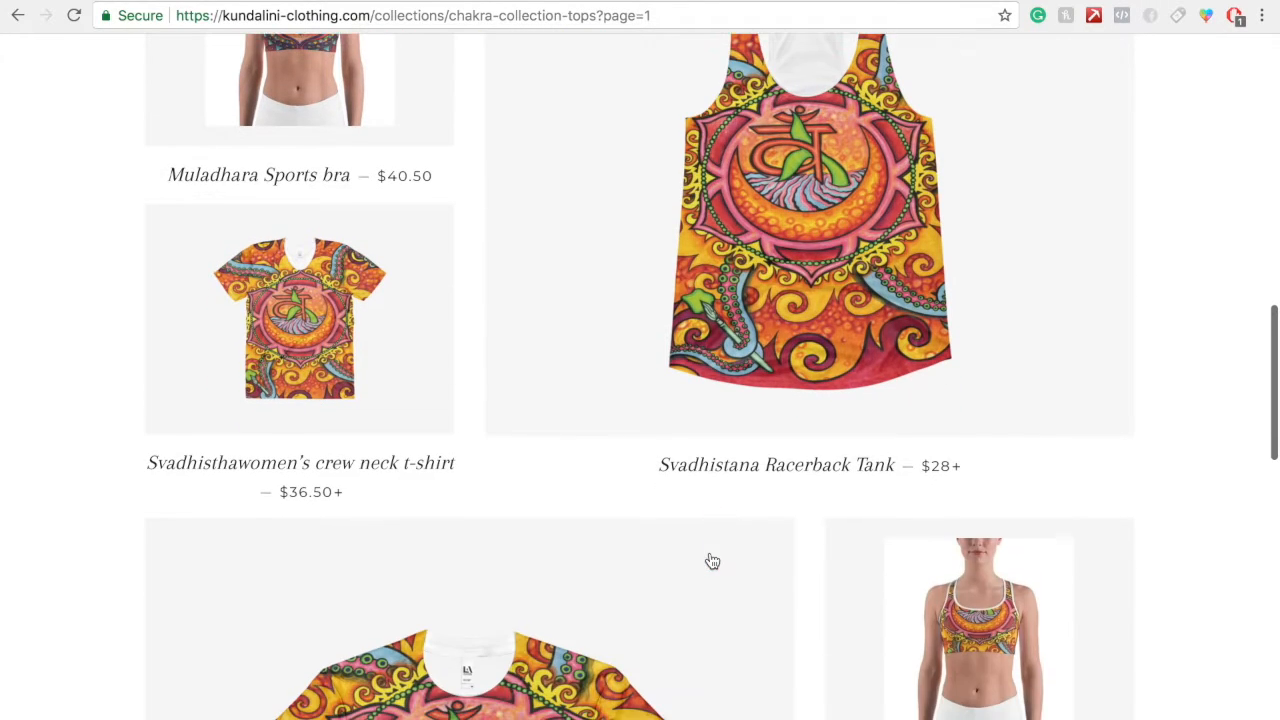
pyautogui.scroll(-6, 820, 514)
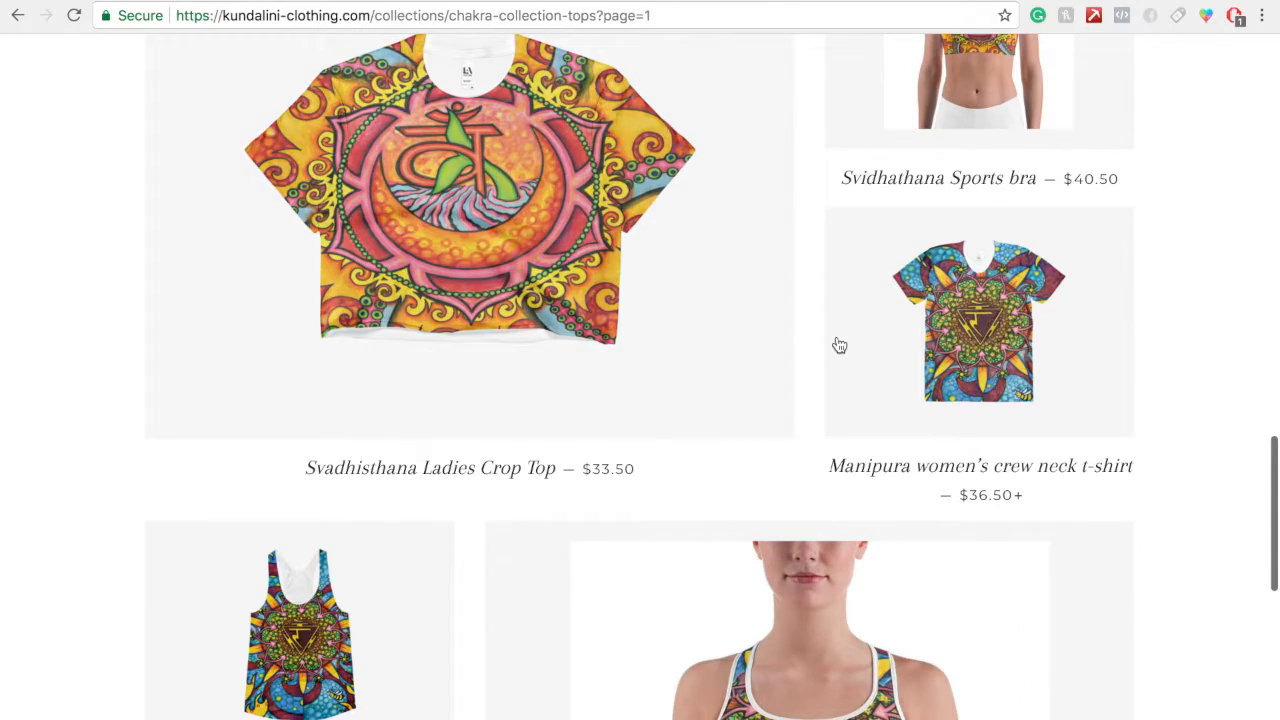
pyautogui.scroll(-6, 900, 451)
pyautogui.scroll(1, 901, 455)
pyautogui.scroll(10, 901, 455)
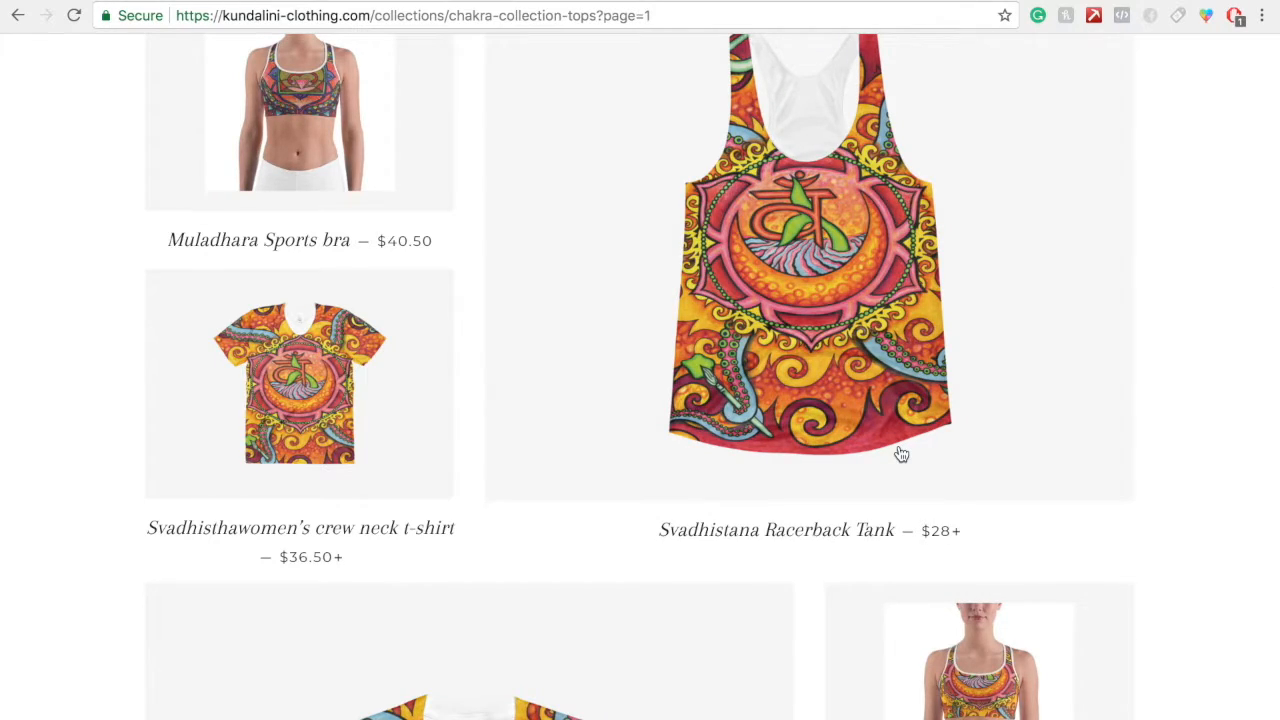
pyautogui.scroll(5, 901, 455)
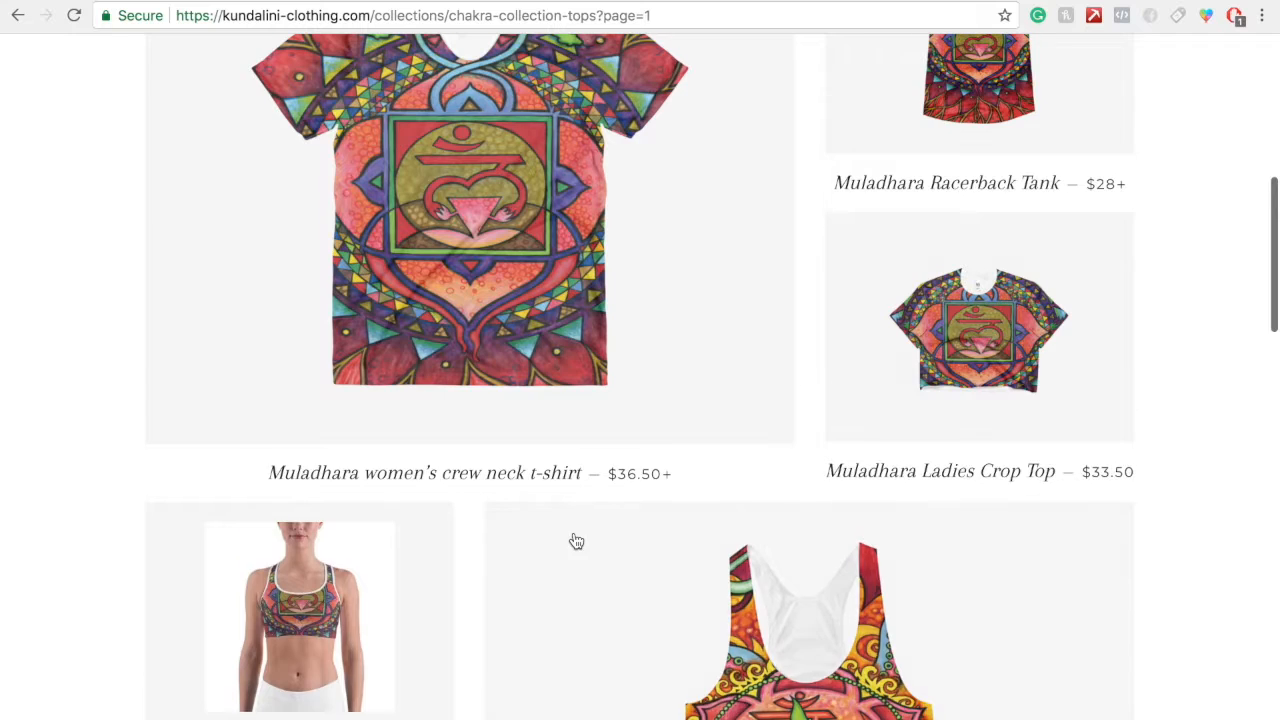
pyautogui.scroll(-15, 576, 541)
pyautogui.click(620, 400)
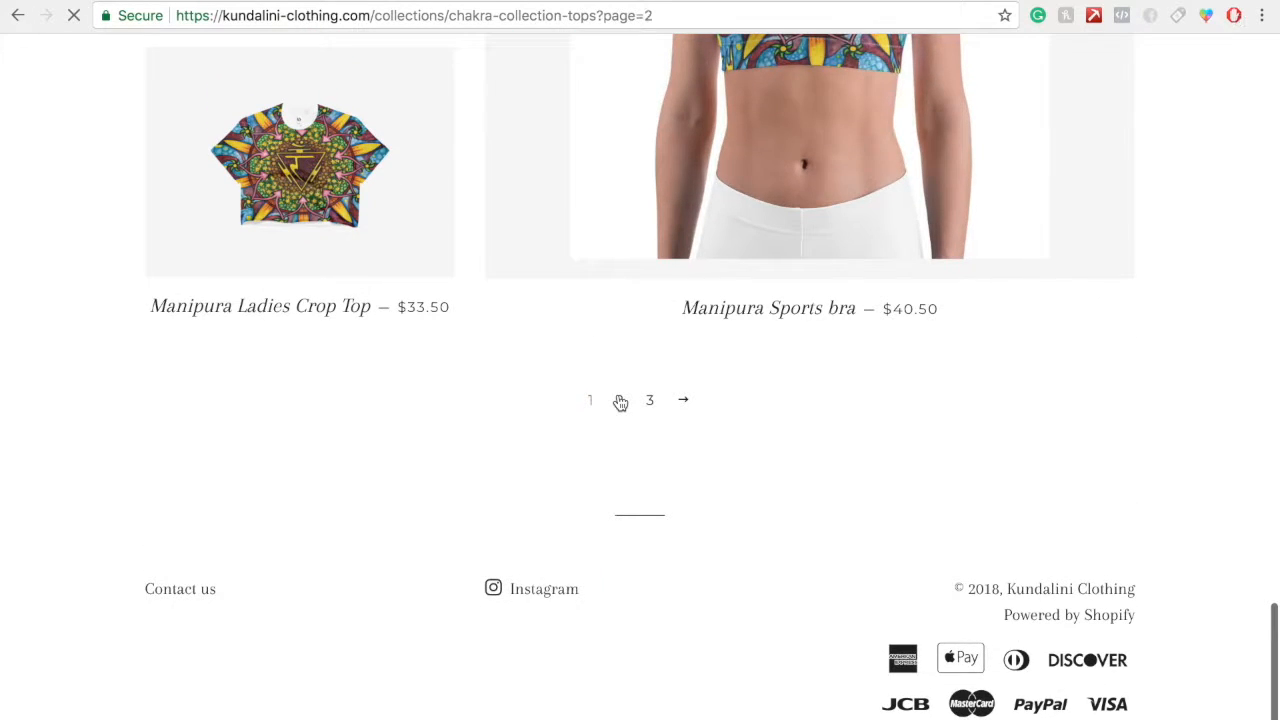
pyautogui.hscroll(-5, 618, 400)
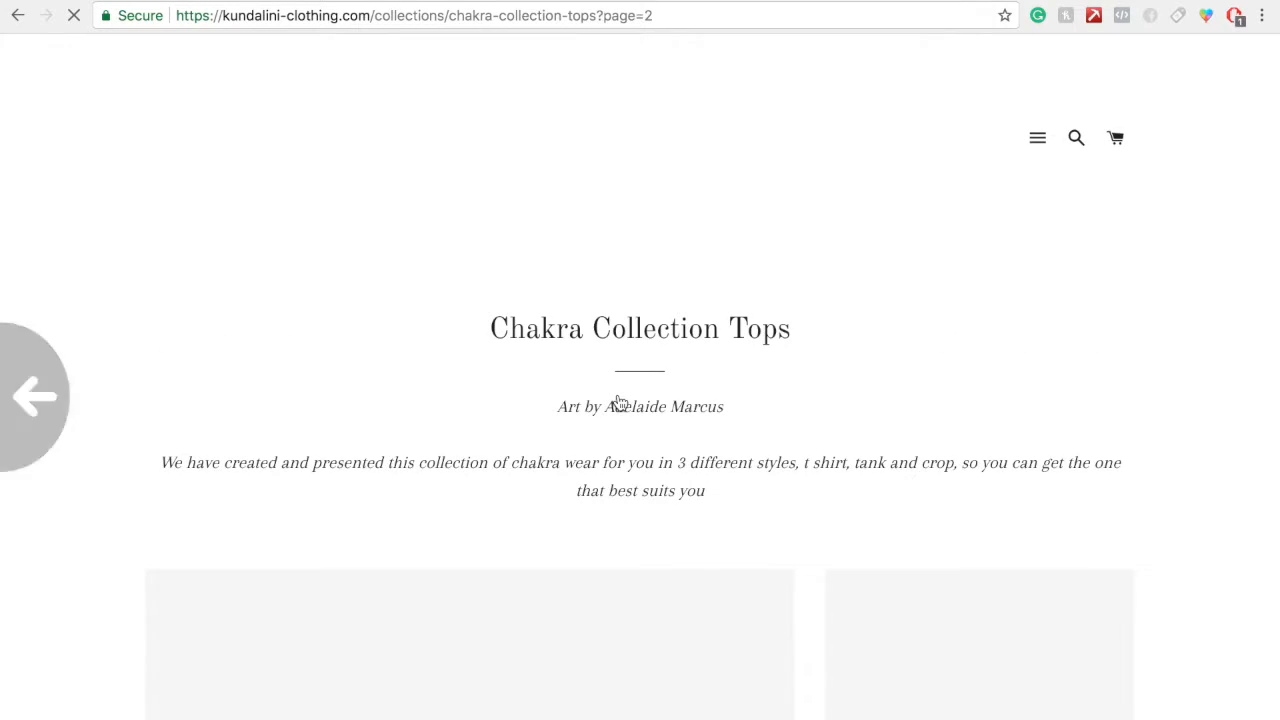
pyautogui.scroll(20, 810, 500)
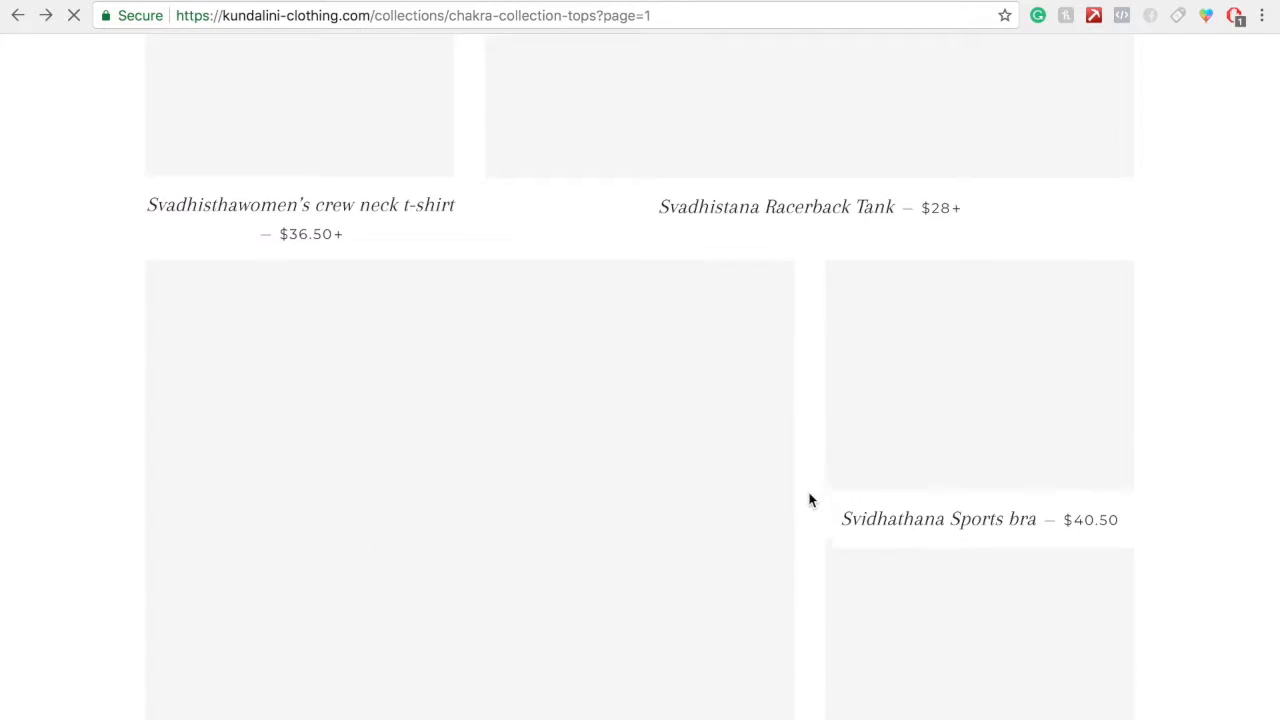
pyautogui.scroll(-7, 810, 500)
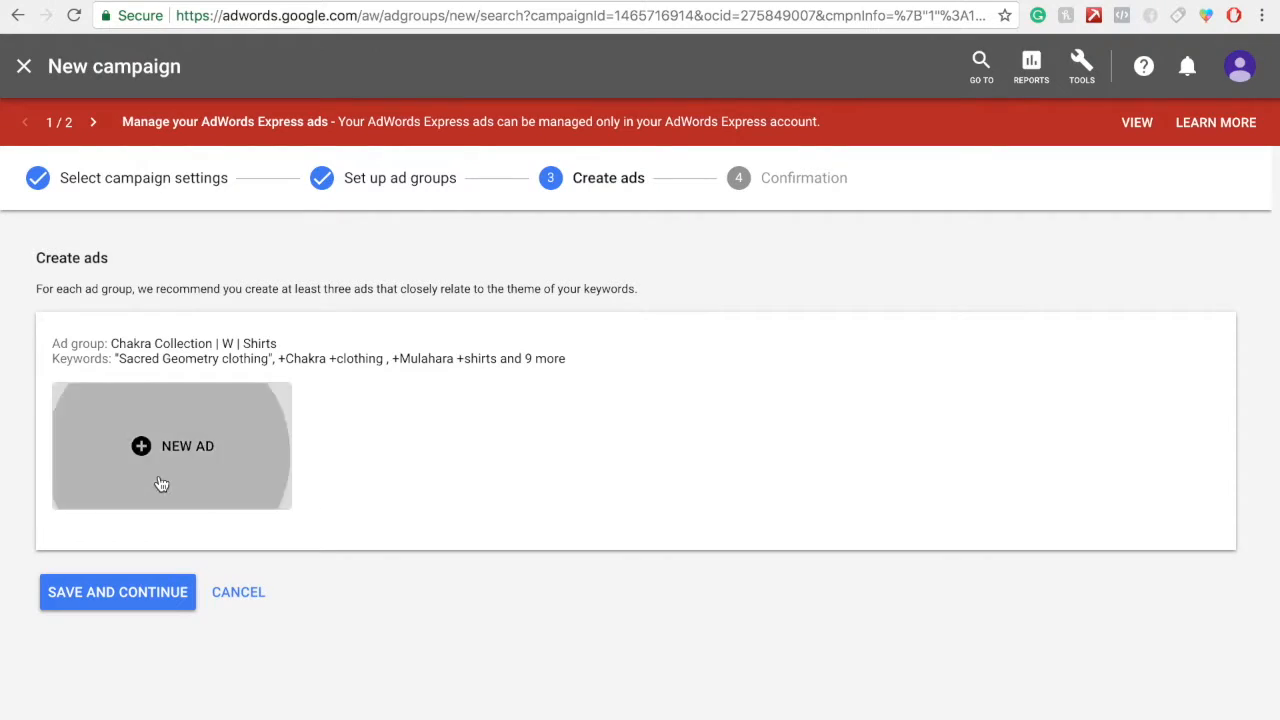
# Start a new text ad for the Chakra Collection | W | Shirts ad group and look over its fields.
pyautogui.click(160, 483)
pyautogui.scroll(-1, 570, 436)
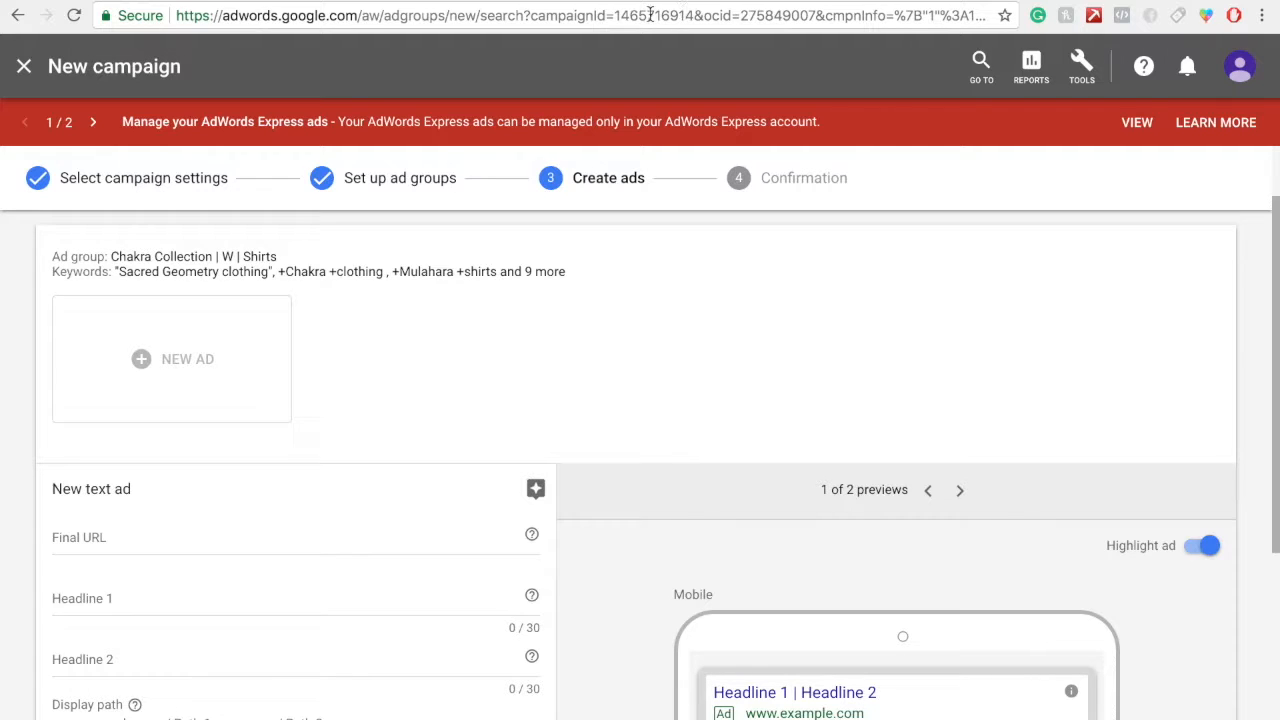
pyautogui.scroll(-3, 765, 581)
pyautogui.scroll(4, 765, 581)
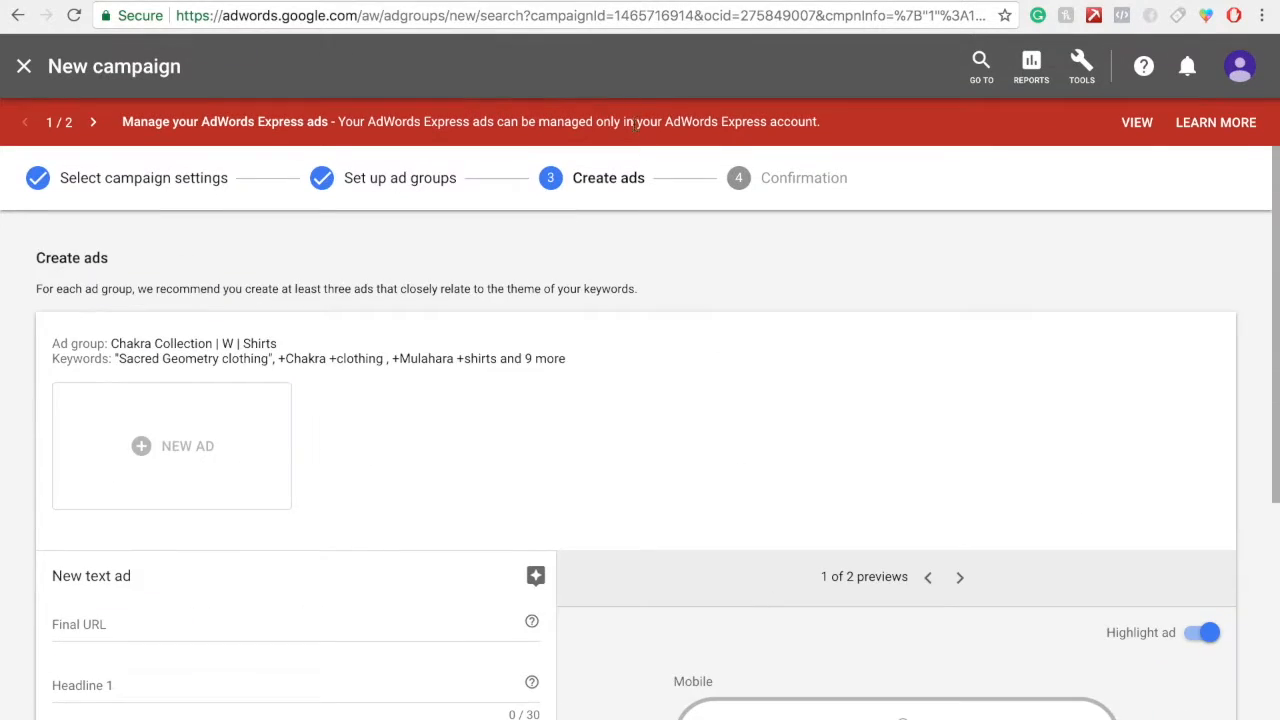
pyautogui.scroll(-3, 632, 372)
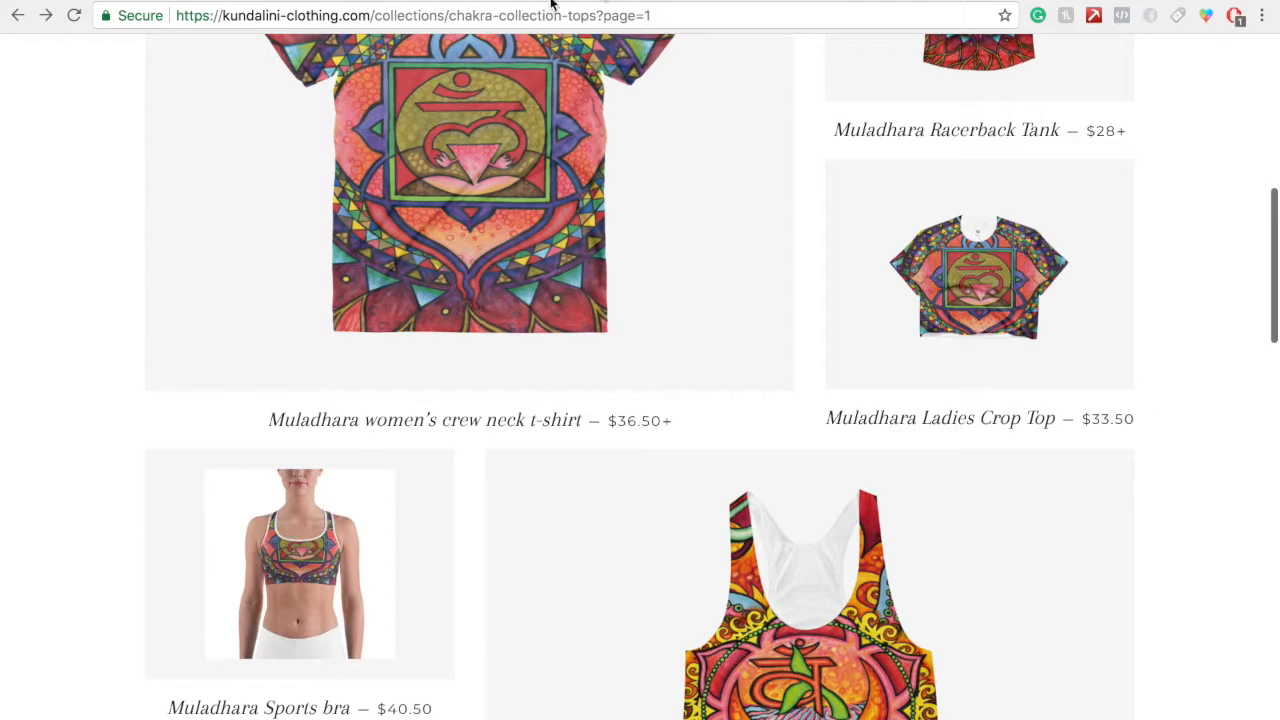
# Copy the address of the store's Chakra Collection Tops page and enter it as the new ad's Final URL.
pyautogui.click(548, 14)
pyautogui.rightClick(523, 16)
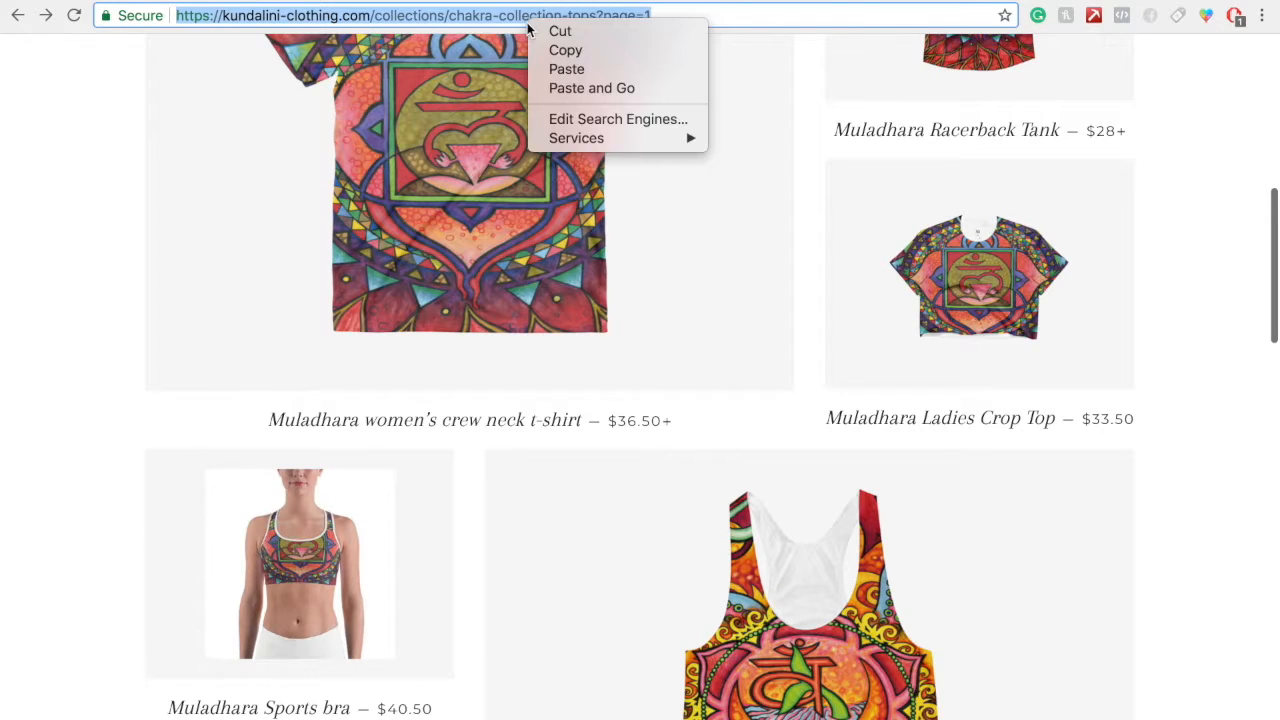
pyautogui.click(562, 50)
pyautogui.hotkey('ctrl', 'Tab')
pyautogui.click(221, 317)
pyautogui.press('super+v')
pyautogui.click(36, 392)
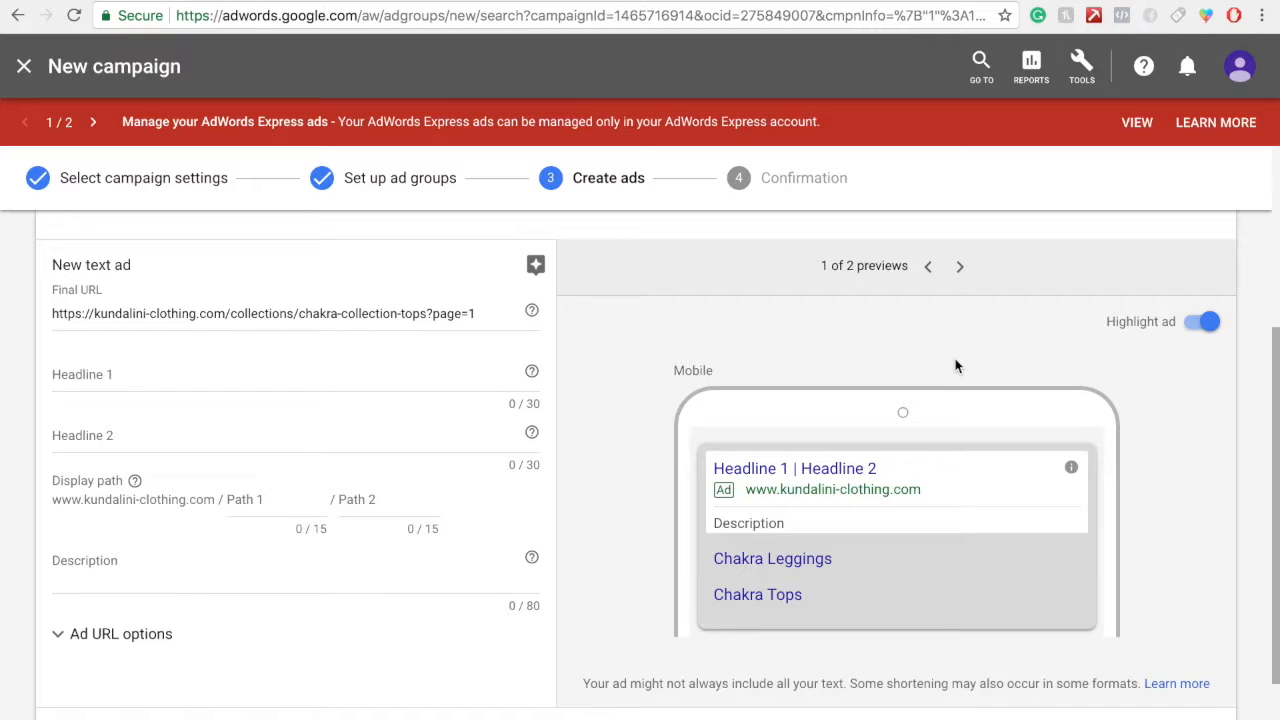
# Enter "Kundalini Clothing | 7 Chakras" as Headline 1 of the text ad.
pyautogui.click(270, 390)
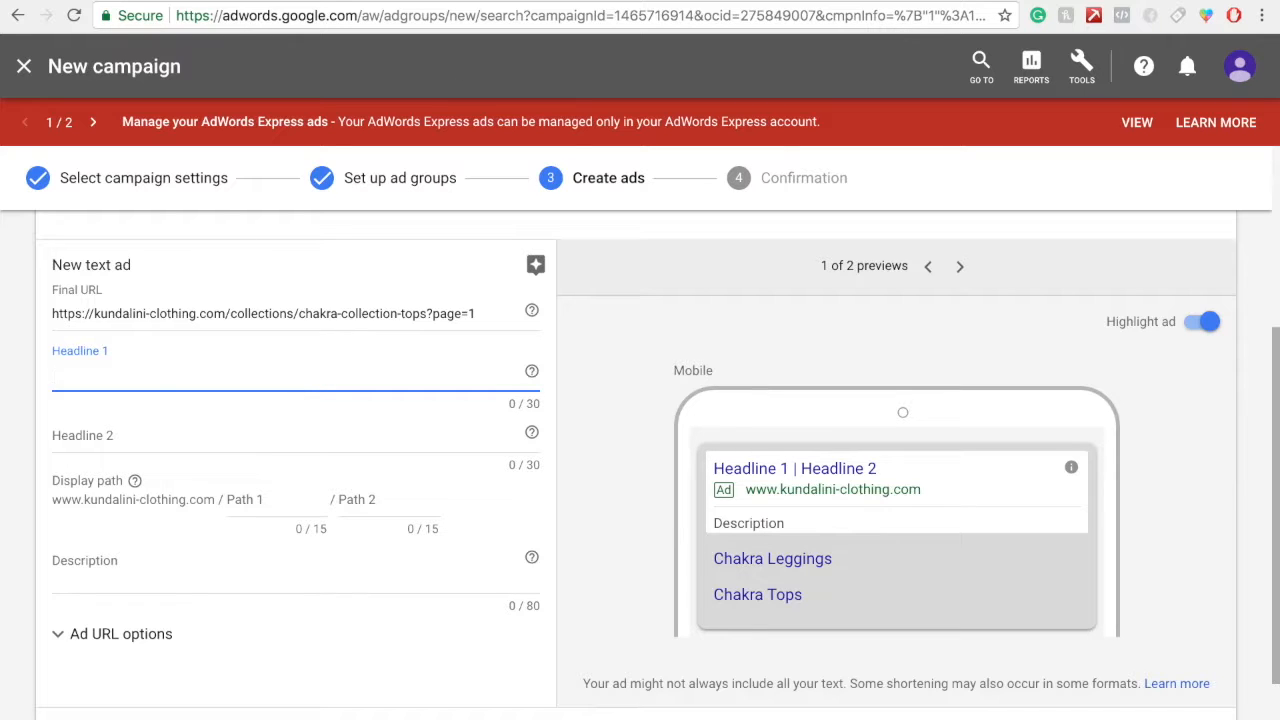
pyautogui.hotkey('ctrl', 'Tab')
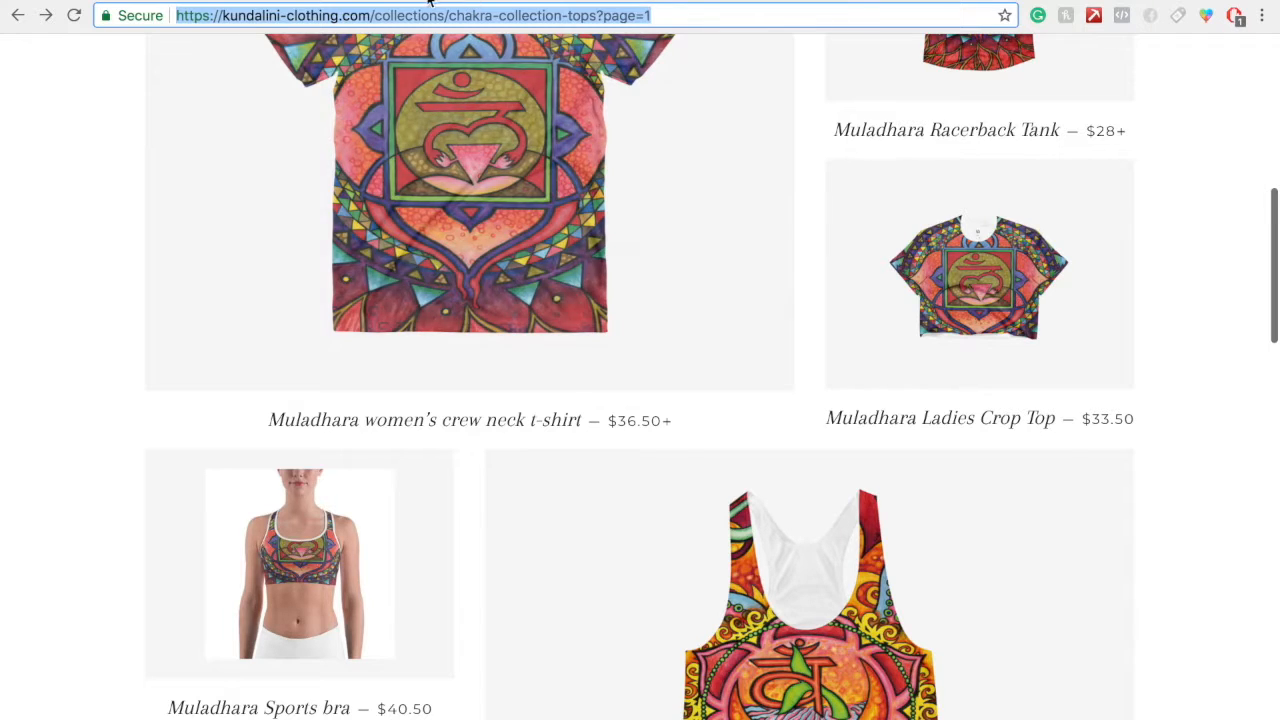
pyautogui.hotkey('ctrl', 'shift', 'Tab')
pyautogui.write('K')
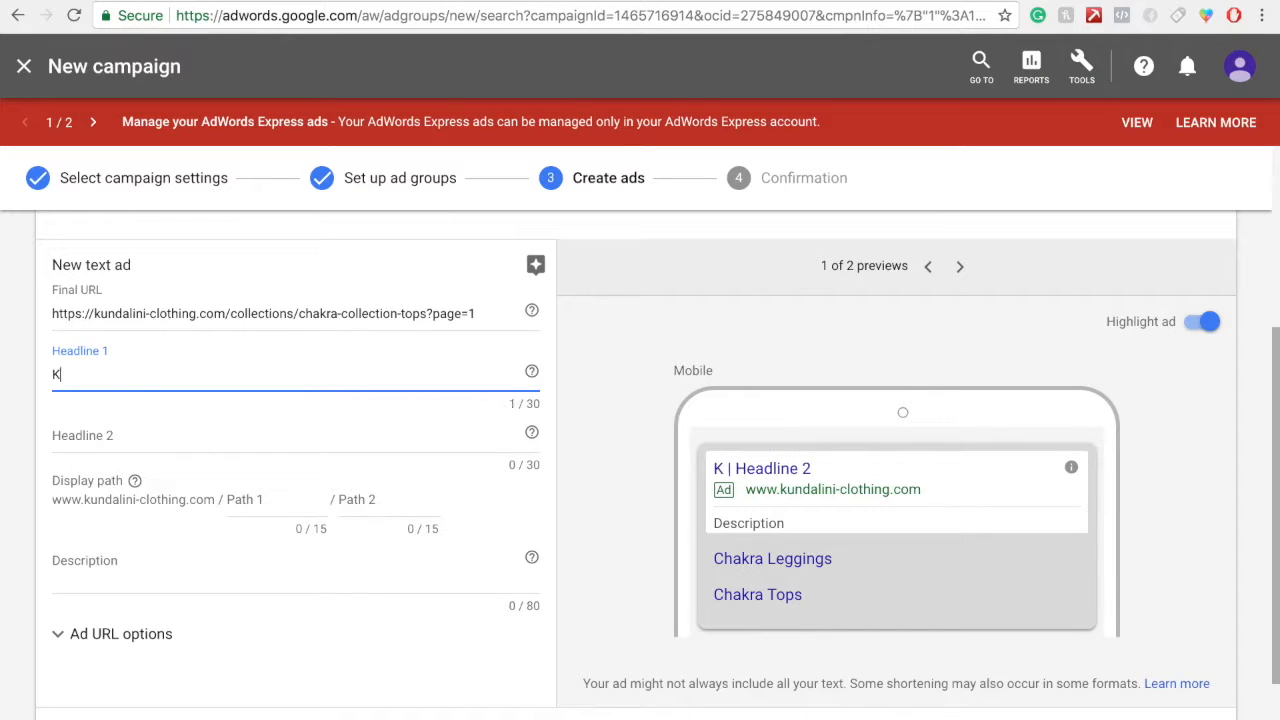
pyautogui.write('undalini')
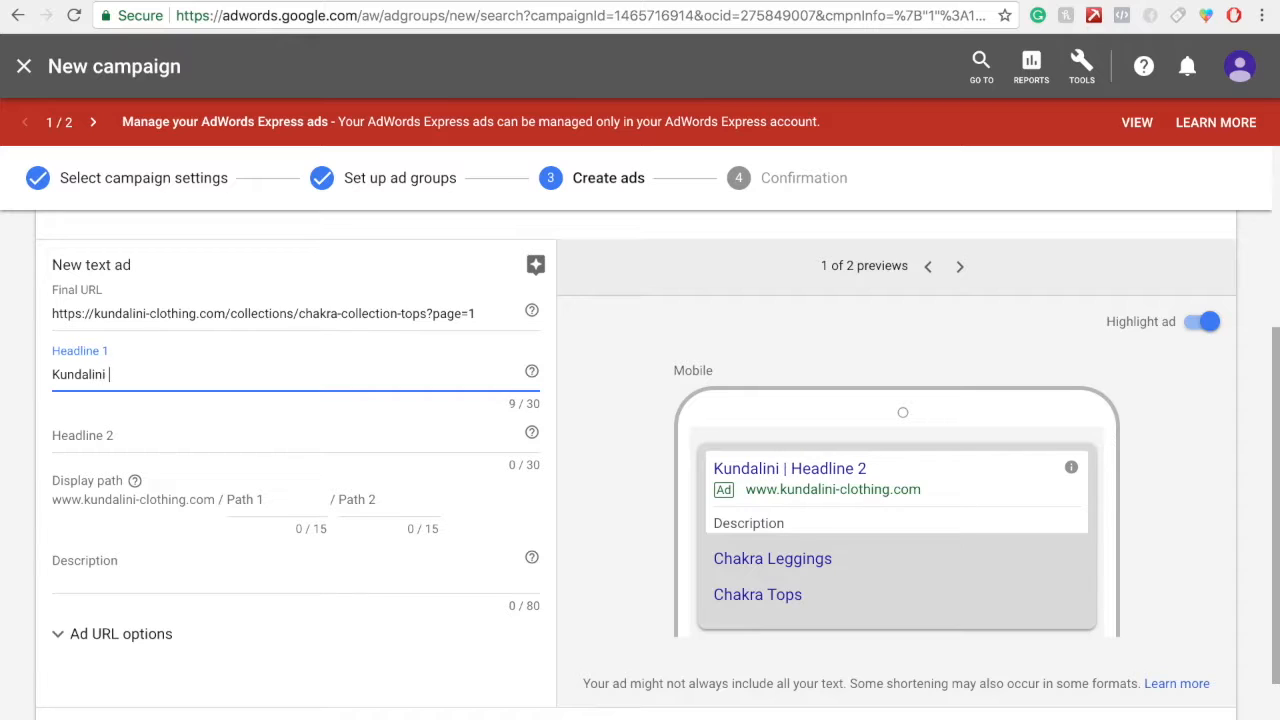
pyautogui.write(' Clothing |')
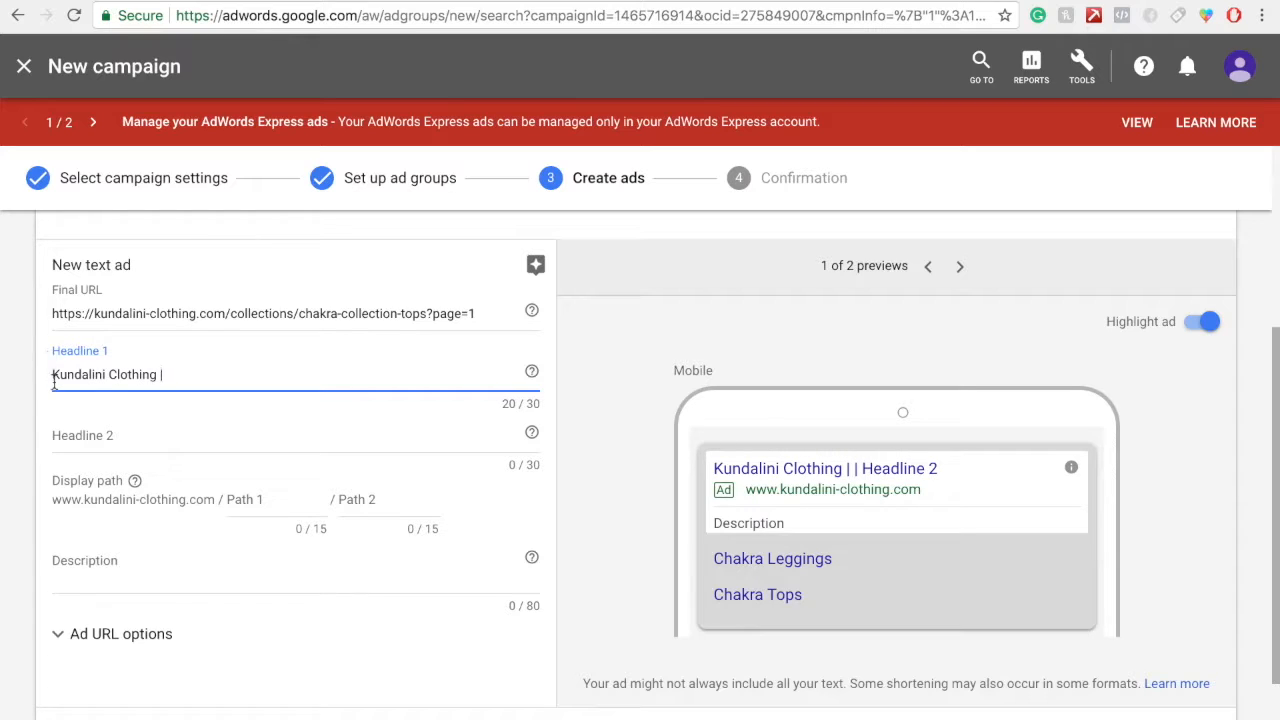
pyautogui.click(106, 376)
pyautogui.click(164, 375)
pyautogui.write('7')
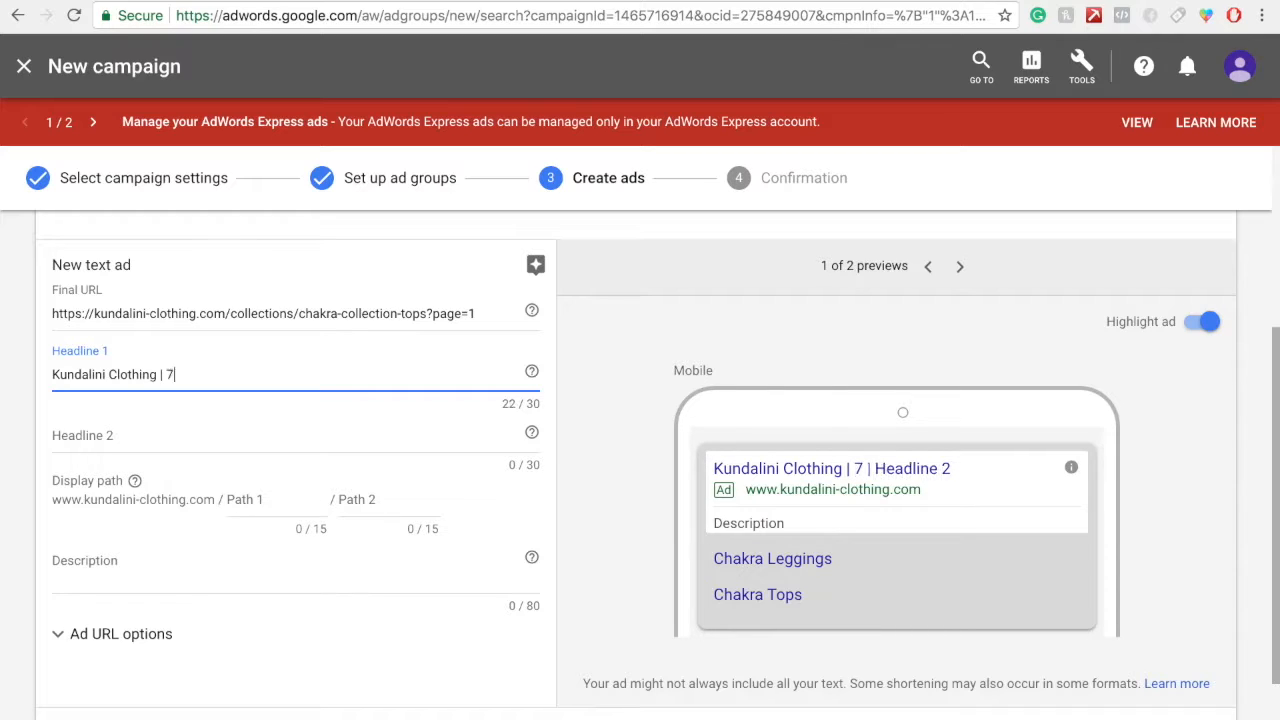
pyautogui.write(' C')
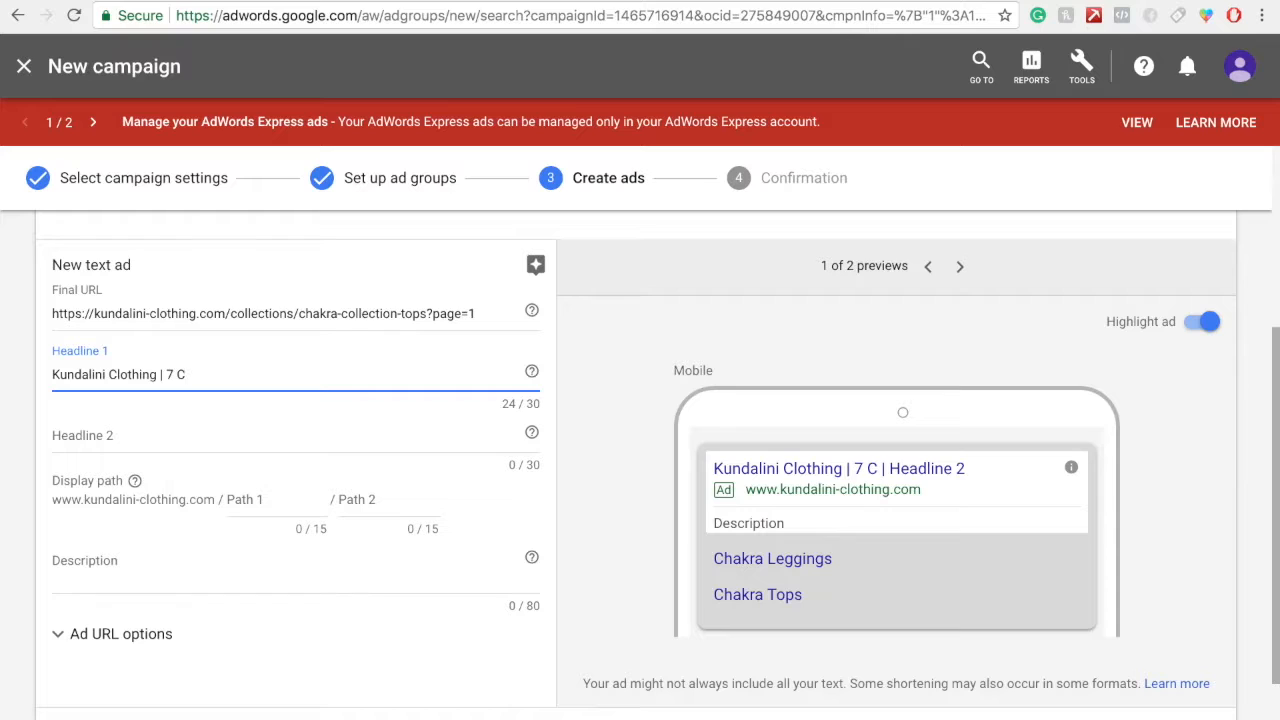
pyautogui.press('BackSpace')
pyautogui.press('BackSpace')
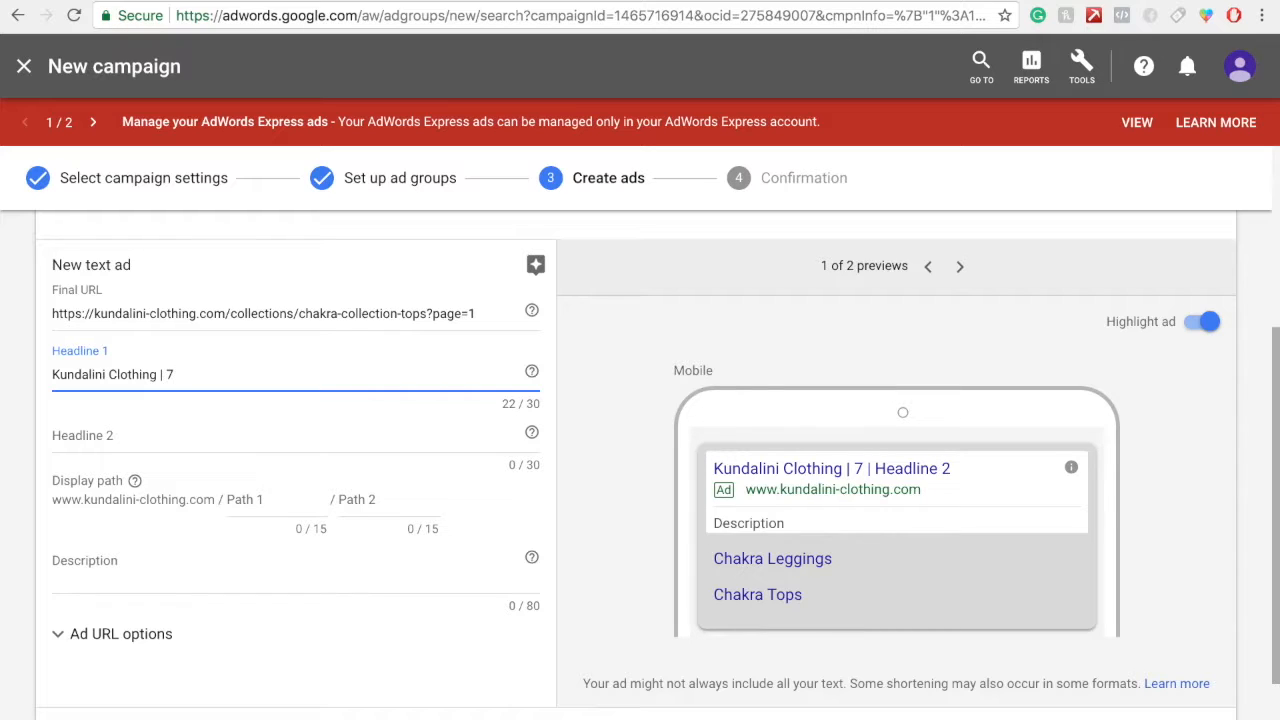
pyautogui.write('Cha')
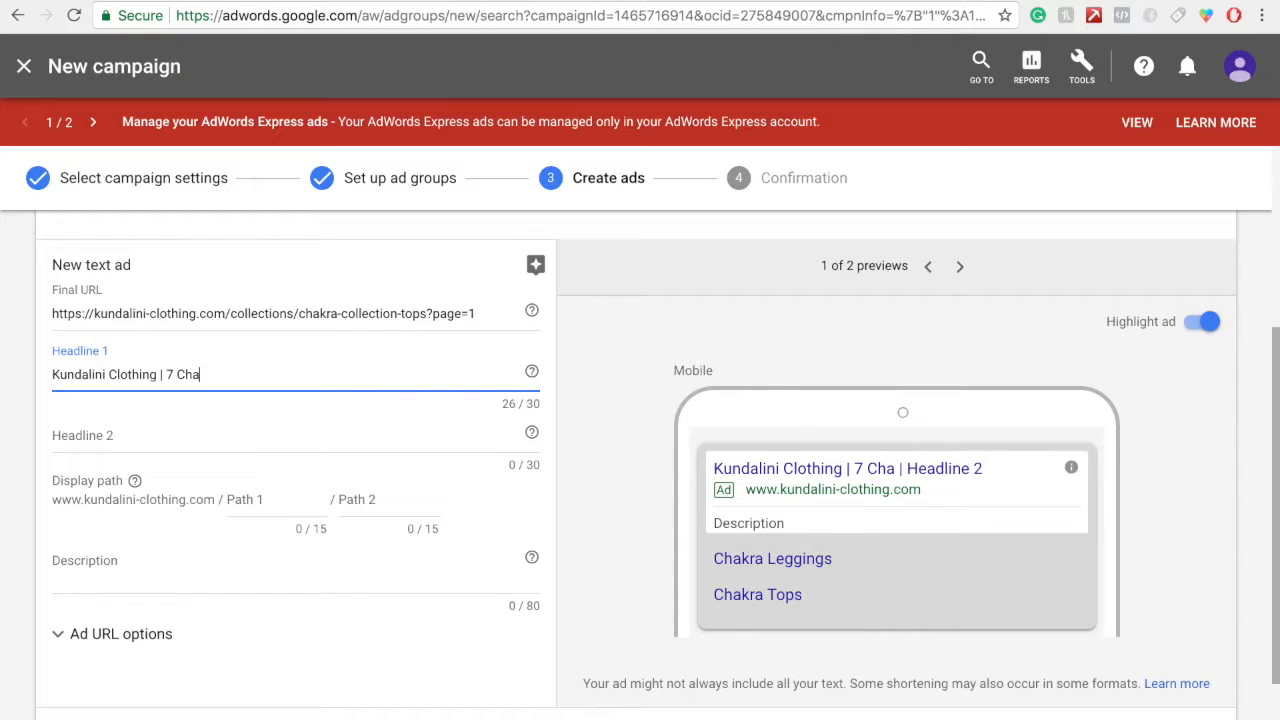
pyautogui.write('kras')
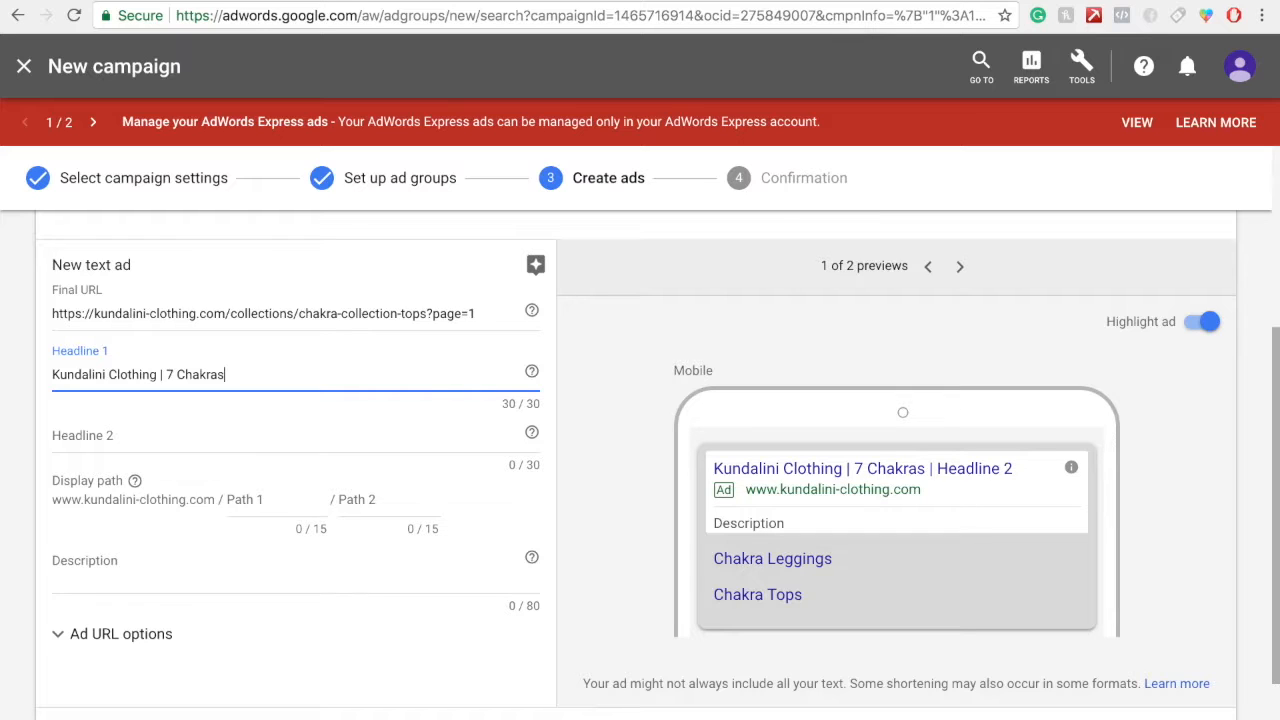
# Enter "Get The Chakra Collection Today!" as Headline 2 of the text ad.
pyautogui.click(145, 441)
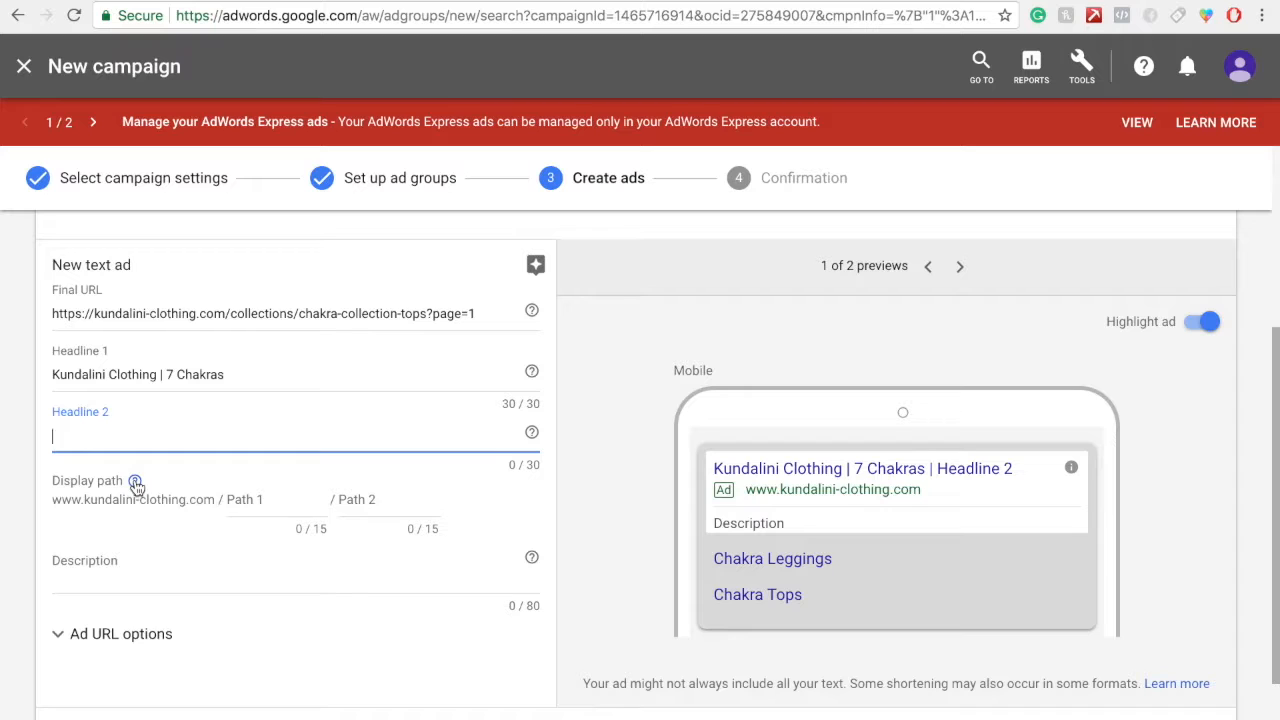
pyautogui.moveTo(135, 481)
pyautogui.write('Get')
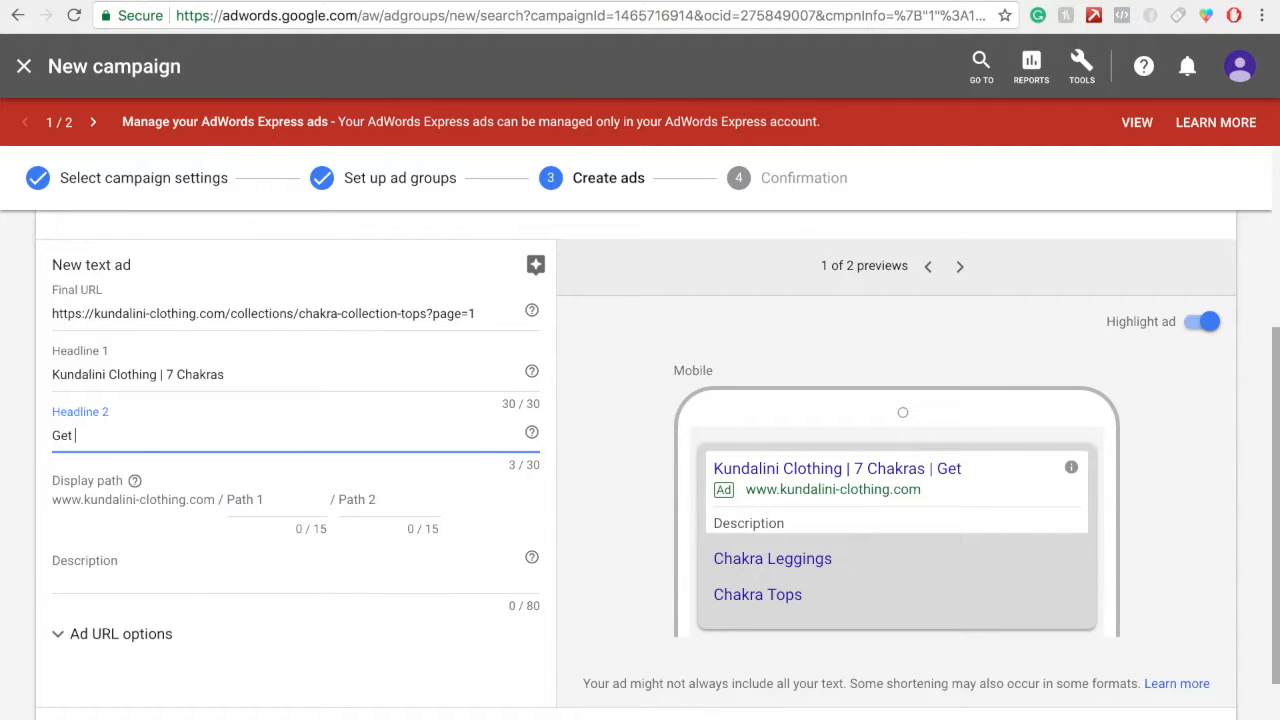
pyautogui.write(' The ')
pyautogui.write('Chak')
pyautogui.write('r')
pyautogui.press('BackSpace')
pyautogui.write('kra C')
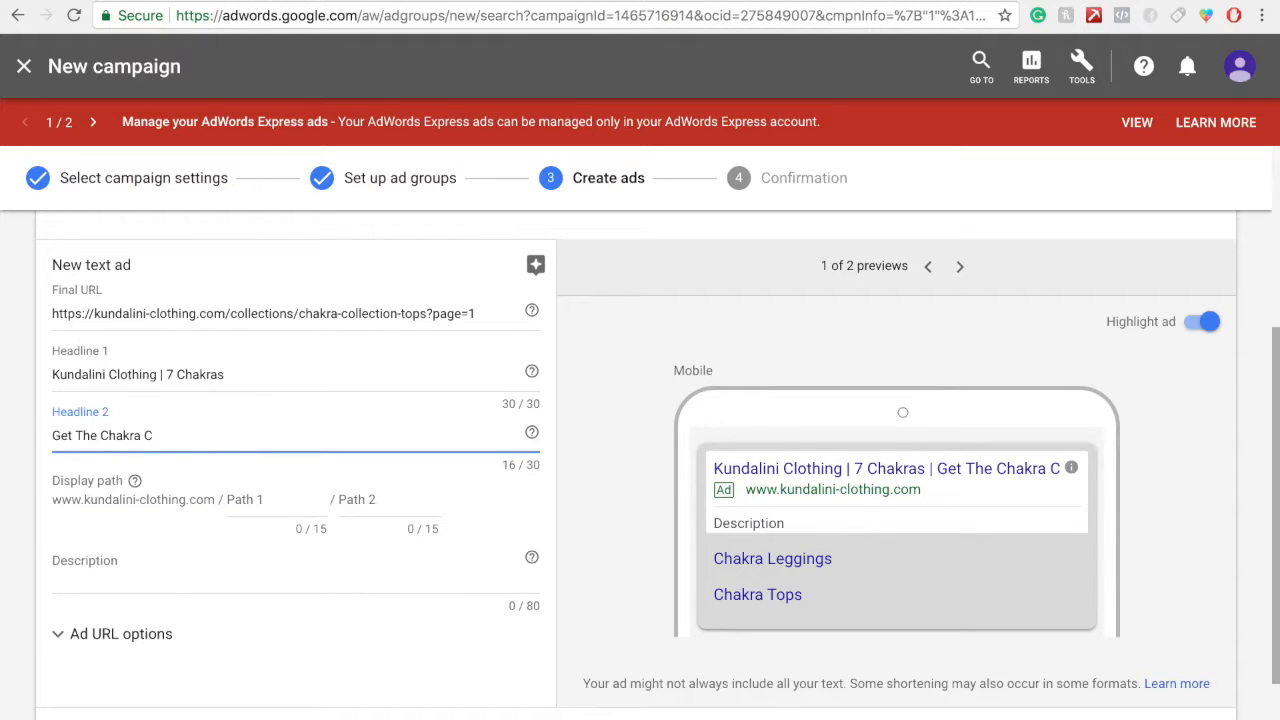
pyautogui.write('ollection Today!')
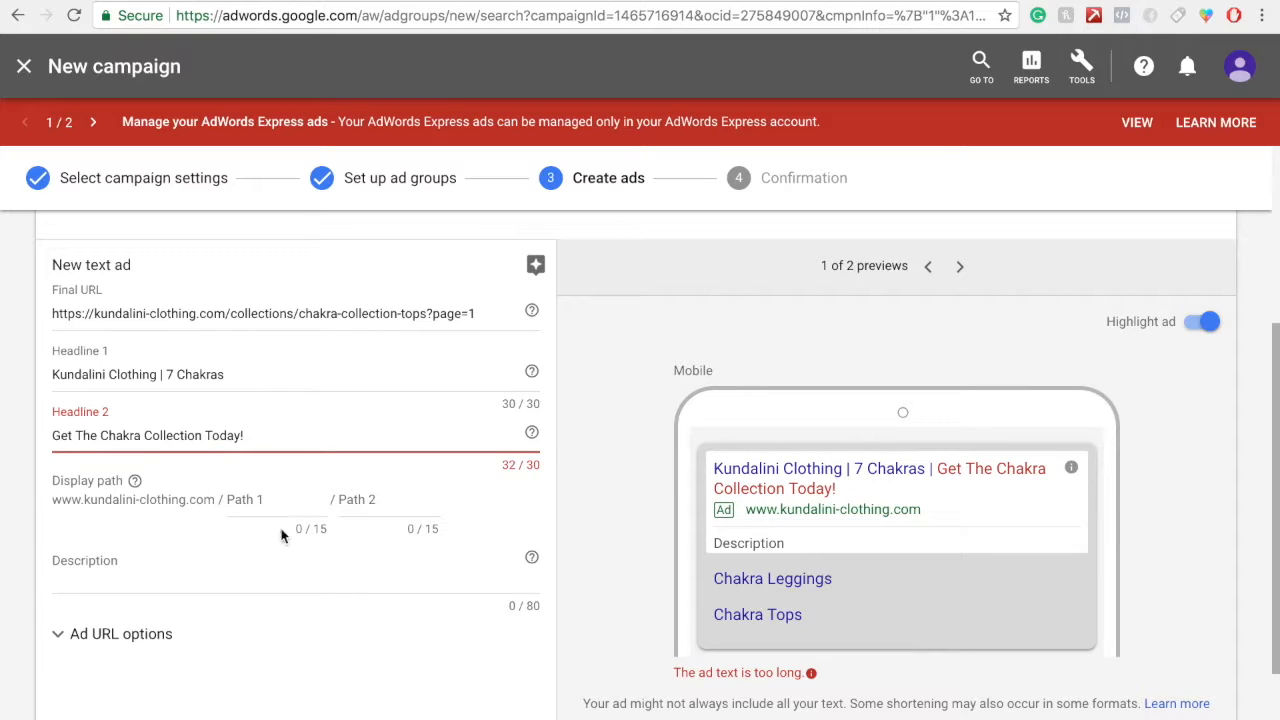
# Replace "Today!" with "Now!" in Headline 2 to fit the 30-character limit.
pyautogui.press('BackSpace')
pyautogui.press('BackSpace')
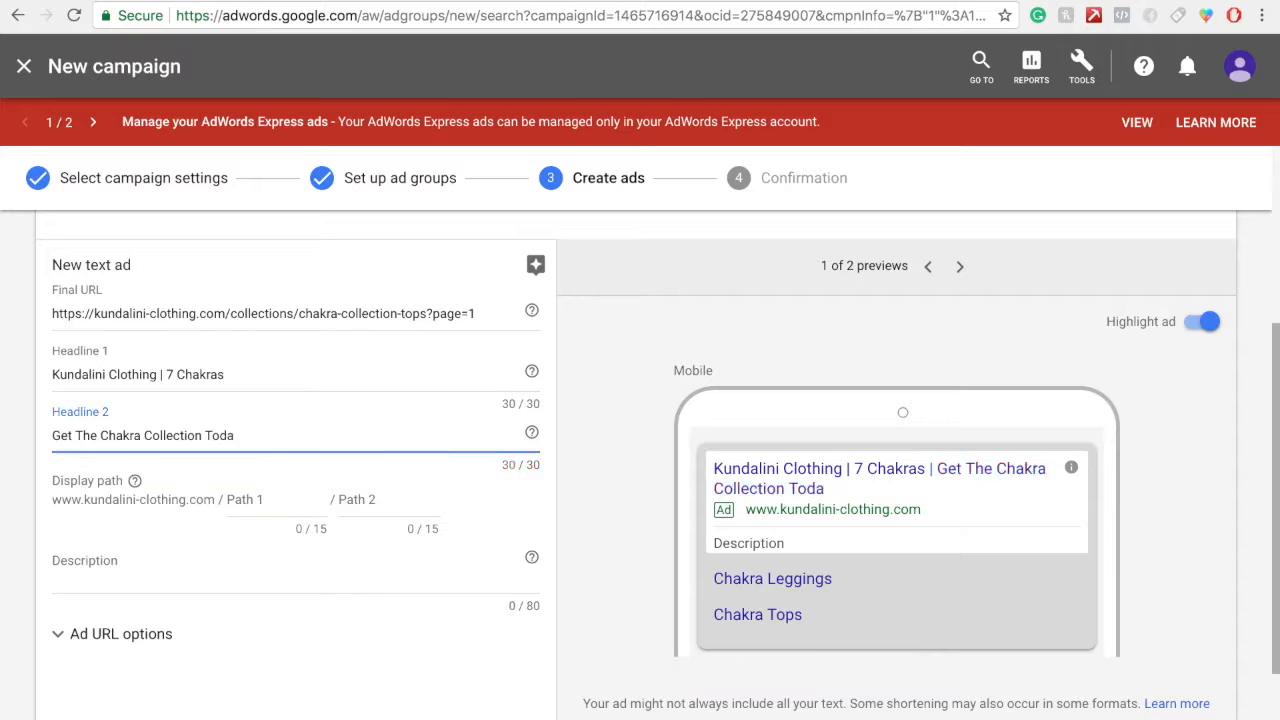
pyautogui.write('y')
pyautogui.press('BackSpace')
pyautogui.press('BackSpace')
pyautogui.press('BackSpace')
pyautogui.press('BackSpace')
pyautogui.press('BackSpace')
pyautogui.press('BackSpace')
pyautogui.write('Now')
pyautogui.click(243, 464)
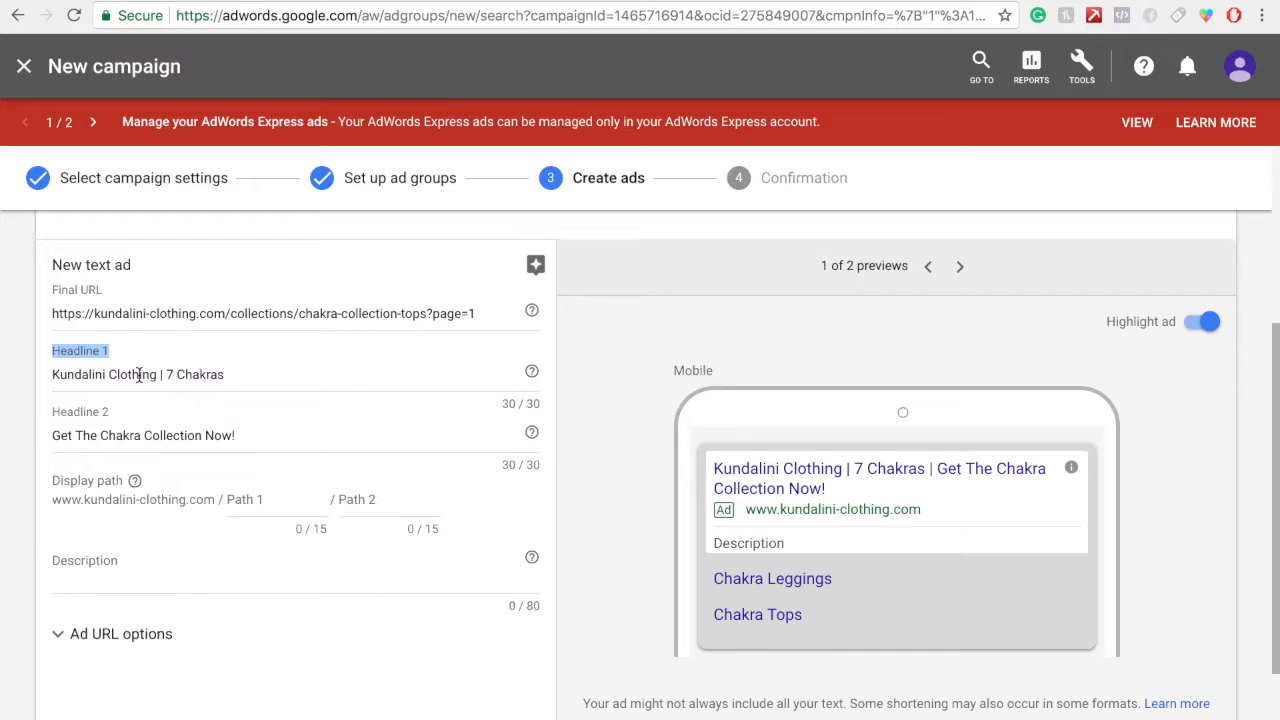
pyautogui.moveTo(163, 374); pyautogui.dragTo(224, 375)
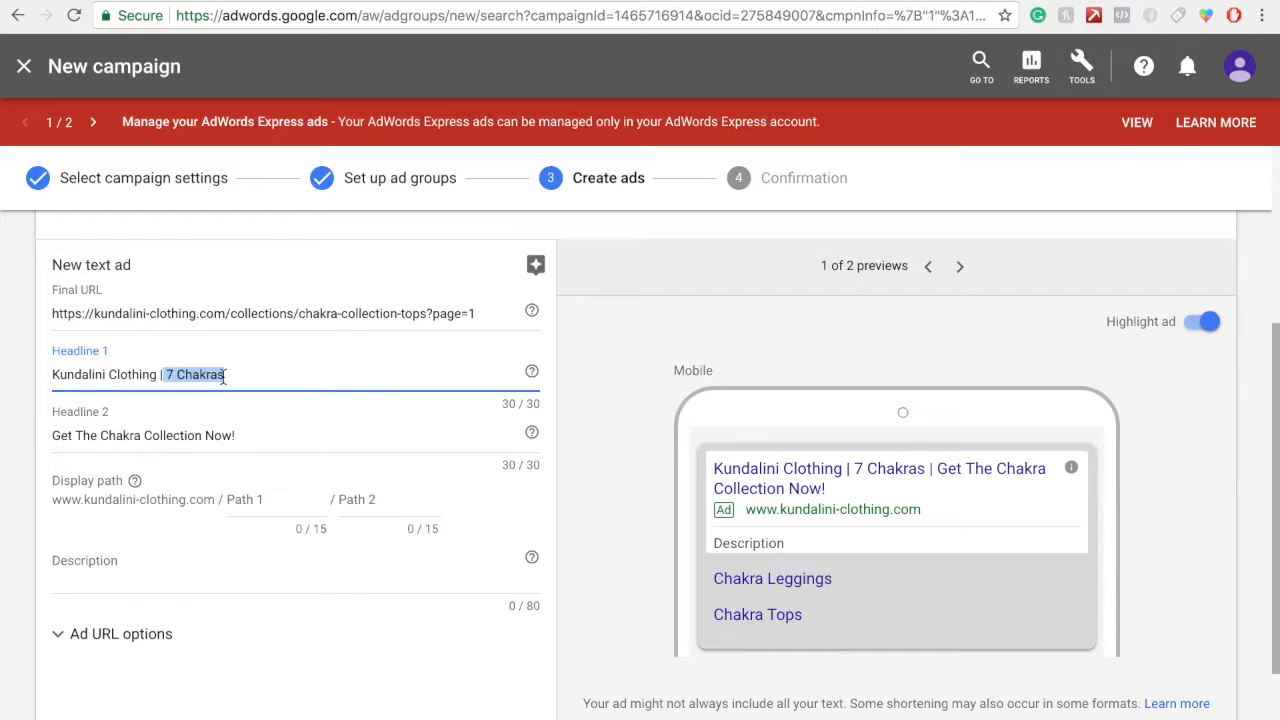
# Check the ad's two headlines and its mobile preview against the store's Chakra Collection Tops page.
pyautogui.click(225, 375)
pyautogui.click(858, 470)
pyautogui.click(605, 3)
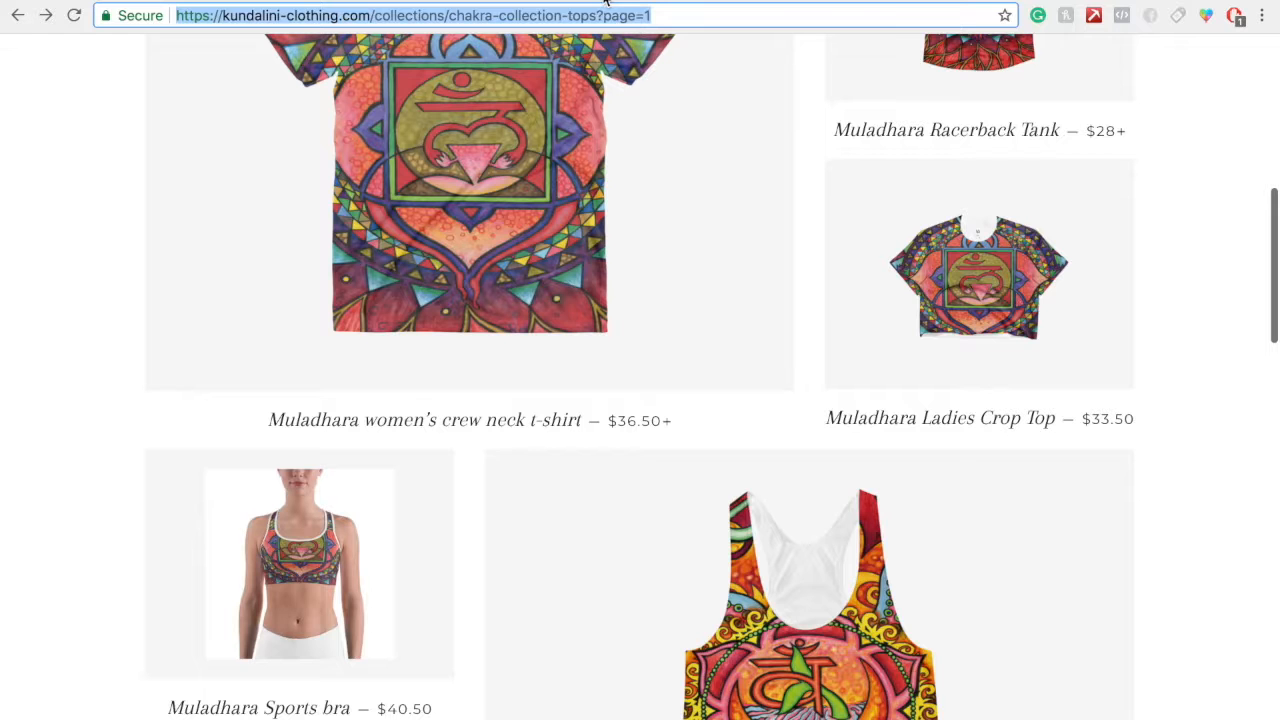
pyautogui.click(425, 3)
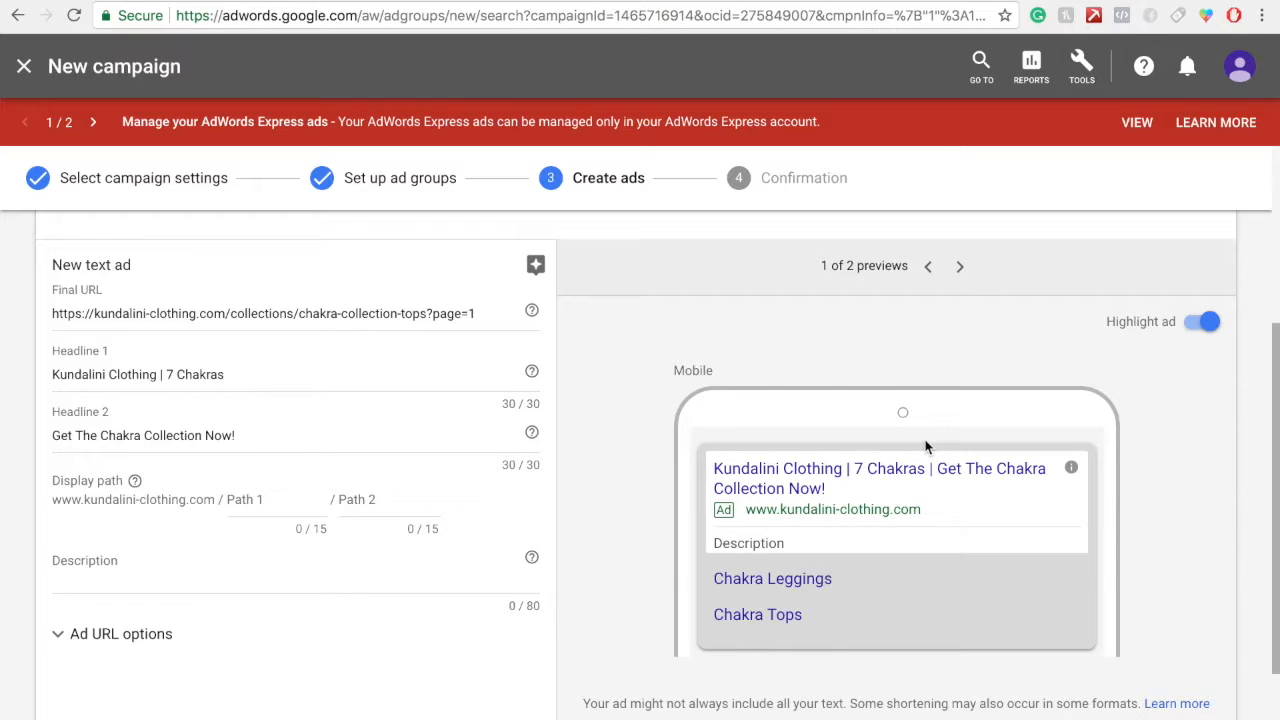
pyautogui.scroll(-1, 814, 542)
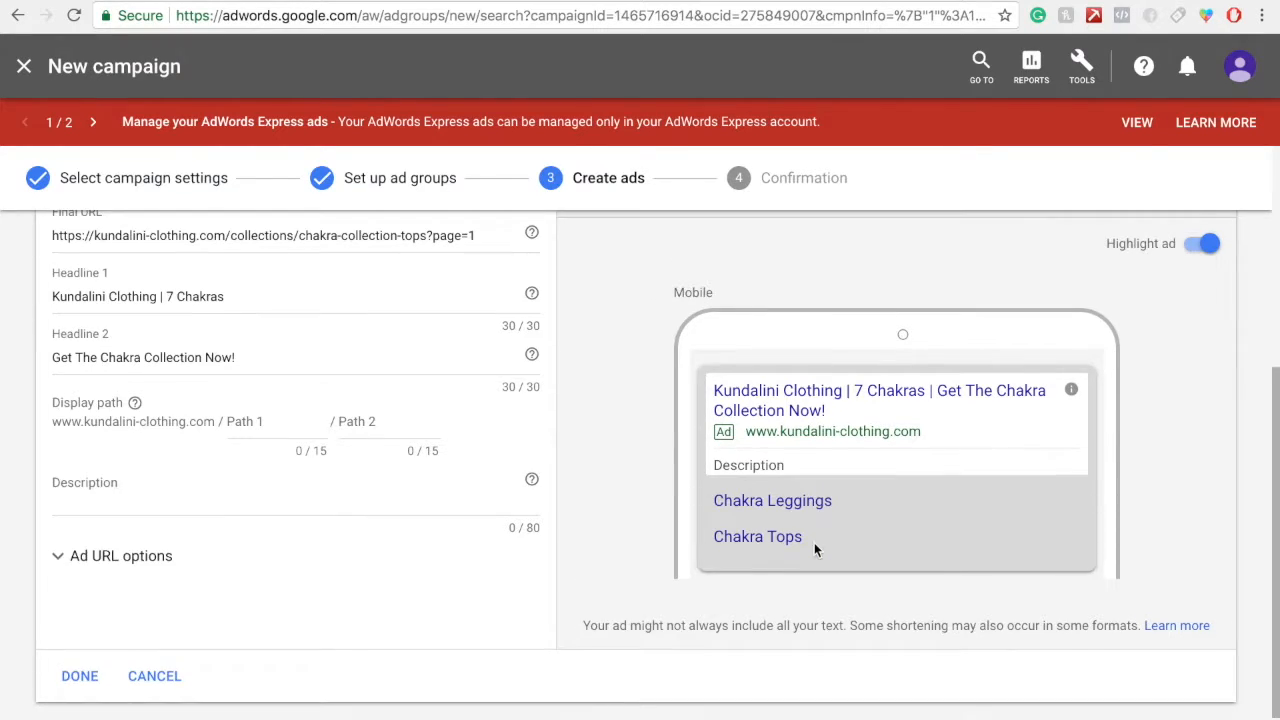
pyautogui.scroll(2, 814, 542)
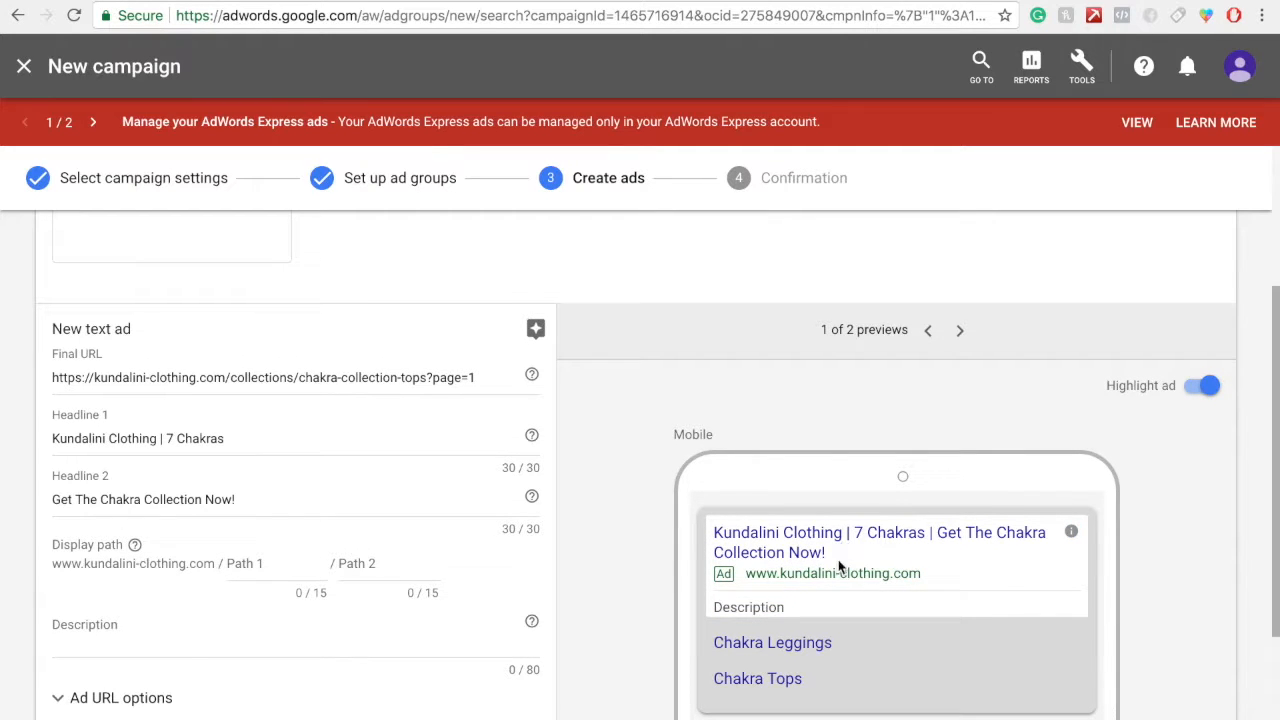
pyautogui.click(68, 631)
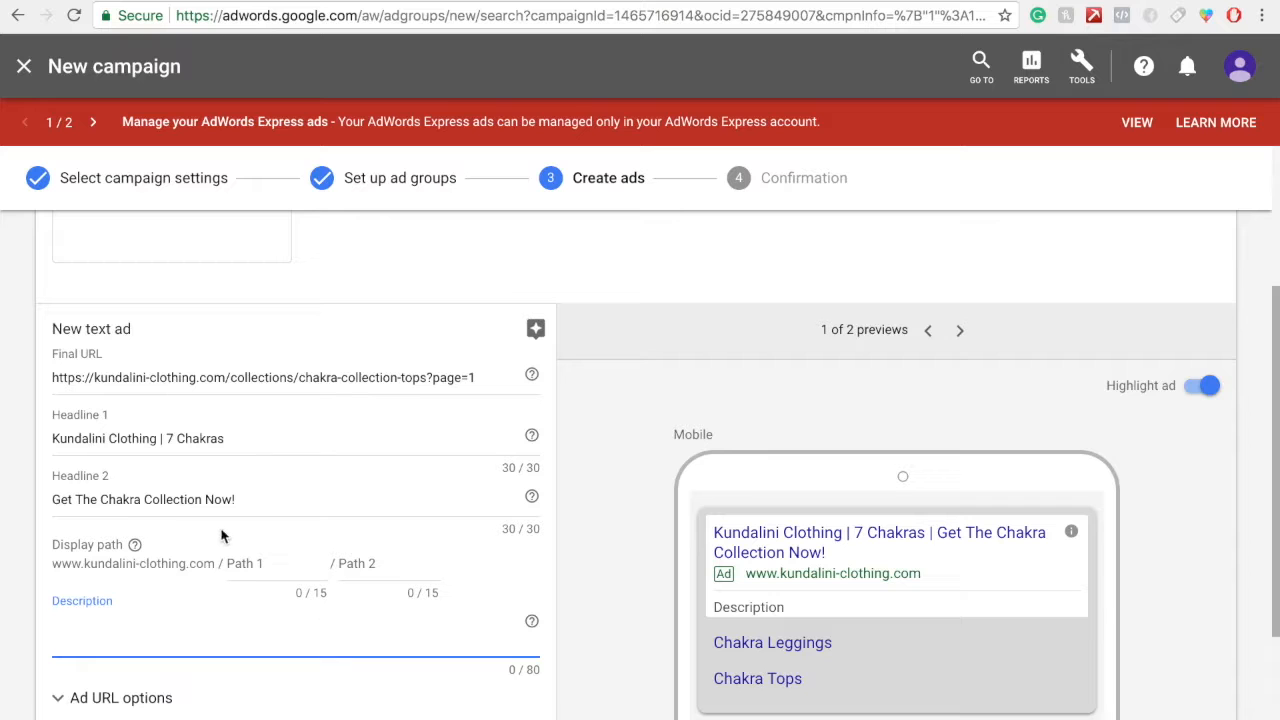
pyautogui.click(40, 608)
pyautogui.scroll(-4, 40, 608)
pyautogui.scroll(4, 40, 608)
pyautogui.scroll(-4, 40, 608)
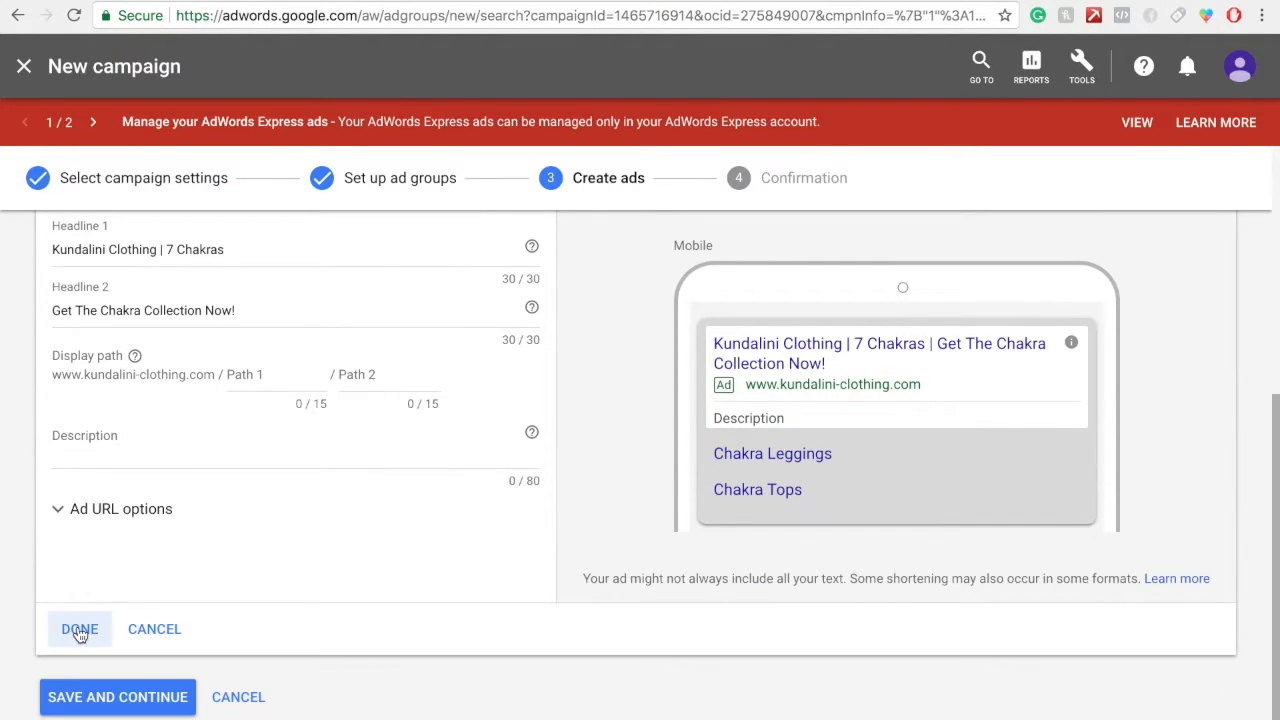
pyautogui.click(80, 629)
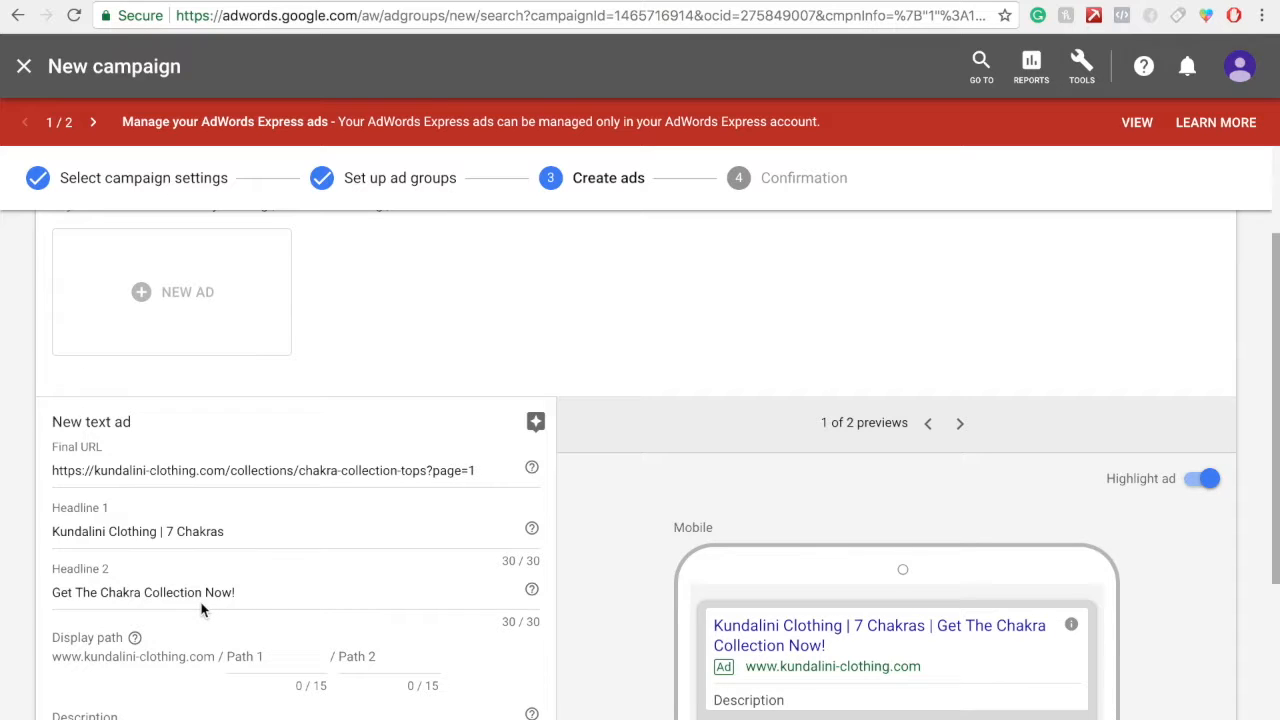
pyautogui.scroll(-3, 200, 610)
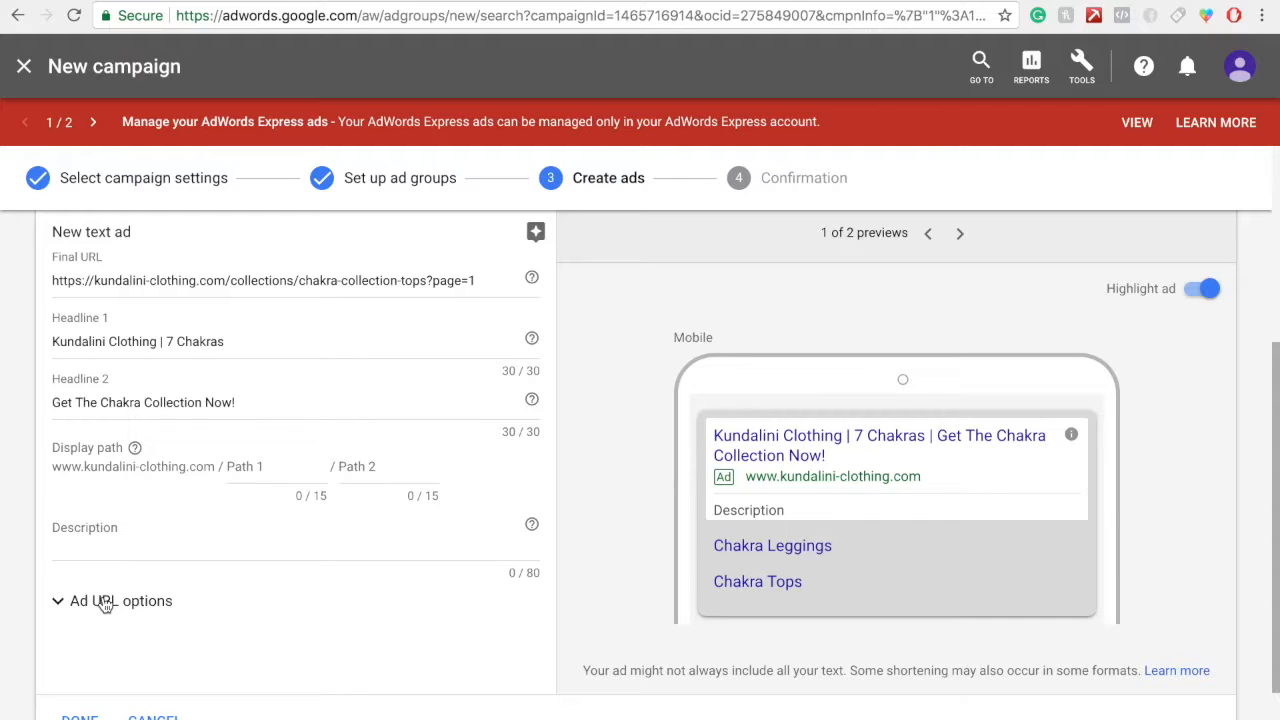
# Look over the Ad URL options without setting any, and finish the text ad with an empty description.
pyautogui.scroll(-1, 113, 600)
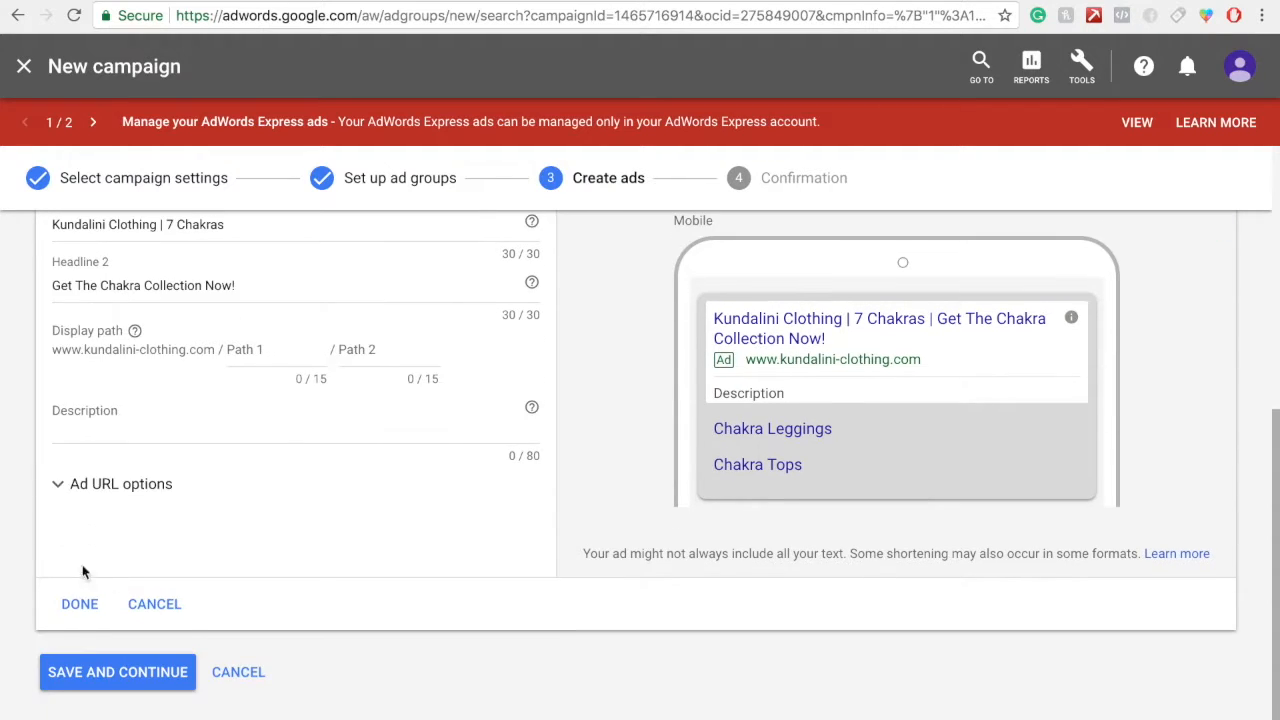
pyautogui.click(80, 484)
pyautogui.scroll(-1, 130, 600)
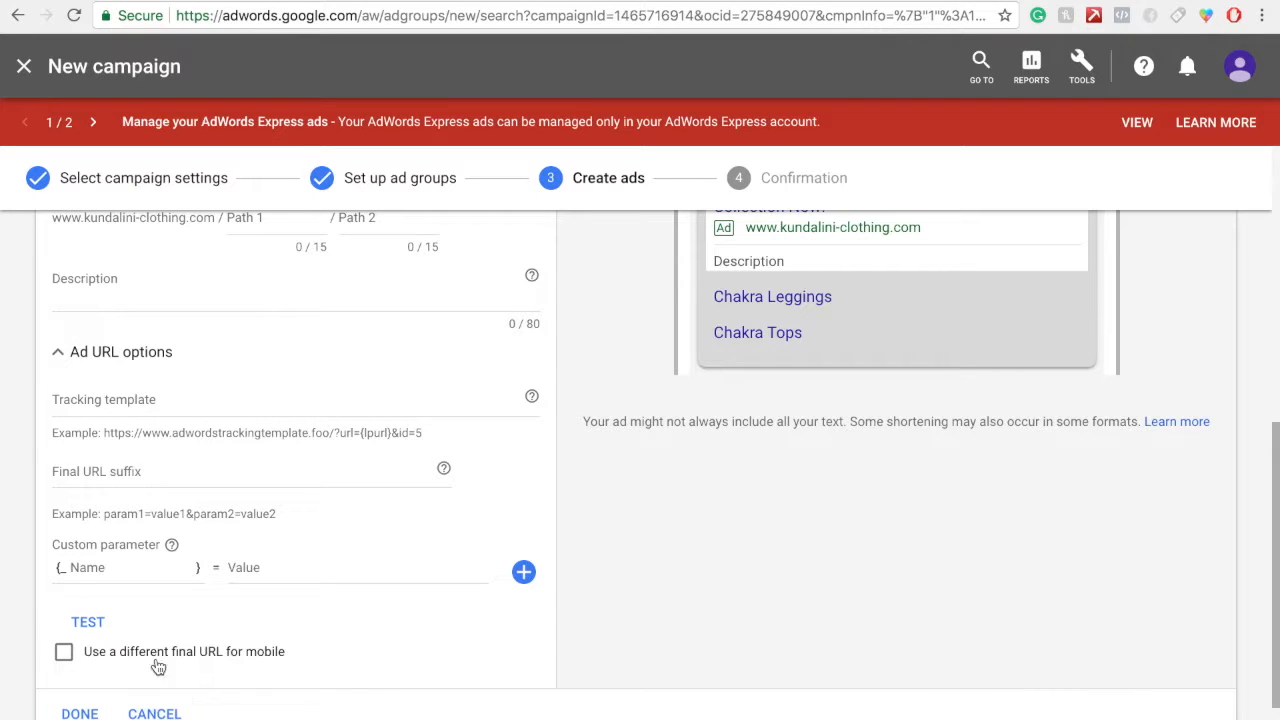
pyautogui.click(100, 350)
pyautogui.click(62, 602)
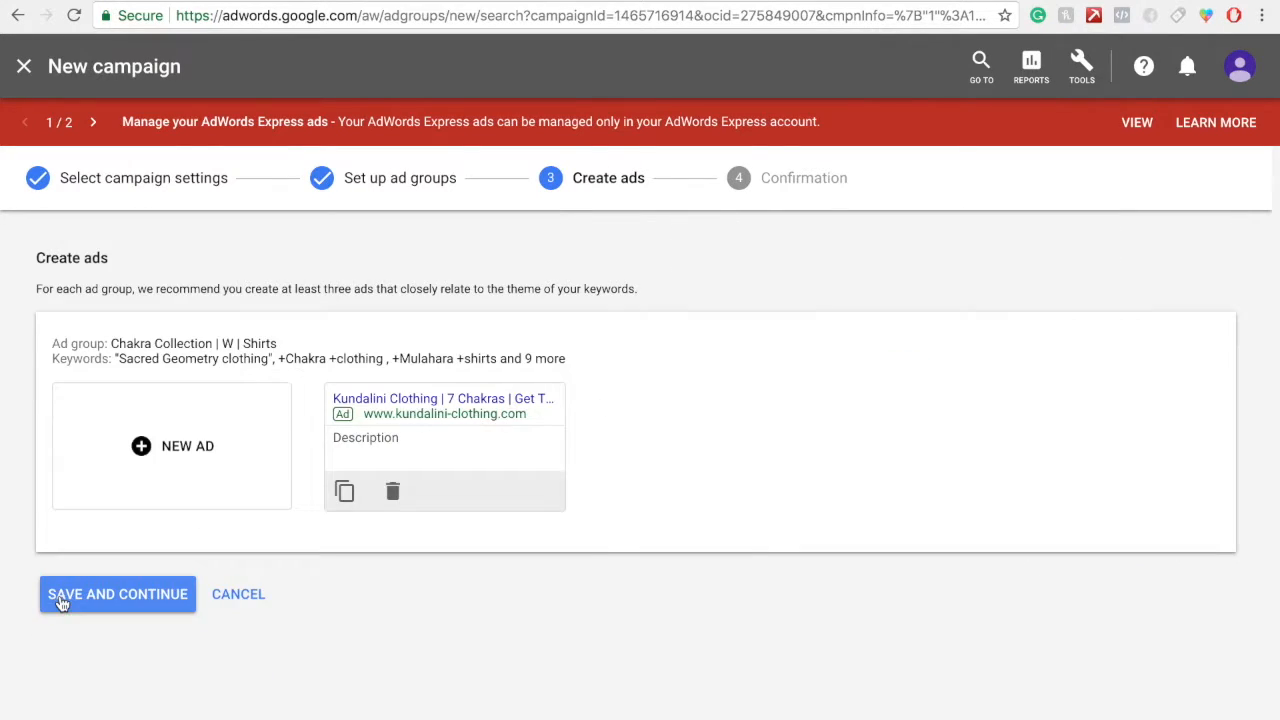
# Start a second text ad and use the copied address of the store's Chakra Collection Tops page as its Final URL.
pyautogui.click(142, 426)
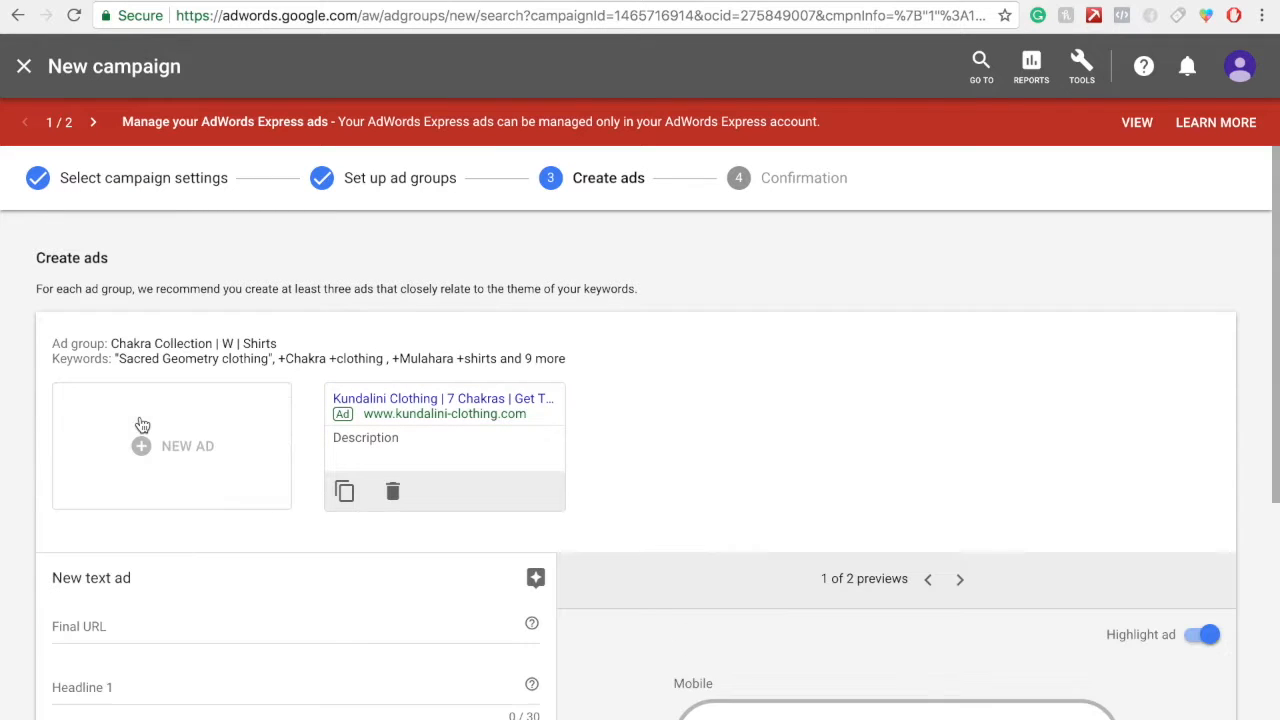
pyautogui.scroll(-2, 374, 591)
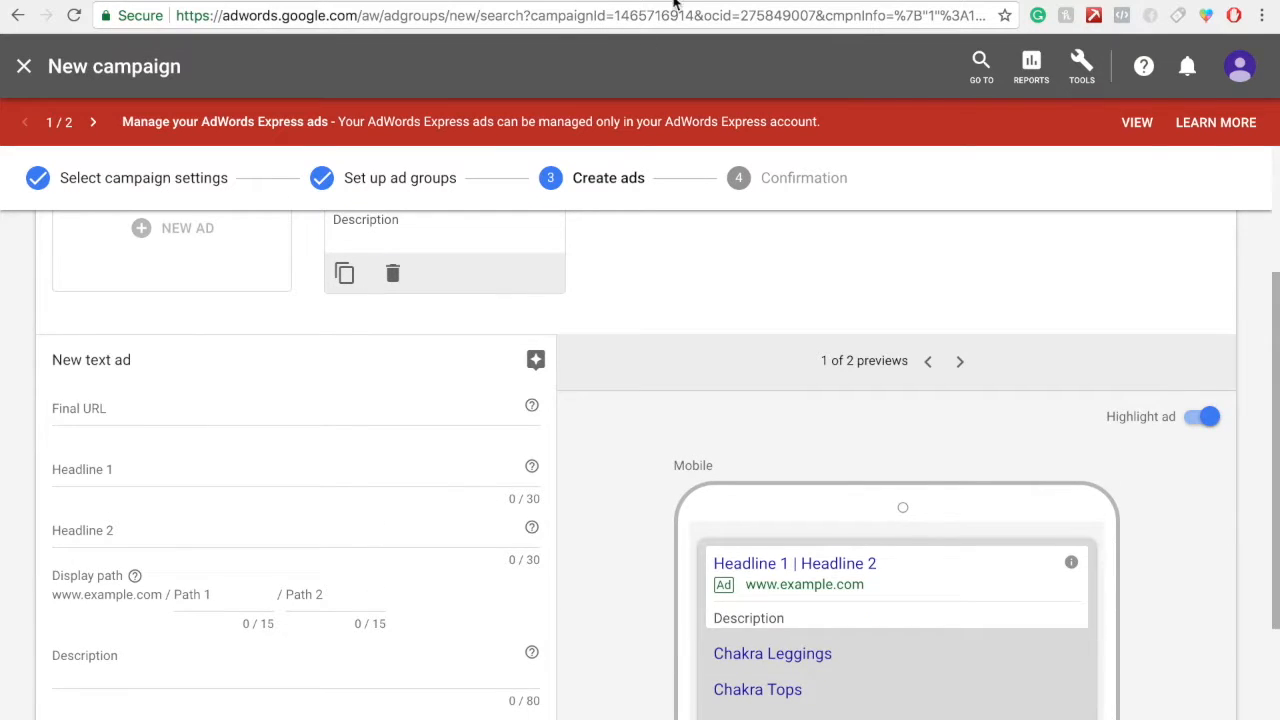
pyautogui.click(675, 1)
pyautogui.tripleClick(590, 15)
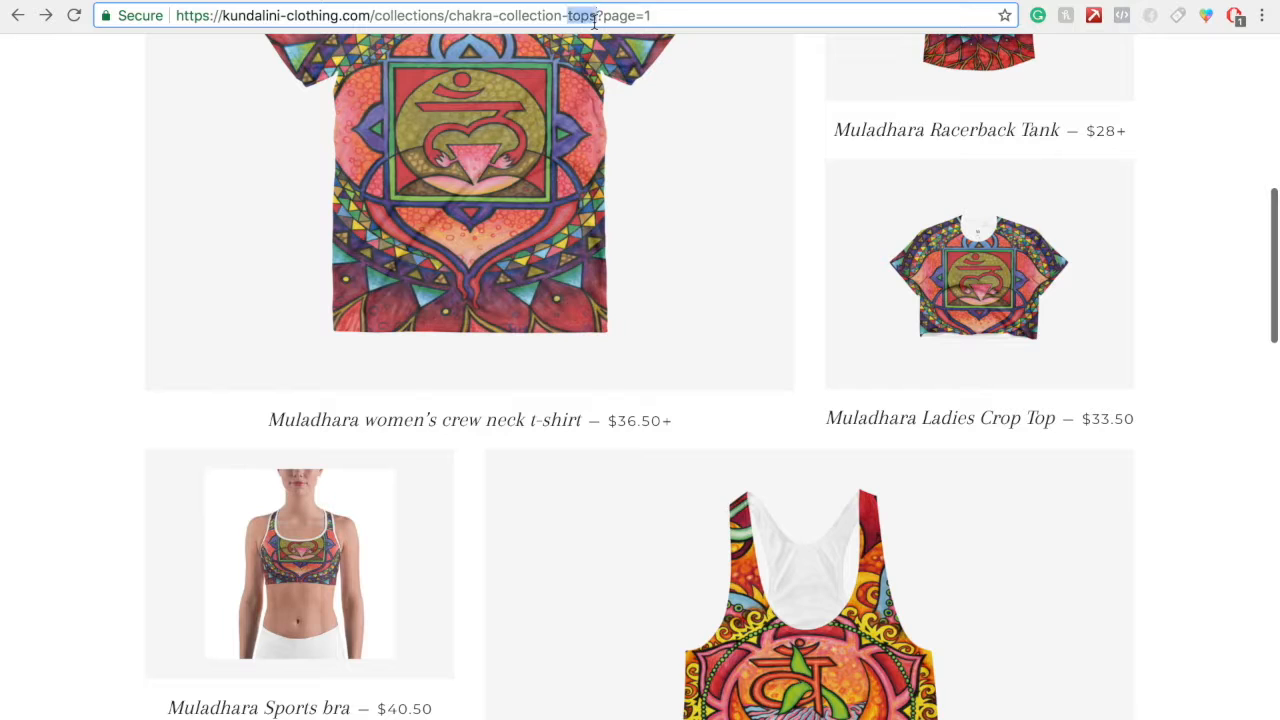
pyautogui.rightClick(594, 20)
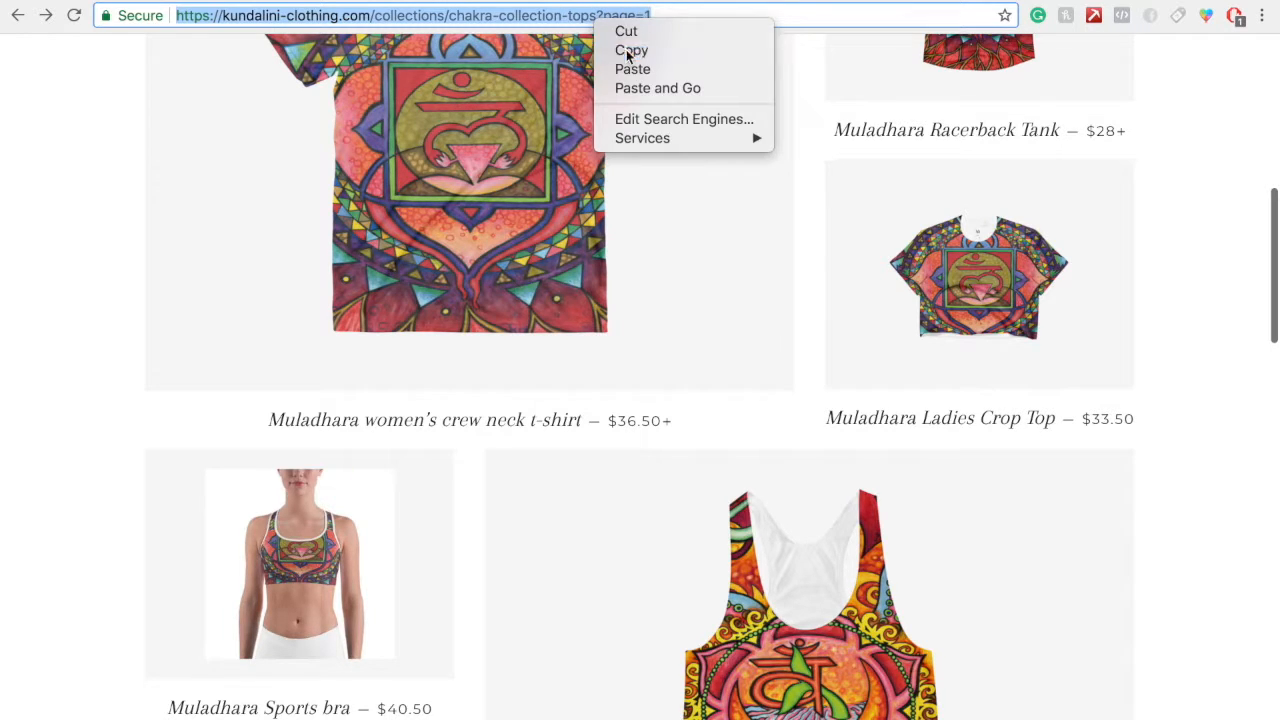
pyautogui.click(628, 49)
pyautogui.hotkey('ctrl', 'shift', 'Tab')
pyautogui.click(85, 410)
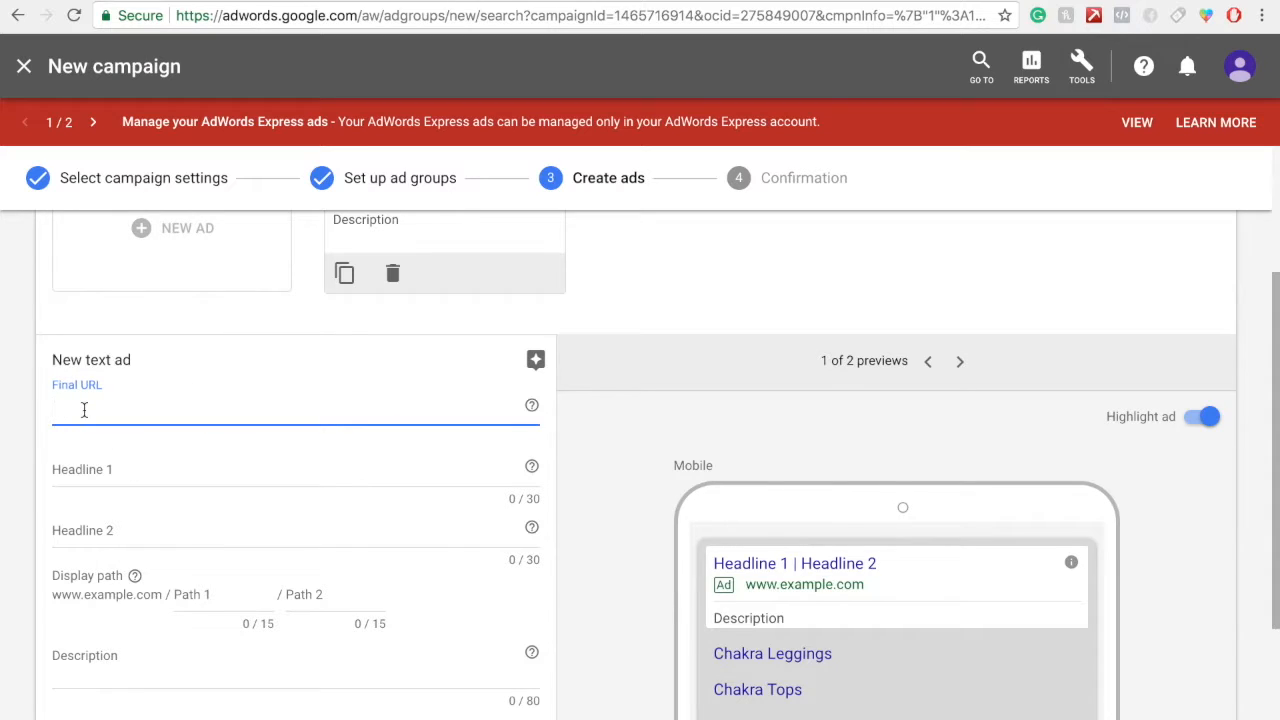
pyautogui.hotkey('ctrl', 'v')
# Review the recommendation on how many ads to create and the ad already in the Chakra Collection ad group.
pyautogui.click(71, 487)
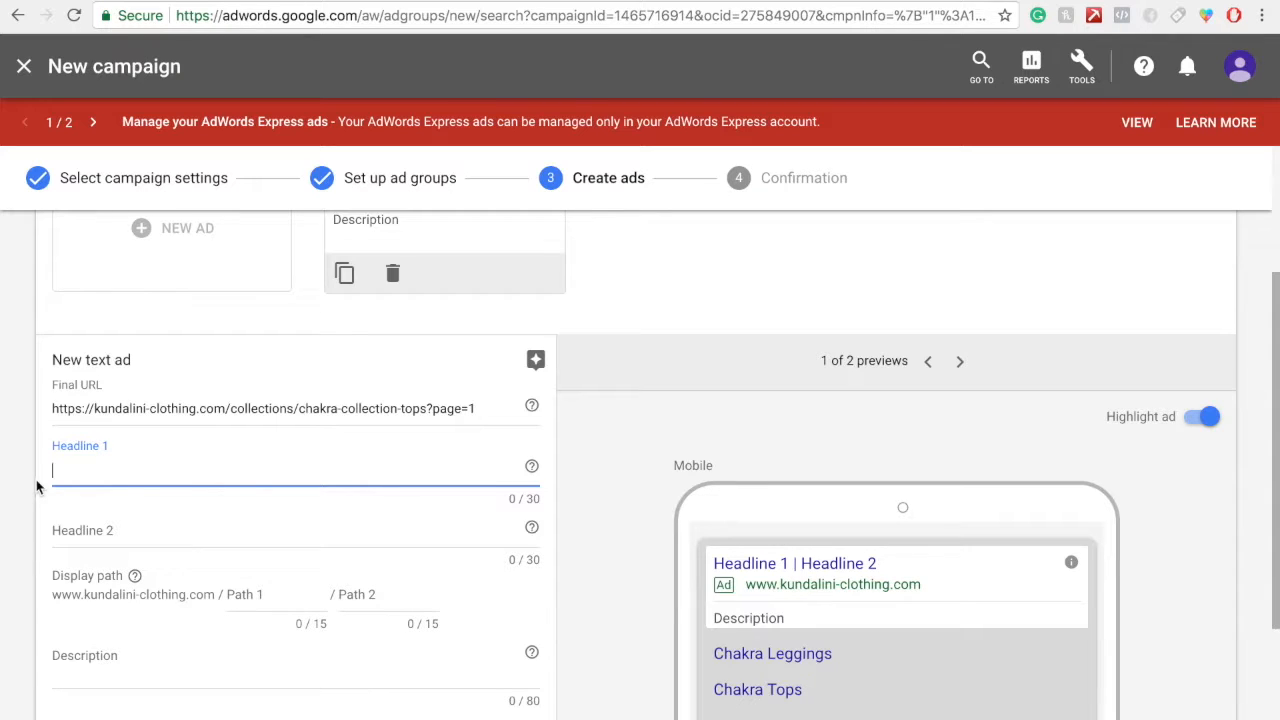
pyautogui.scroll(-1, 34, 495)
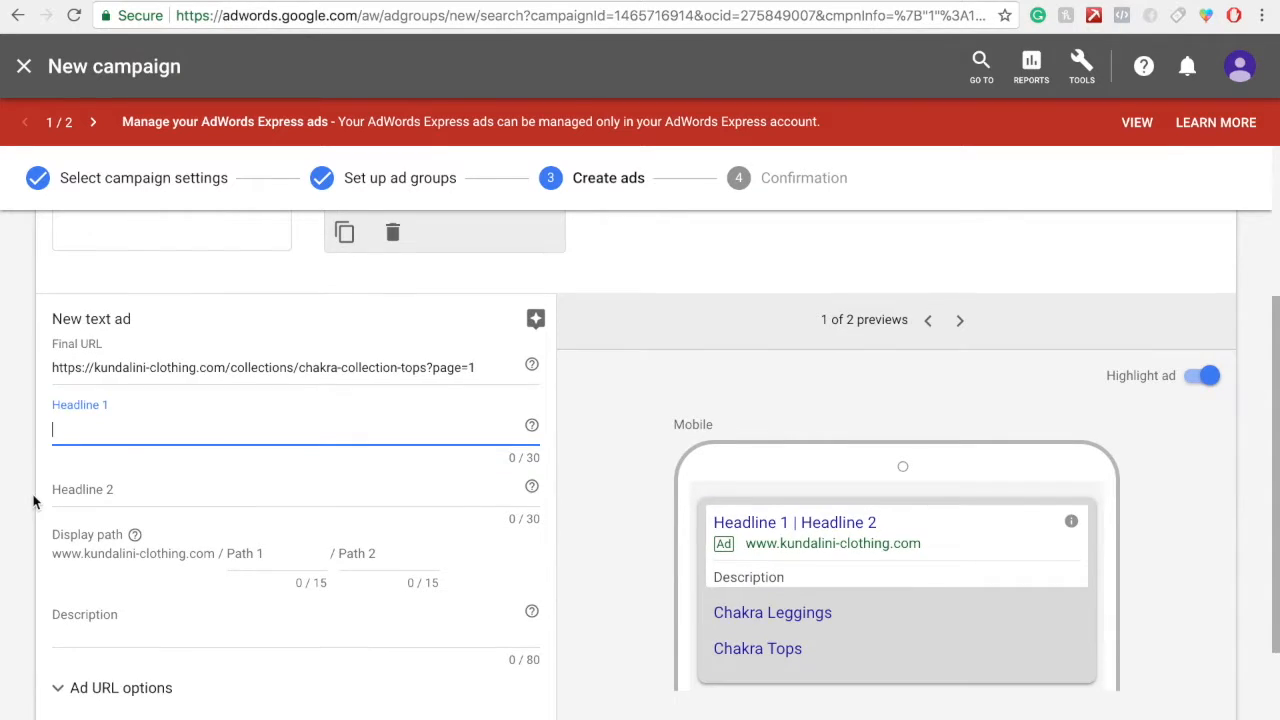
pyautogui.scroll(3, 33, 502)
pyautogui.scroll(-2, 34, 500)
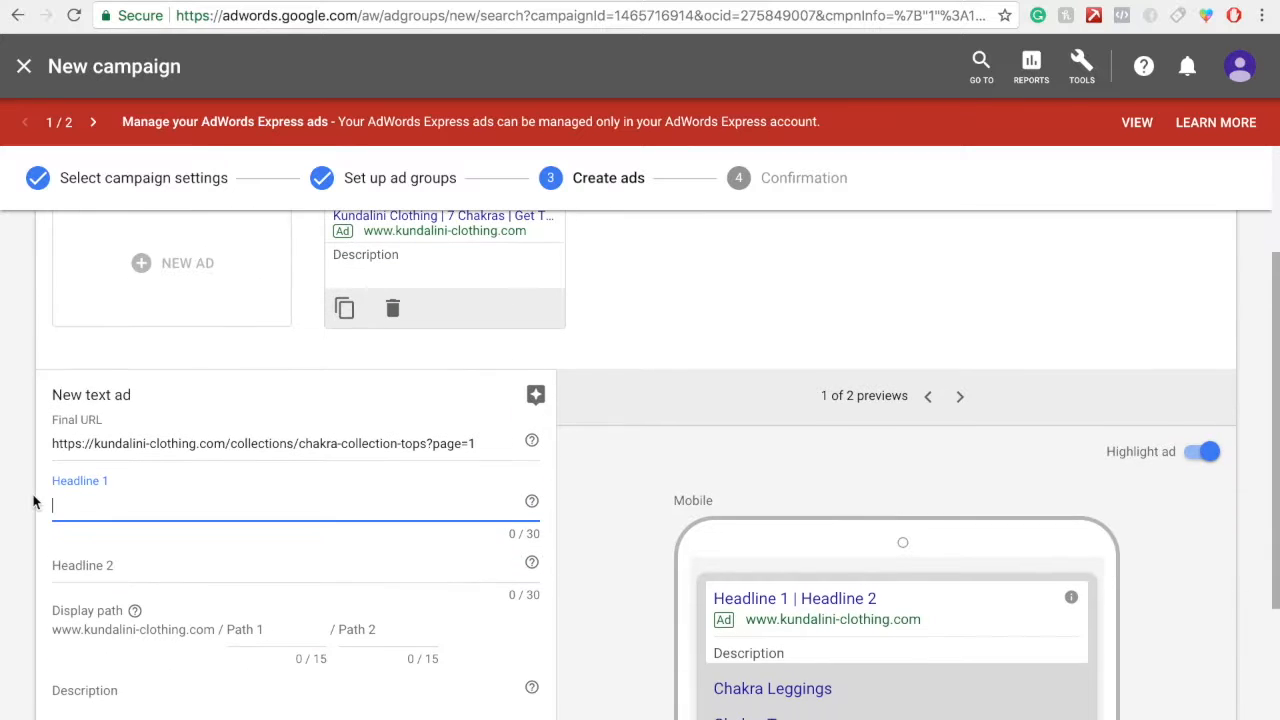
pyautogui.click(722, 602)
pyautogui.click(106, 518)
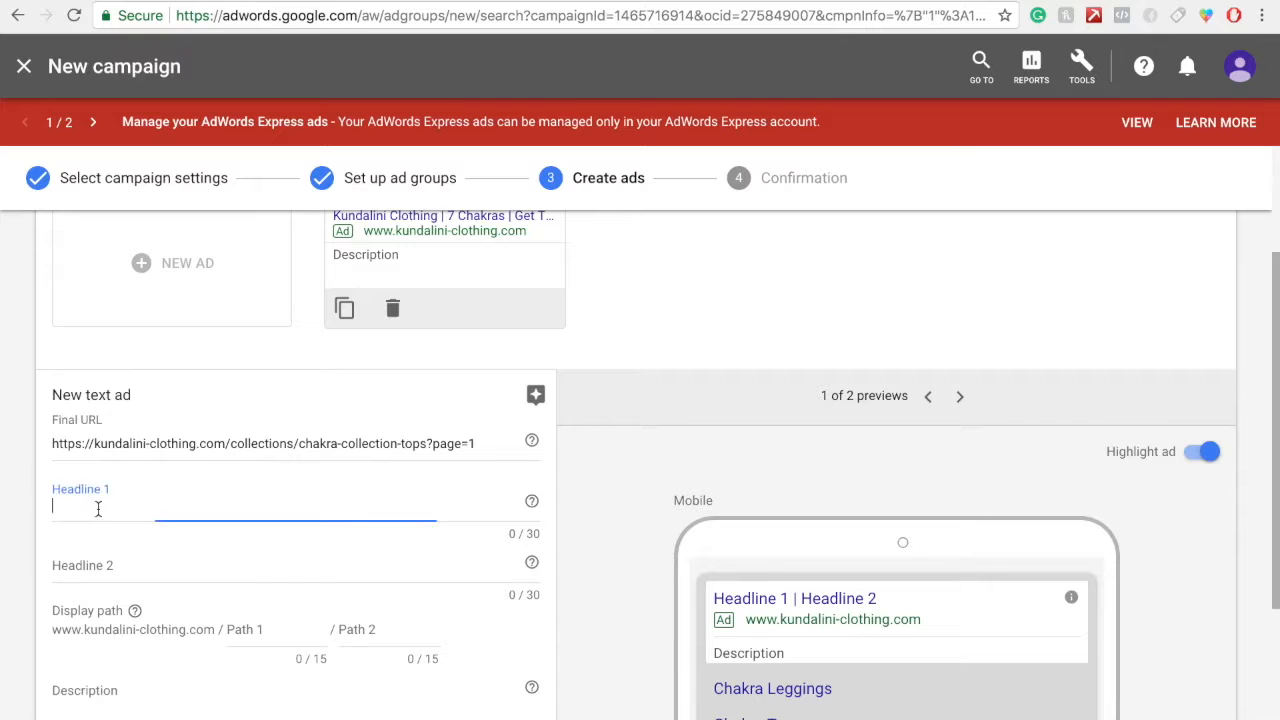
pyautogui.scroll(1, 2, 505)
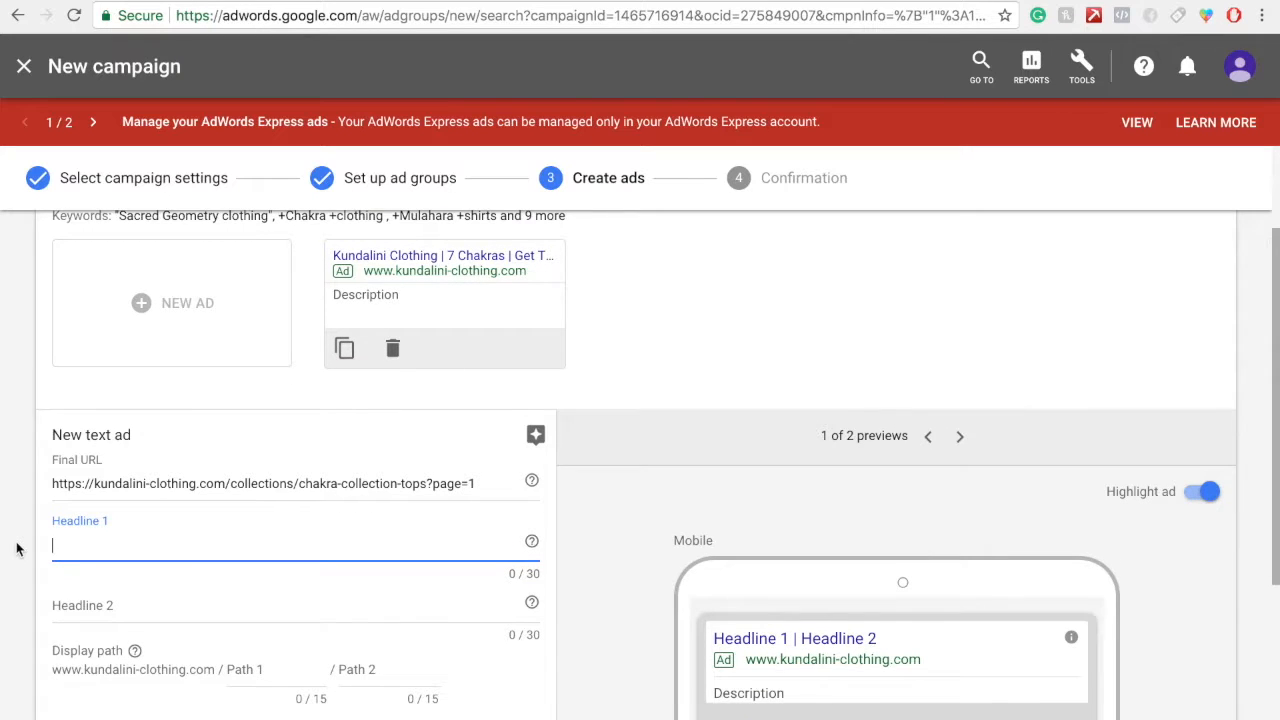
pyautogui.scroll(1, 16, 548)
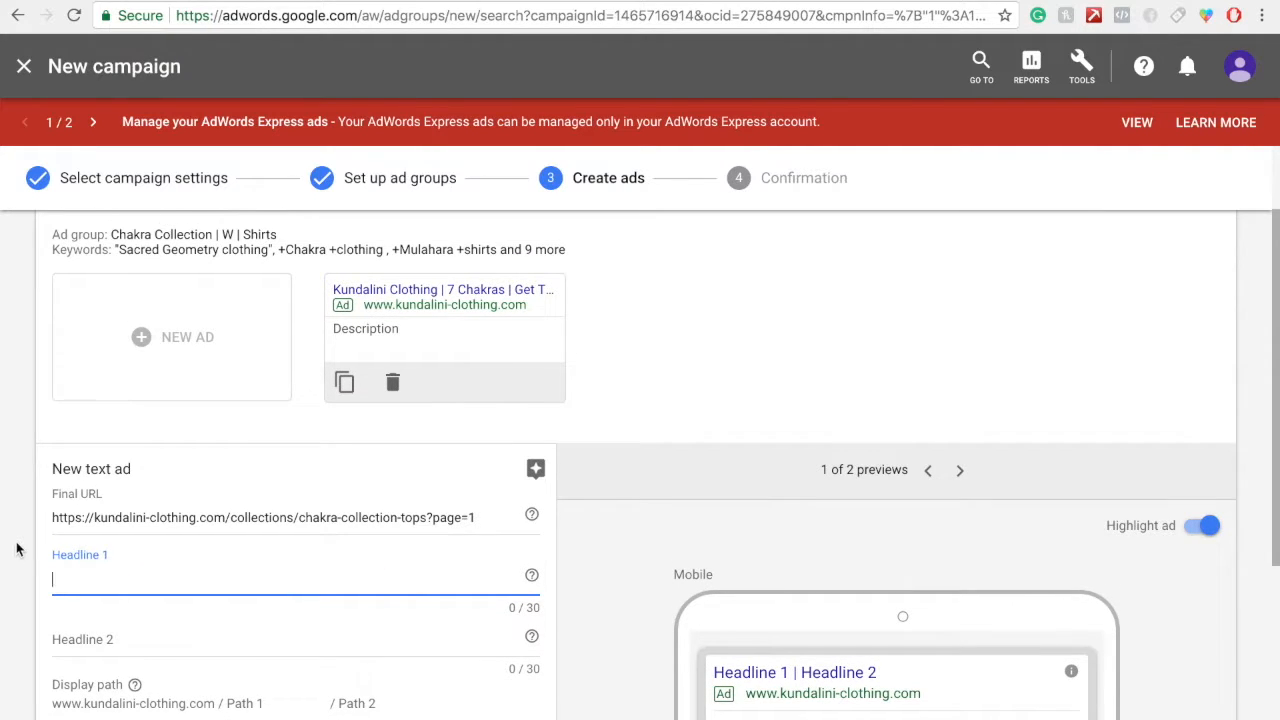
pyautogui.scroll(-2, 16, 548)
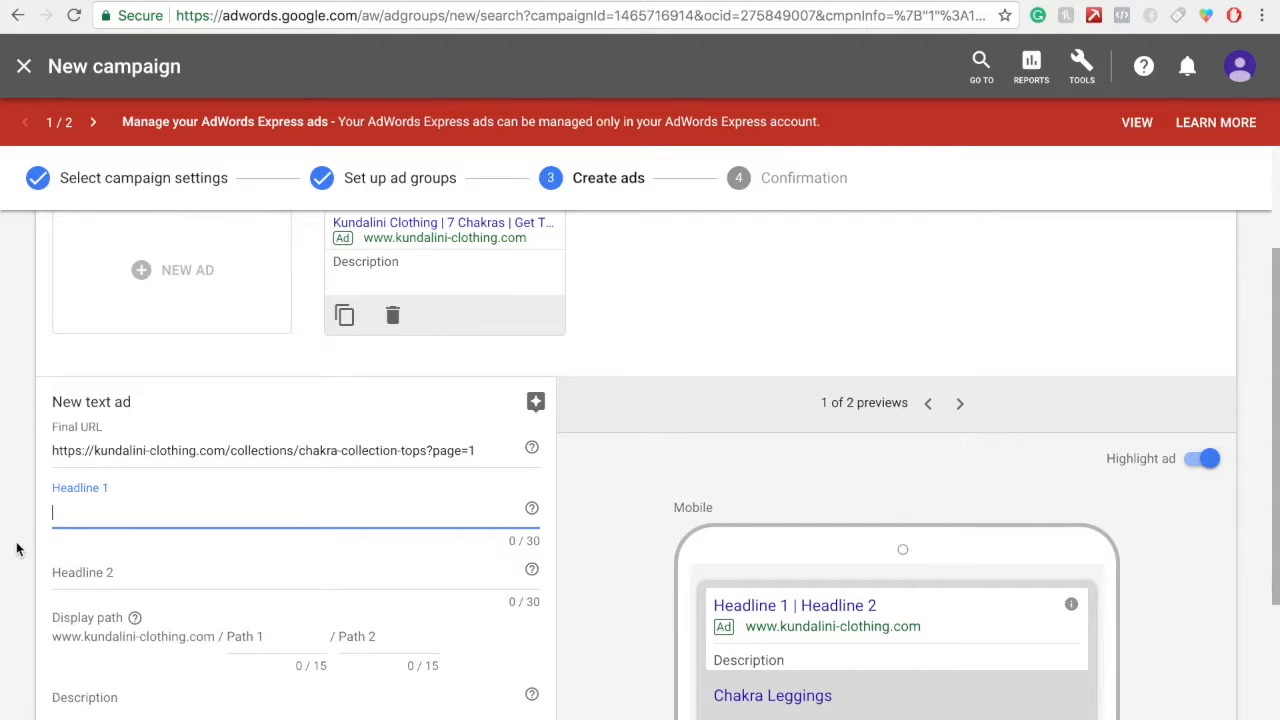
pyautogui.scroll(5, 16, 545)
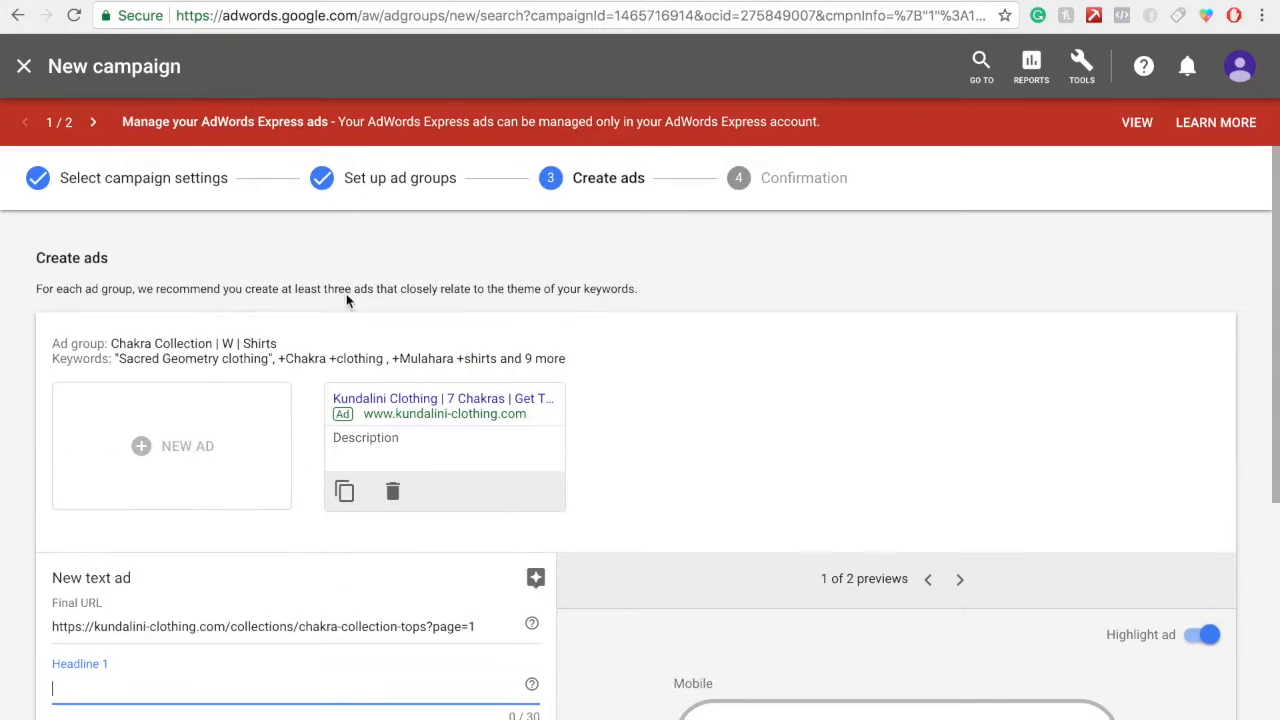
# Search Google for "Credit repair" in a new browser tab.
pyautogui.hotkey('ctrl', 't')
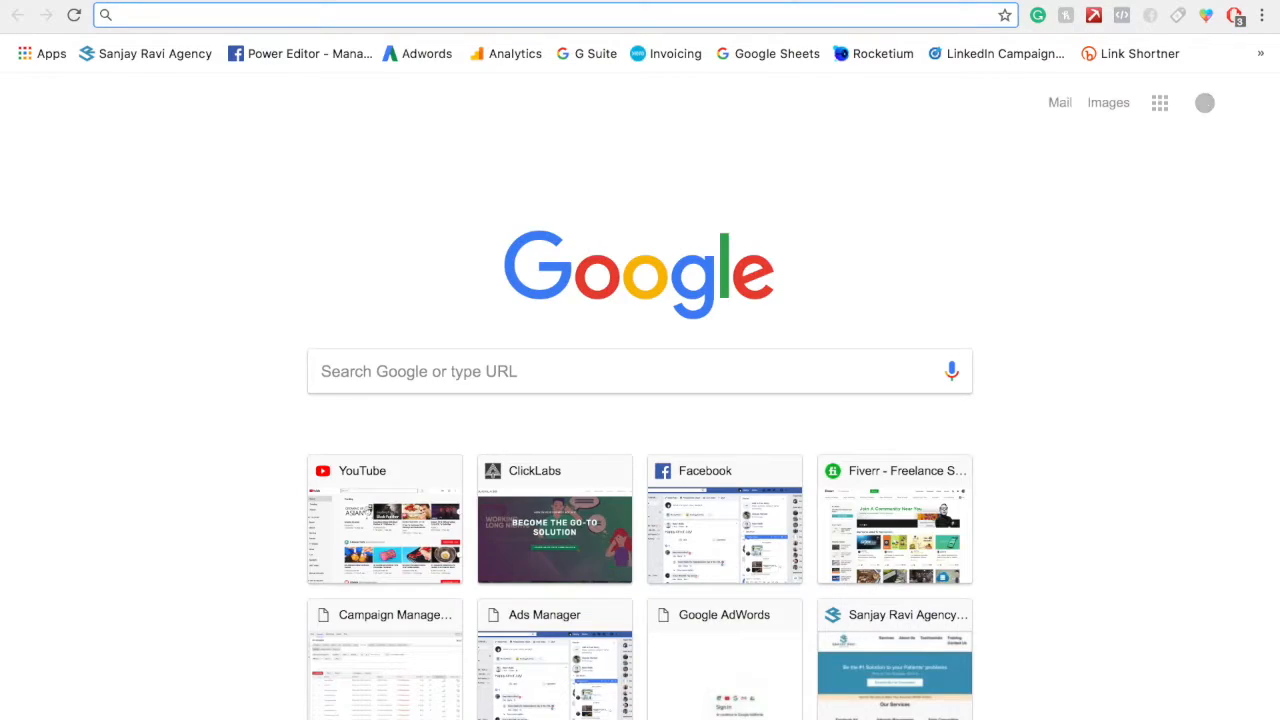
pyautogui.write('Credit repar')
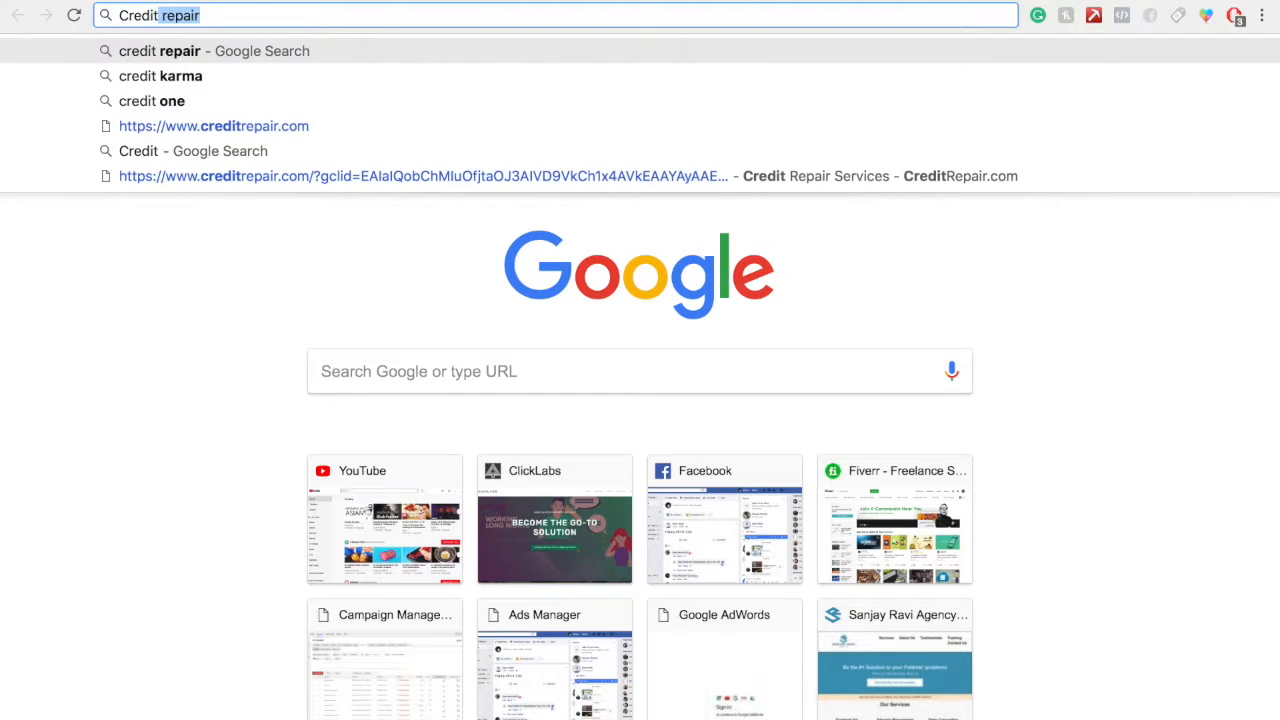
pyautogui.press('BackSpace')
pyautogui.write('ir')
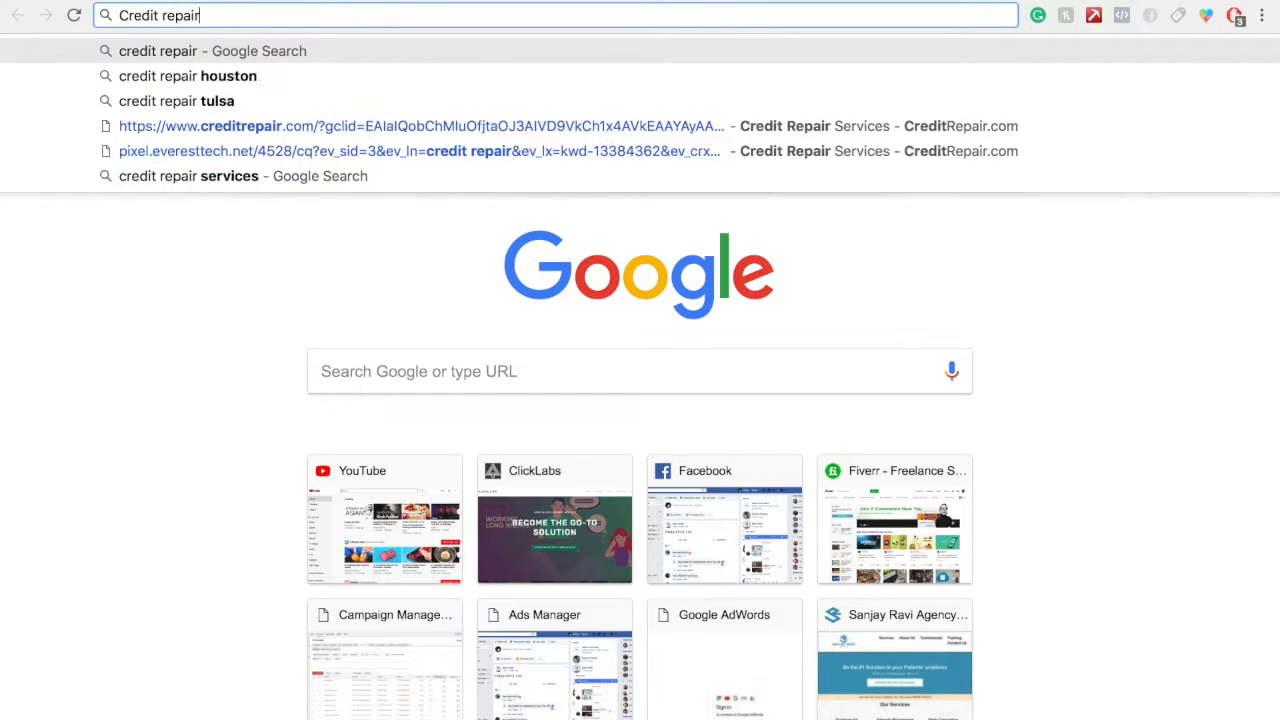
pyautogui.press('Return')
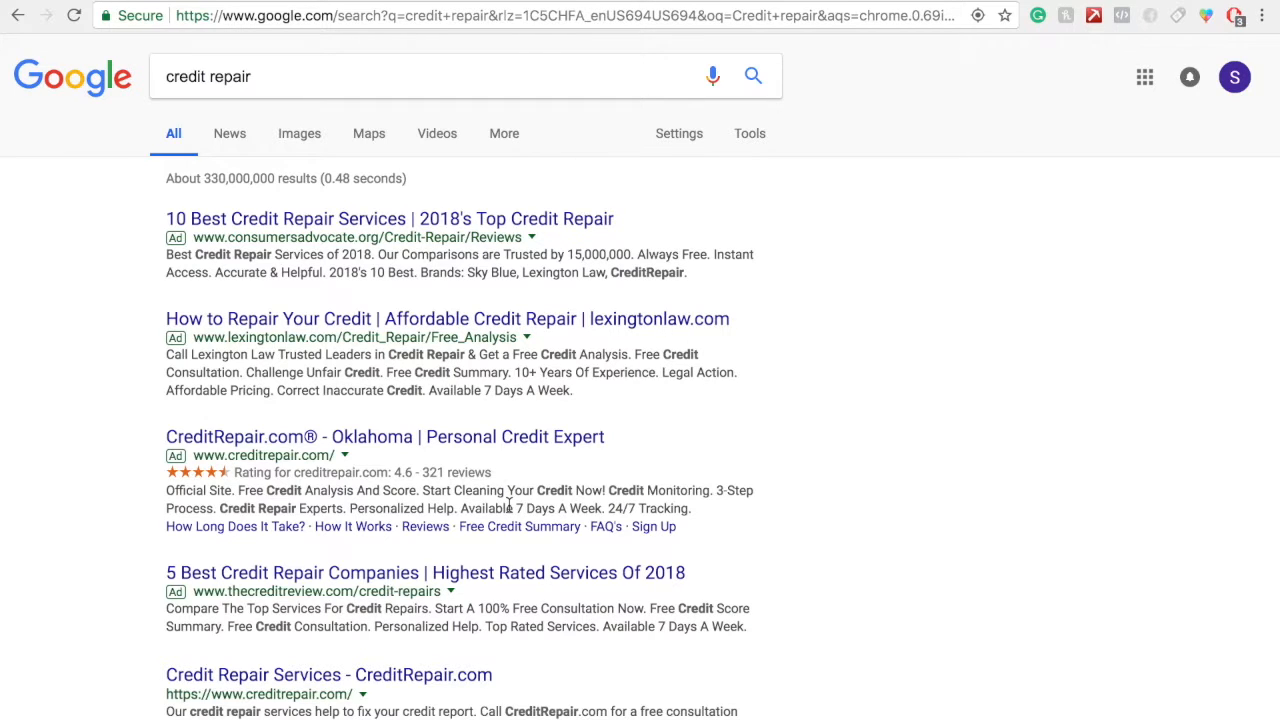
# Compare the search query with the headlines of the ads in the results, and close the search tab.
pyautogui.click(255, 70)
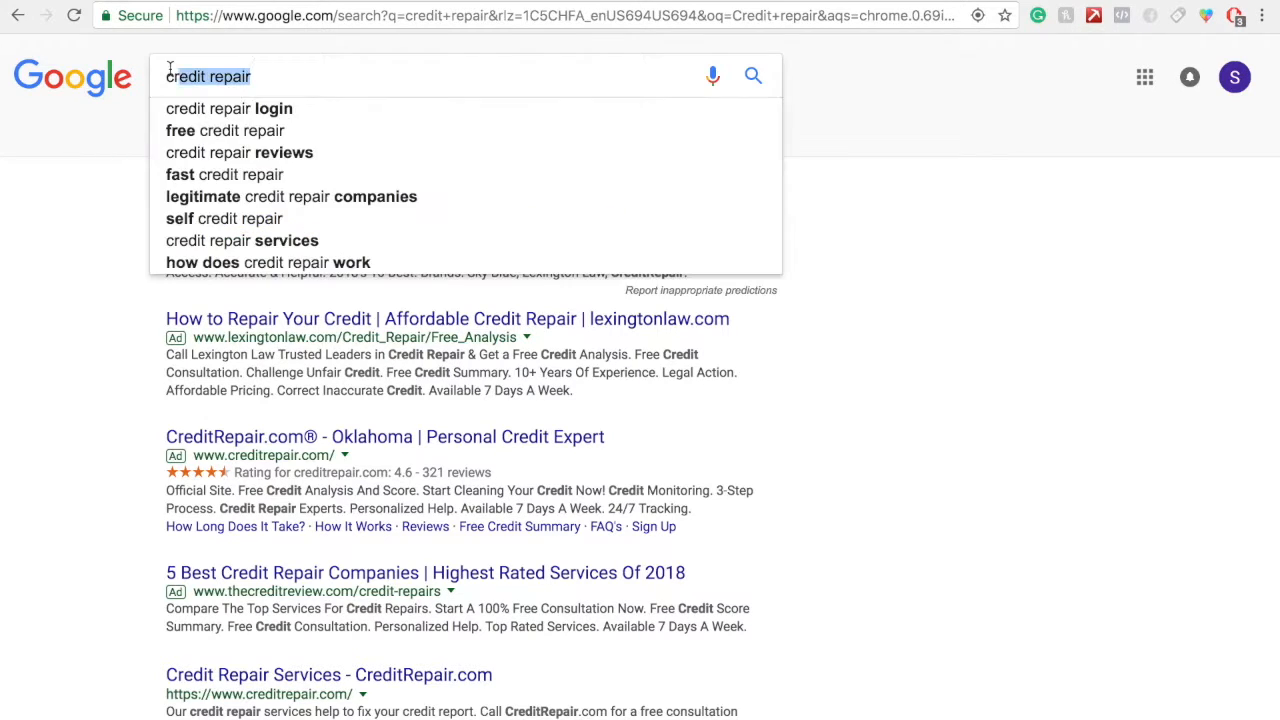
pyautogui.click(100, 202)
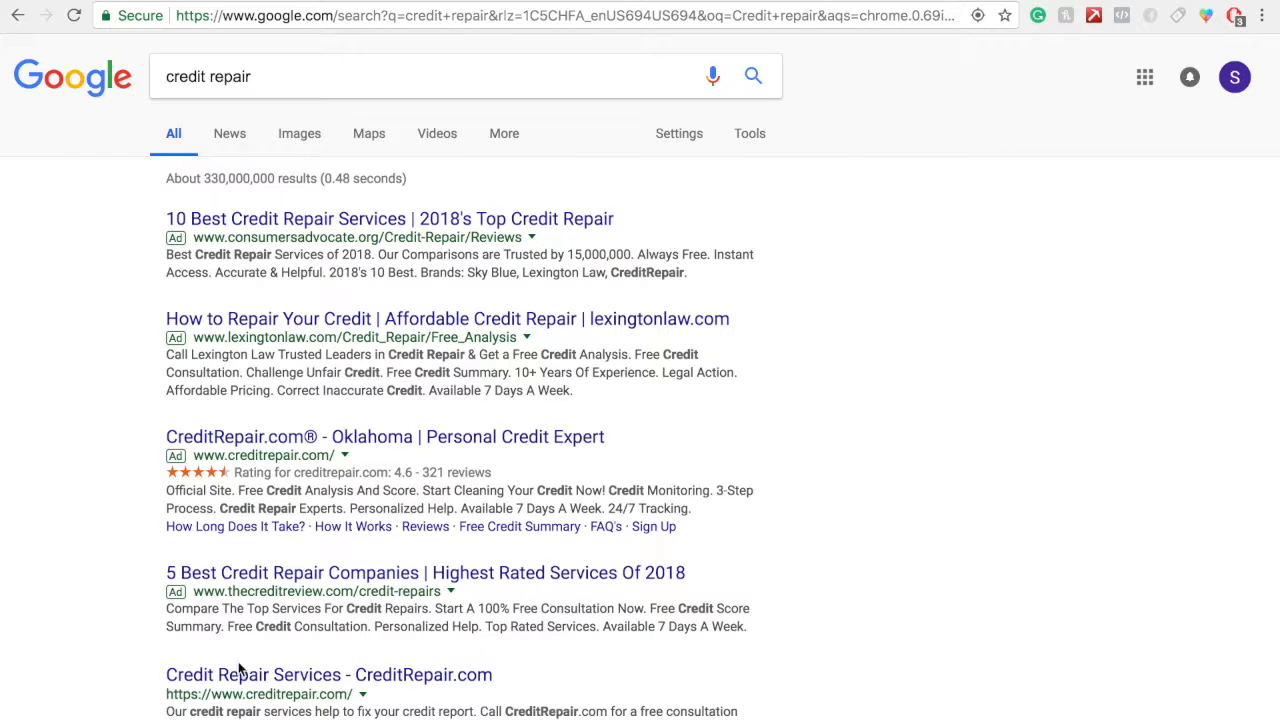
pyautogui.scroll(1, 420, 700)
pyautogui.moveTo(258, 76); pyautogui.dragTo(105, 74)
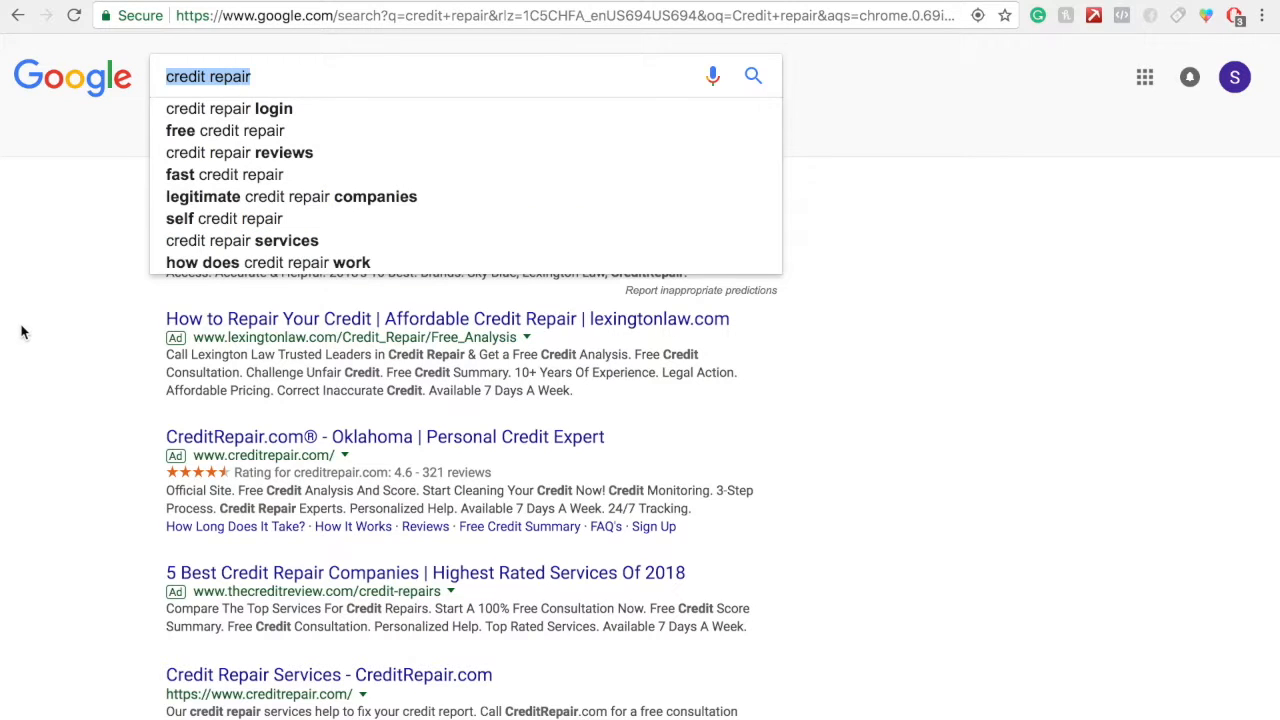
pyautogui.press('super+x')
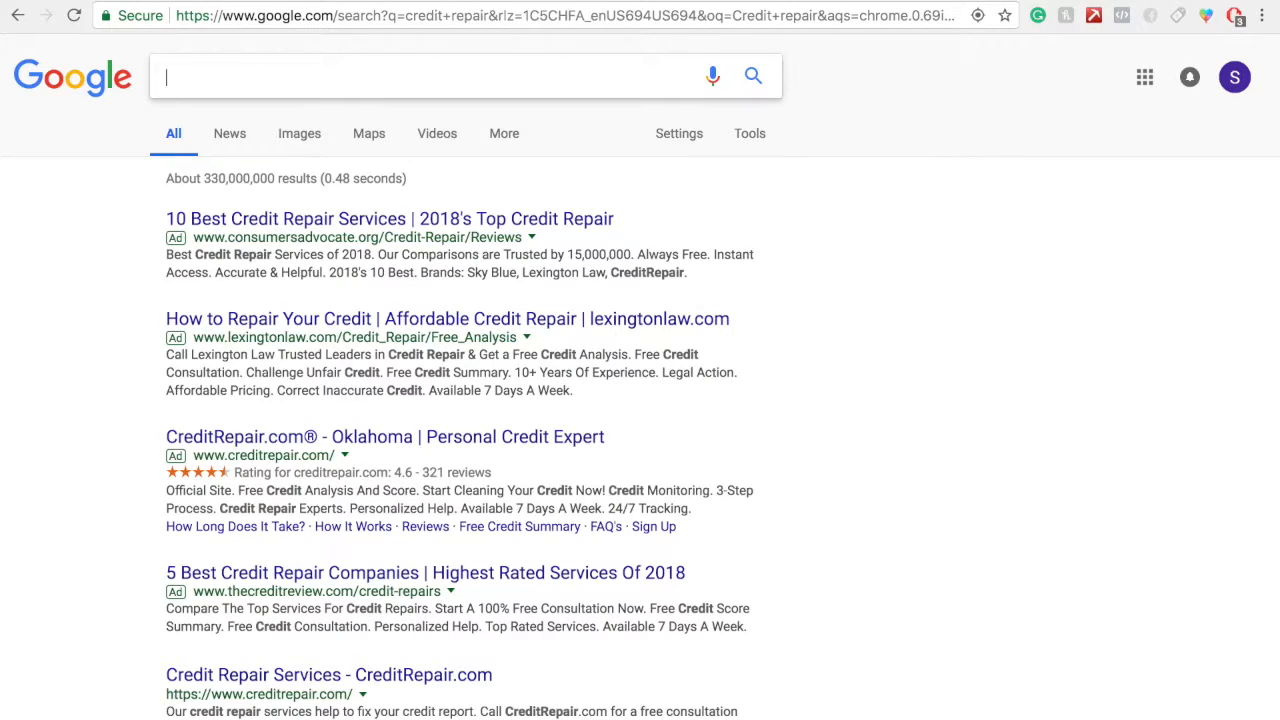
pyautogui.click(976, 8)
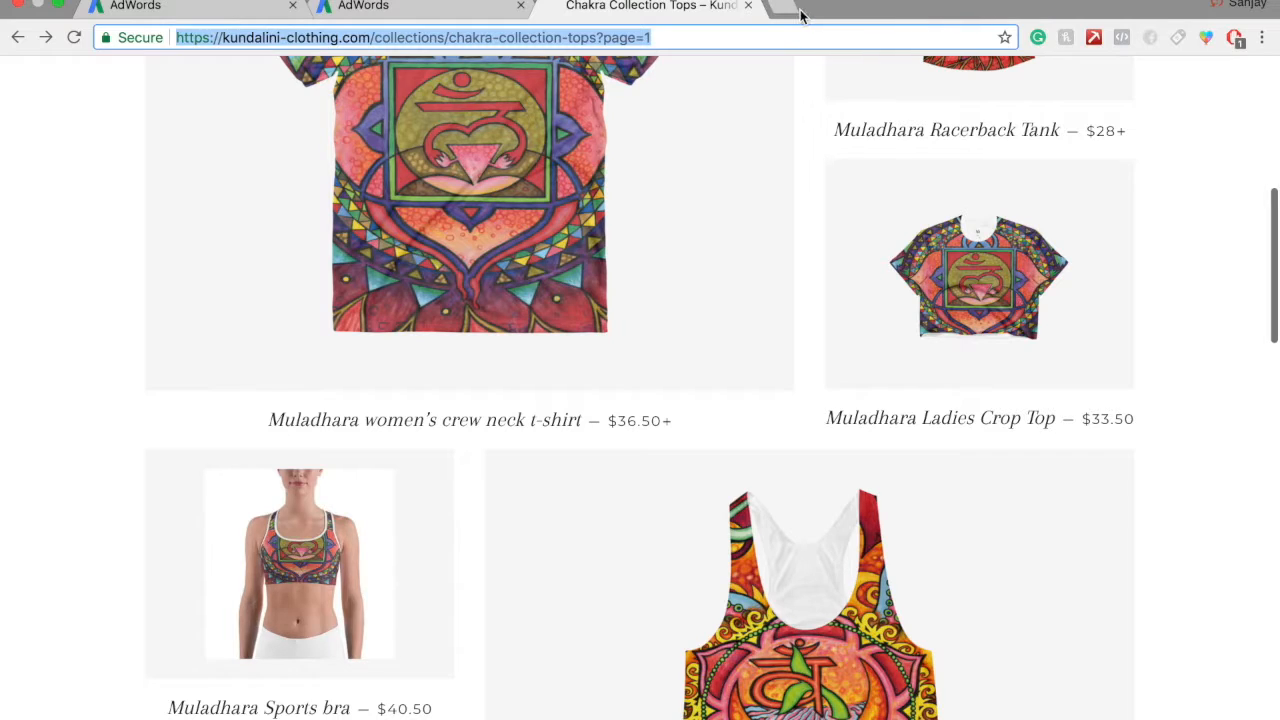
pyautogui.click(792, 8)
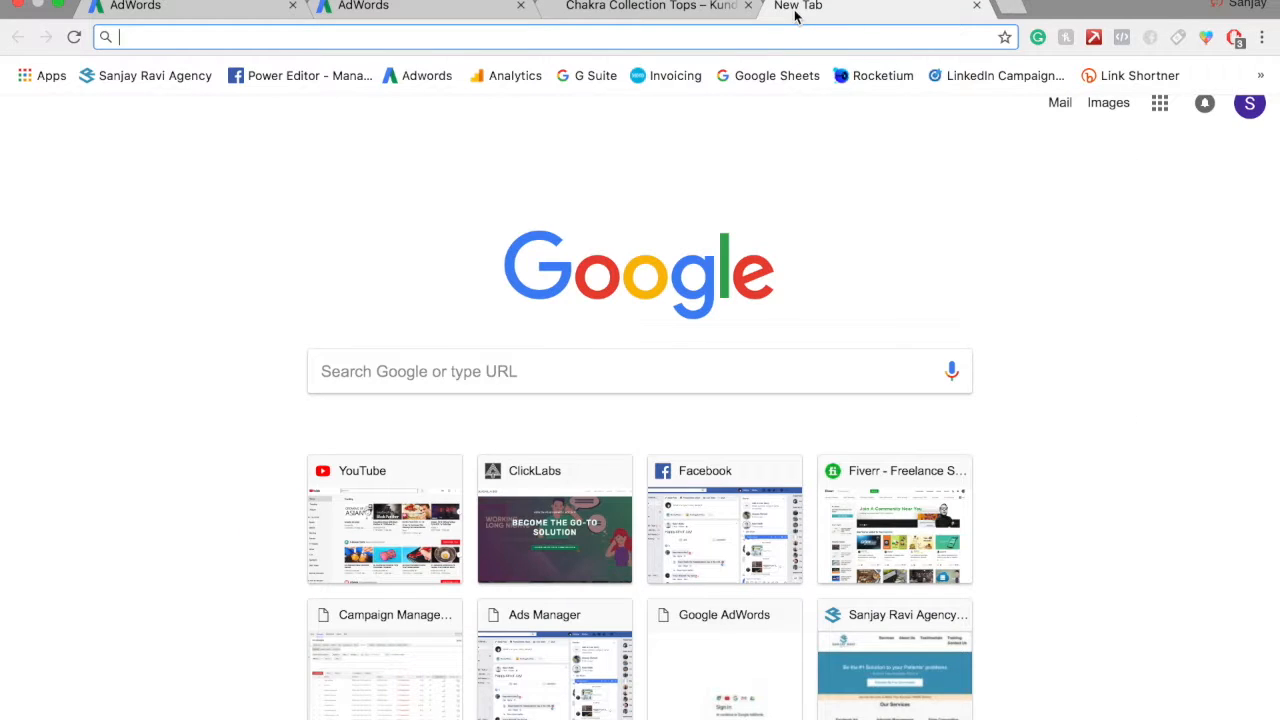
pyautogui.click(977, 6)
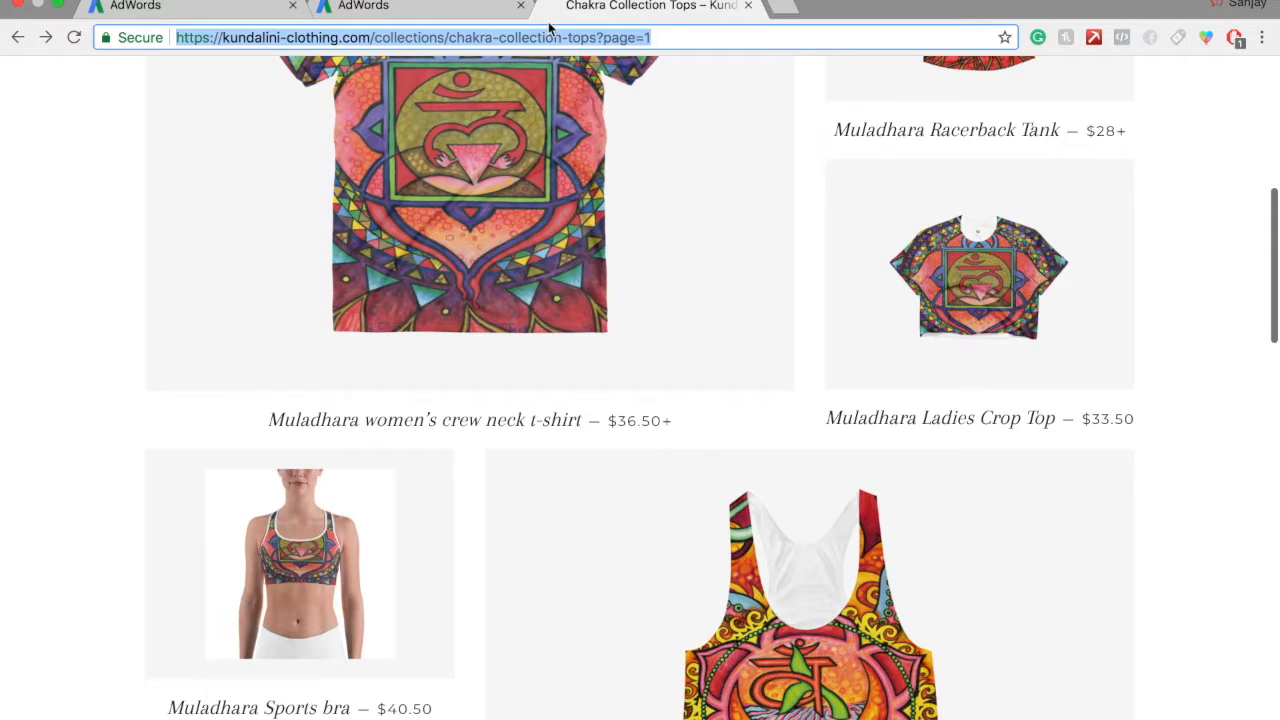
# Return to the AdWords campaign, check the ad group's keywords, and set the second text ad's Headline 1 to "Kundalini Chakra Collection".
pyautogui.click(384, 8)
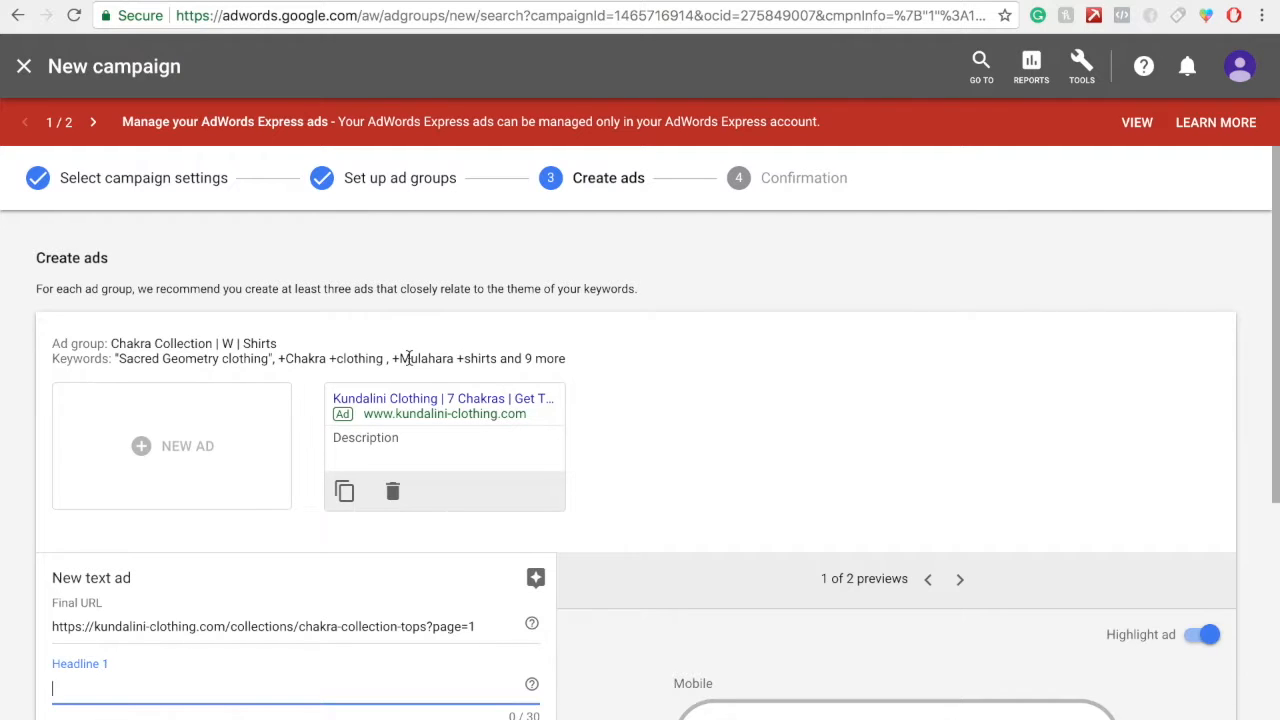
pyautogui.moveTo(400, 358); pyautogui.dragTo(455, 358)
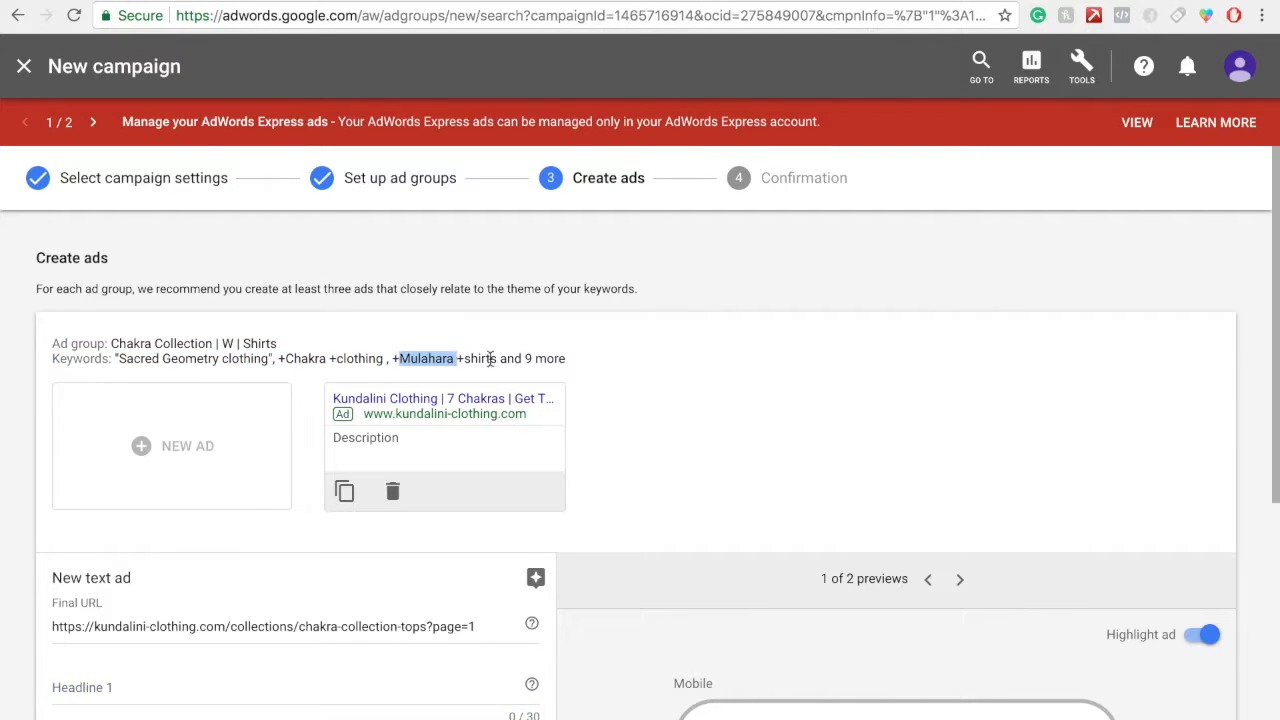
pyautogui.click(522, 361)
pyautogui.scroll(-3, 595, 373)
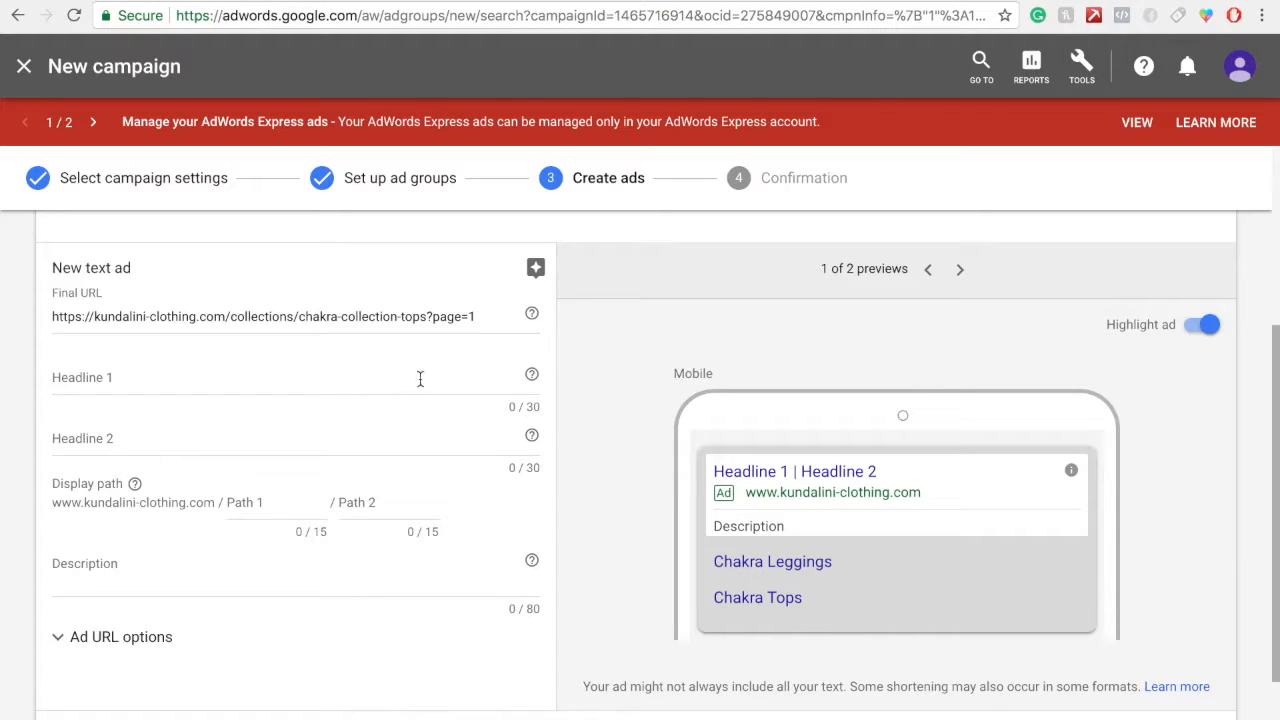
pyautogui.click(399, 399)
pyautogui.write('Kun')
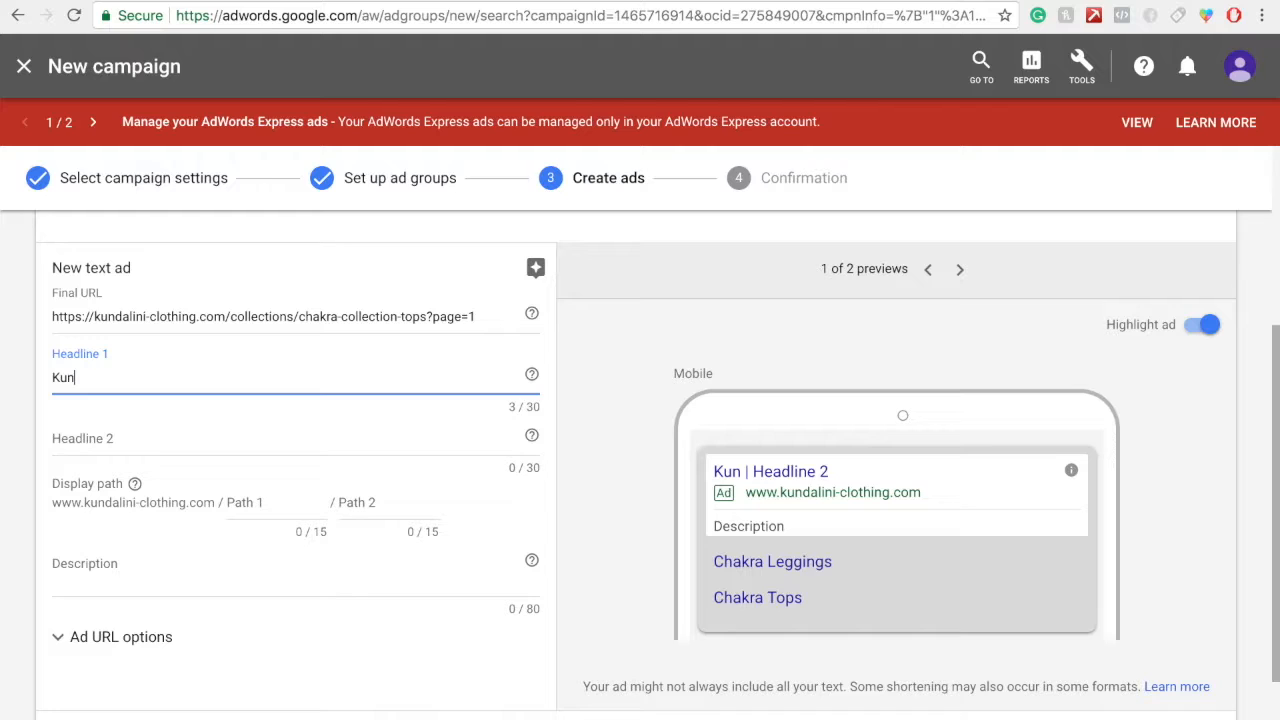
pyautogui.write('dalini')
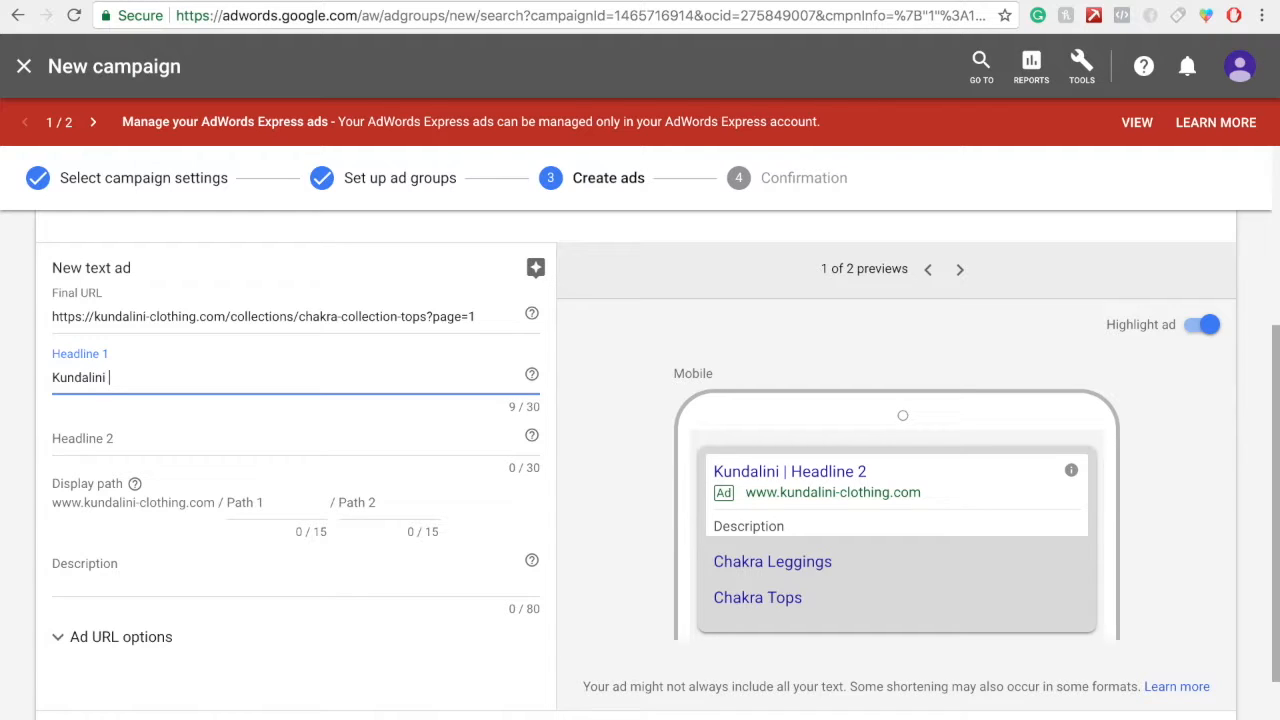
pyautogui.write(' Chak')
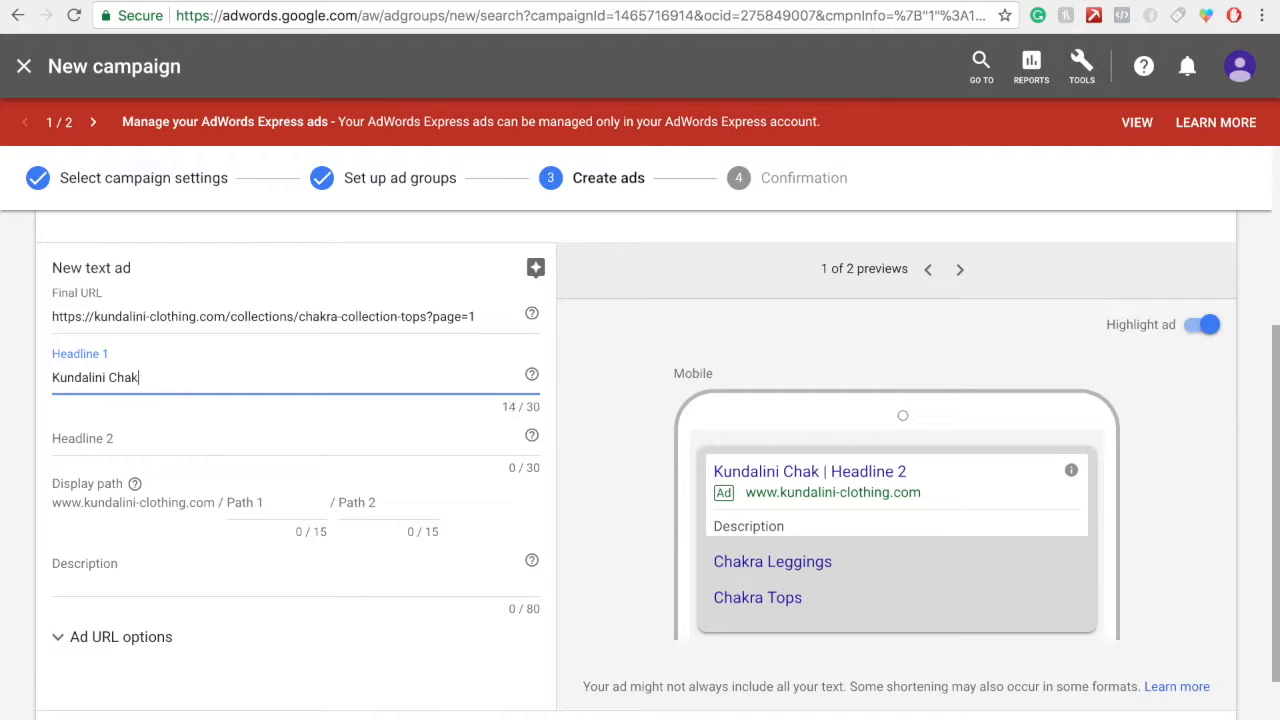
pyautogui.write('ra Collection')
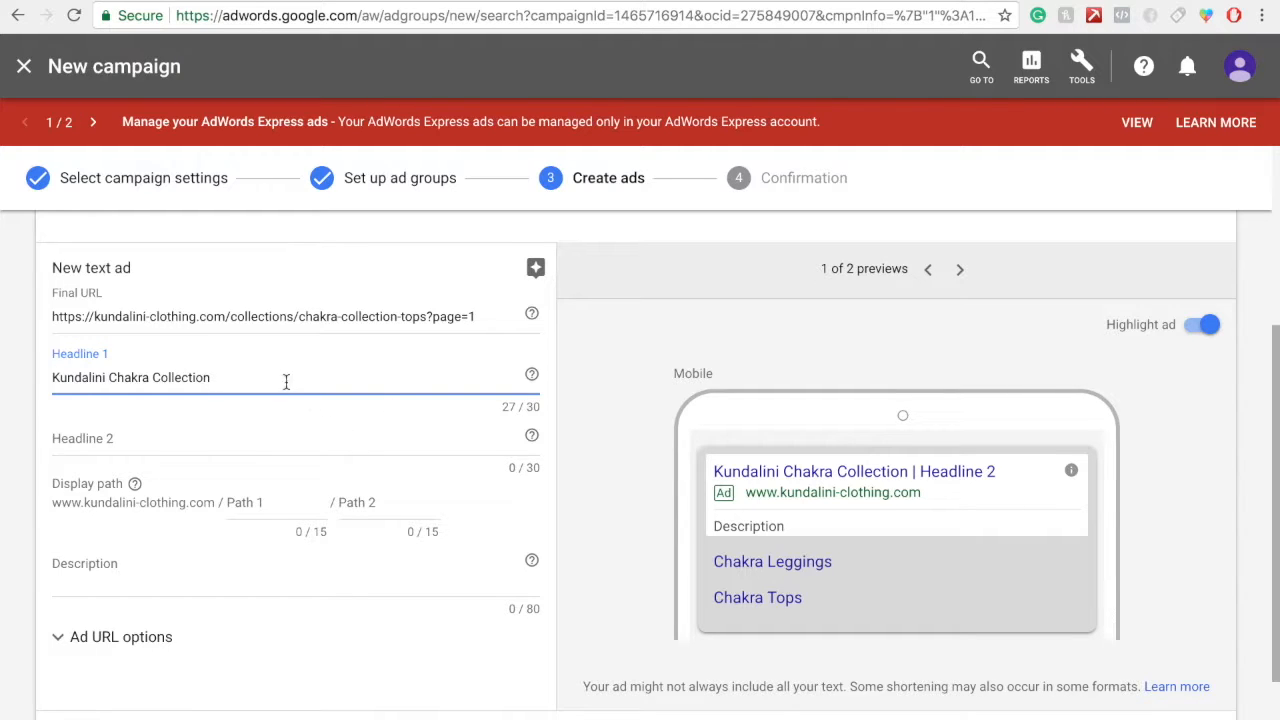
# Set Headline 2 of the second text ad to "Get Your 7 Chakra Tees Today!".
pyautogui.click(242, 437)
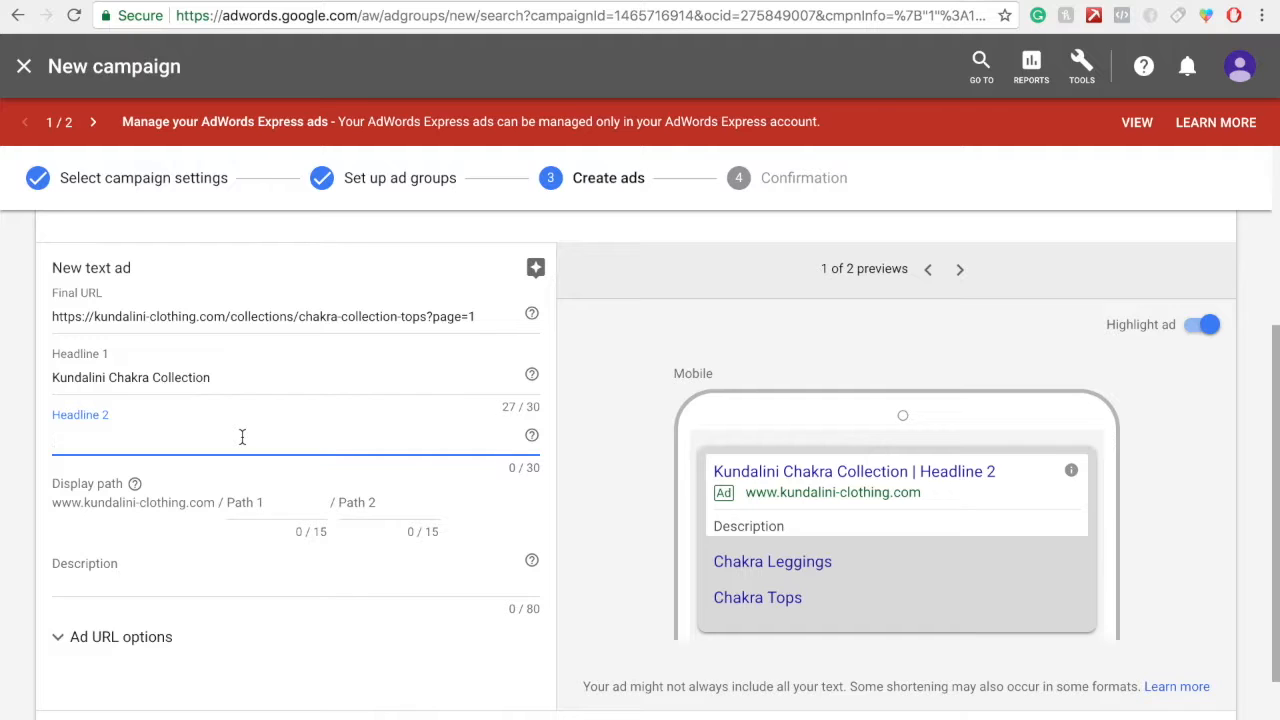
pyautogui.write('Get Y')
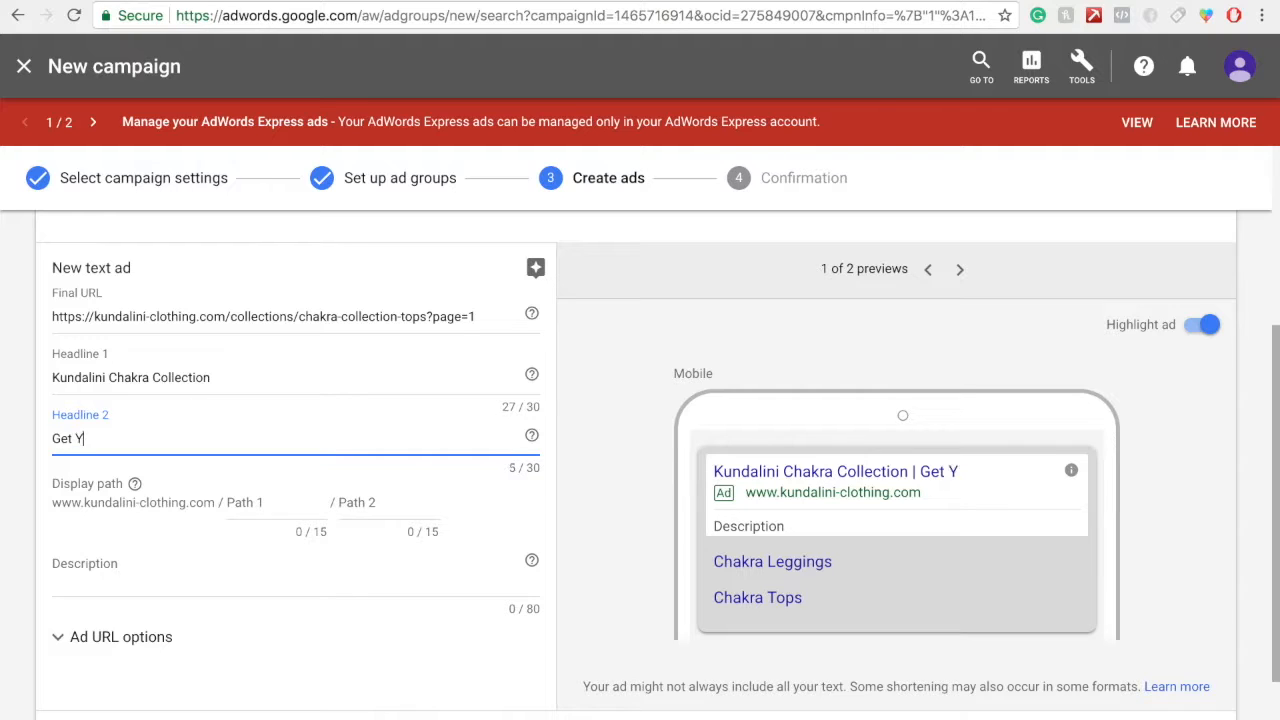
pyautogui.write('our  7 Cha')
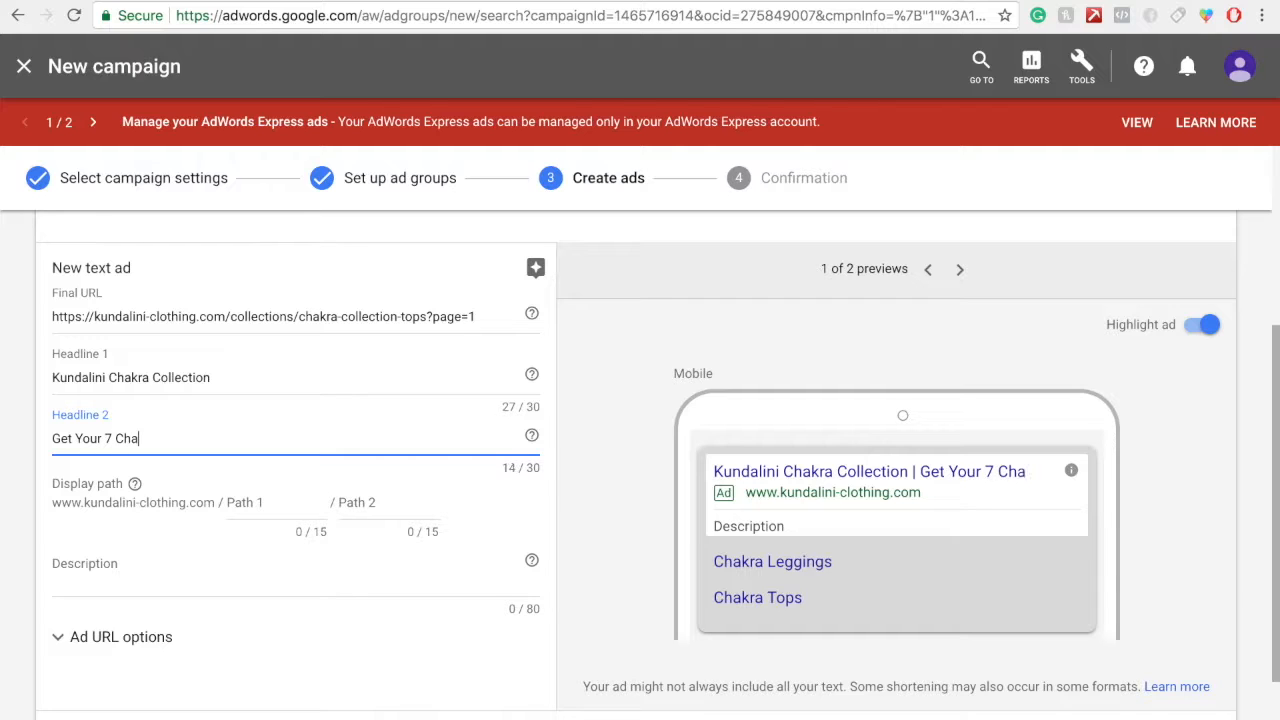
pyautogui.write('kra Tees')
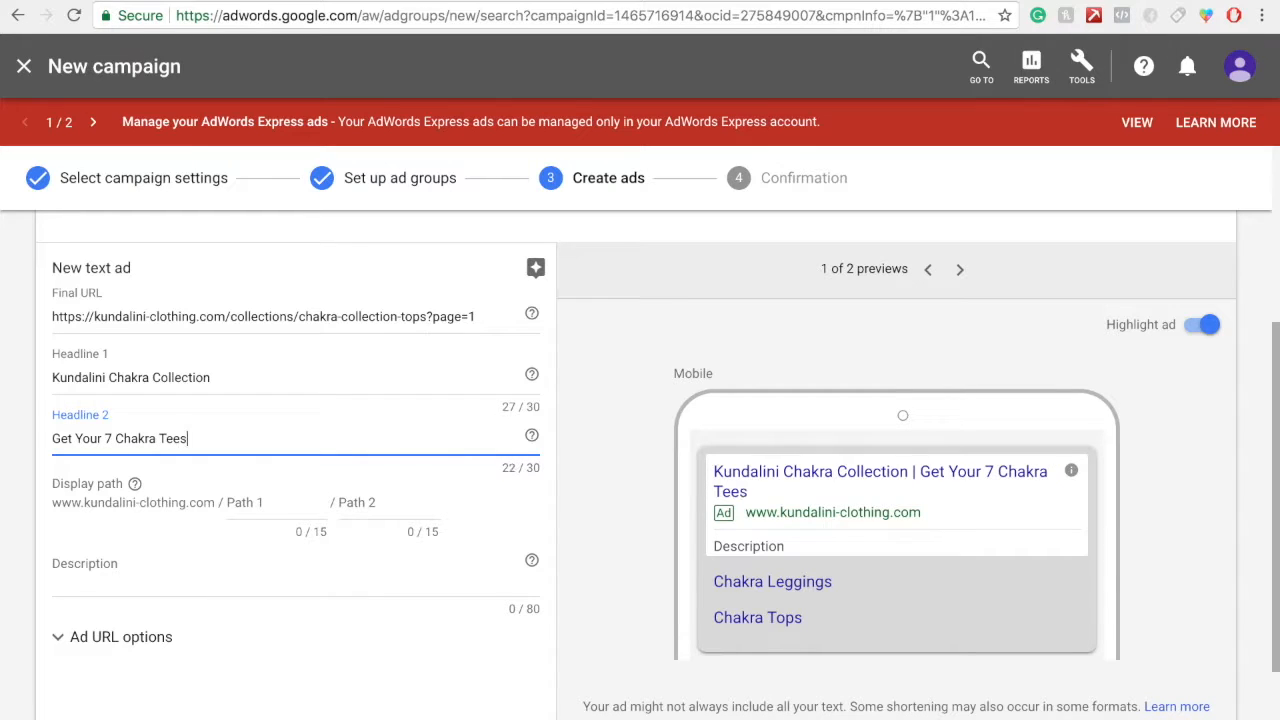
pyautogui.write(' Today')
pyautogui.click(27, 477)
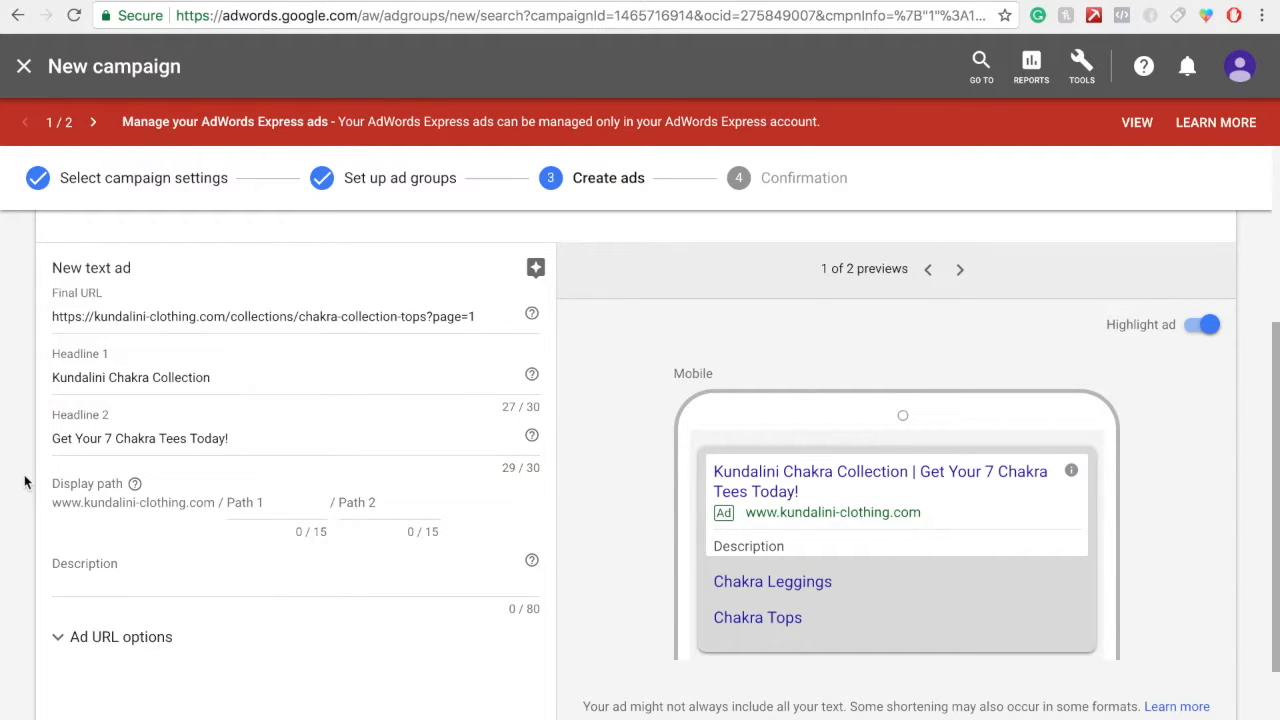
# Compare the new ad's headlines and mobile preview with the first ad and the ad group's keywords.
pyautogui.scroll(-1, 27, 483)
pyautogui.click(223, 427)
pyautogui.moveTo(223, 427); pyautogui.dragTo(191, 425)
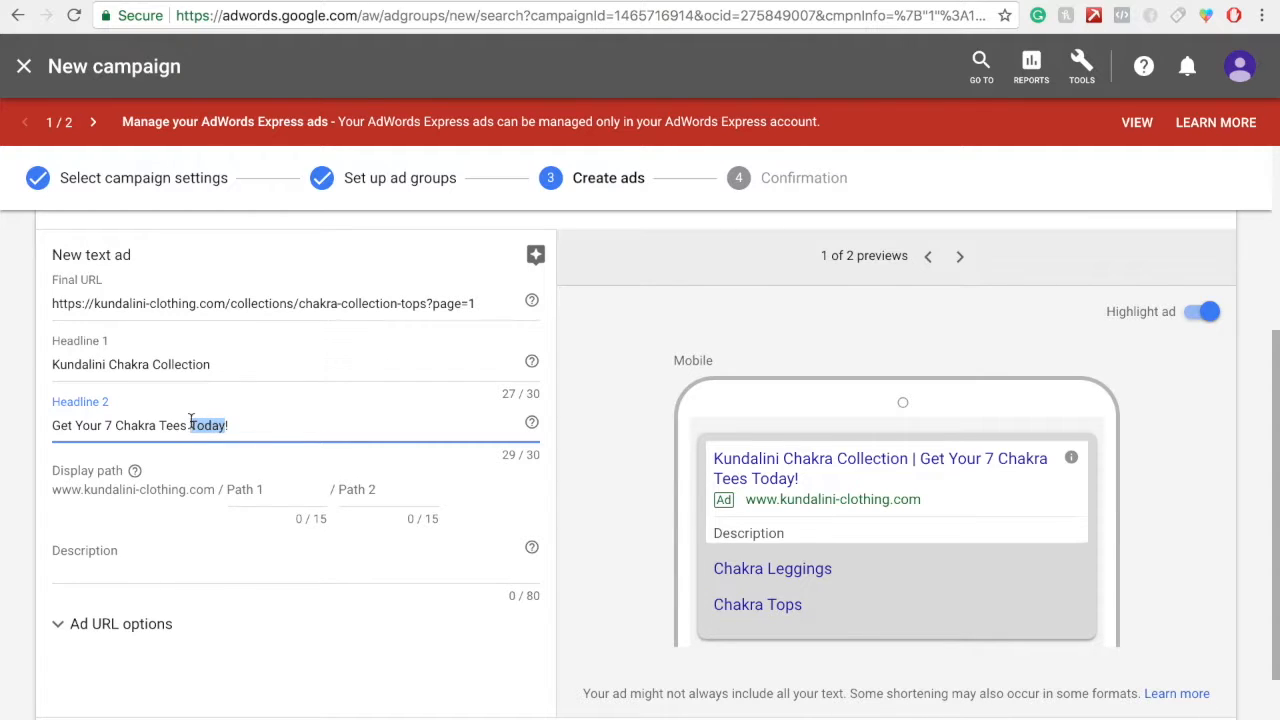
pyautogui.click(208, 485)
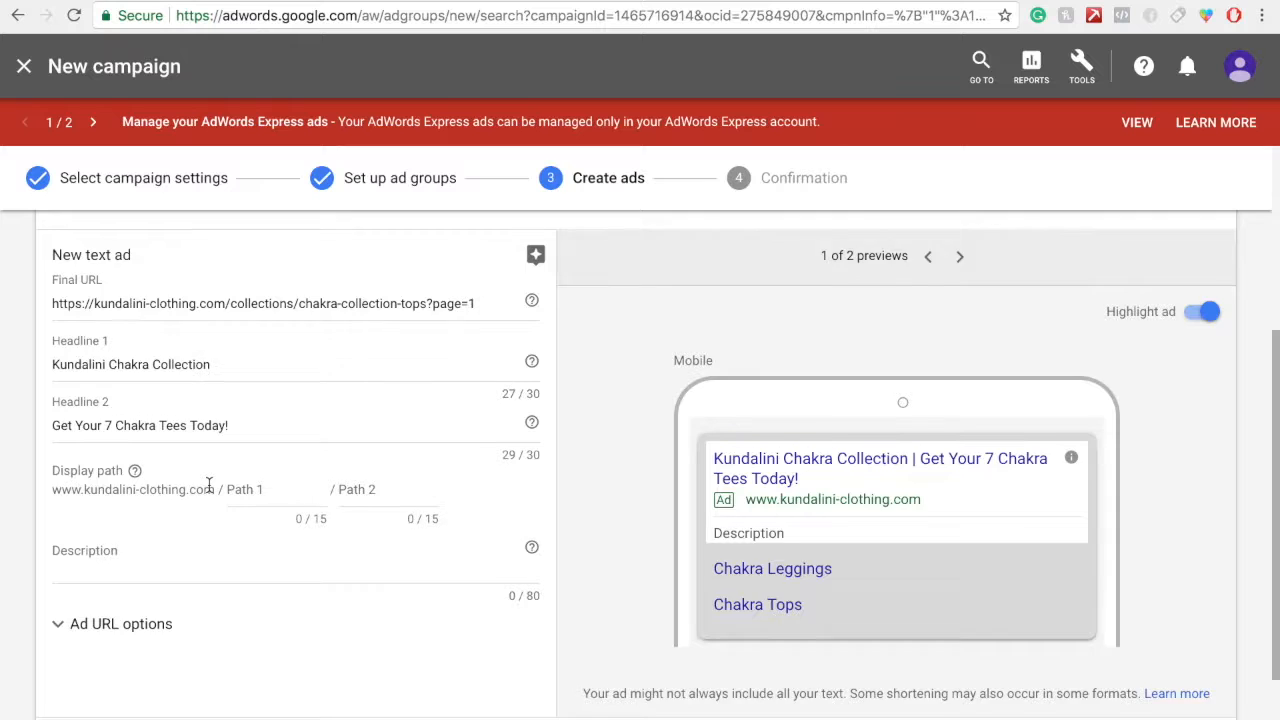
pyautogui.scroll(4, 208, 485)
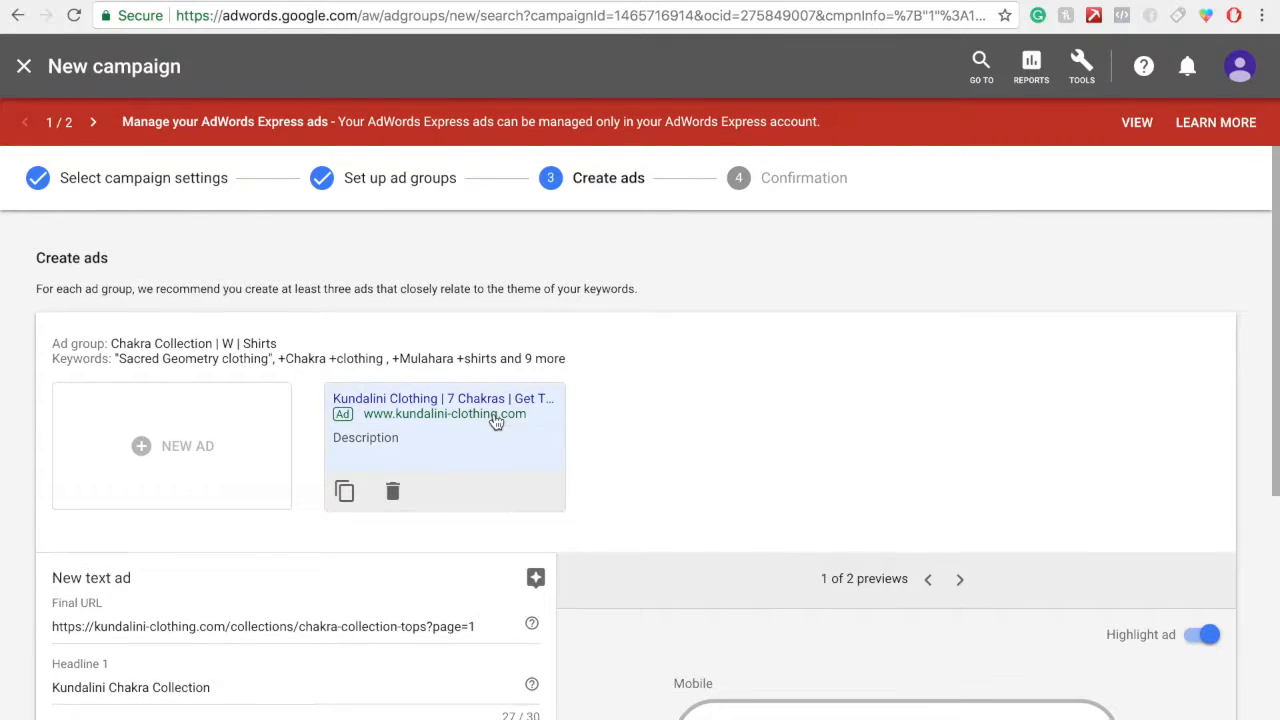
pyautogui.scroll(-4, 491, 419)
pyautogui.scroll(1, 150, 455)
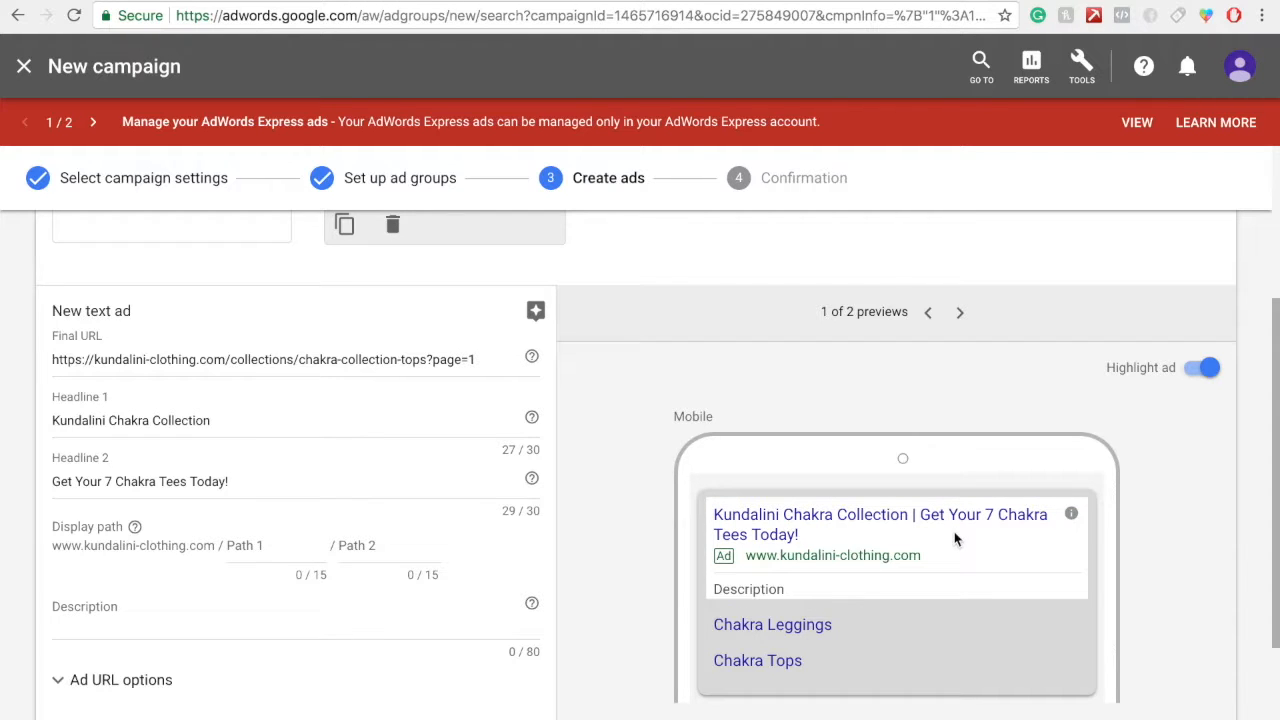
pyautogui.scroll(3, 954, 531)
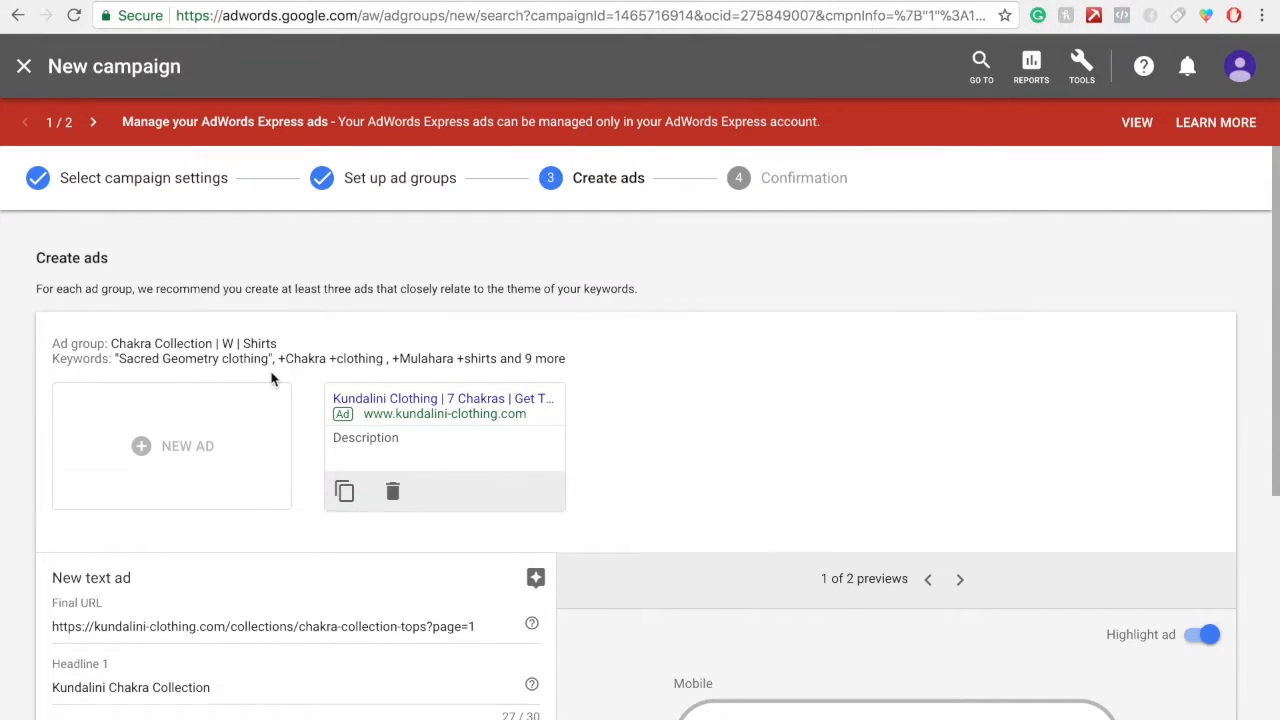
pyautogui.scroll(-5, 655, 429)
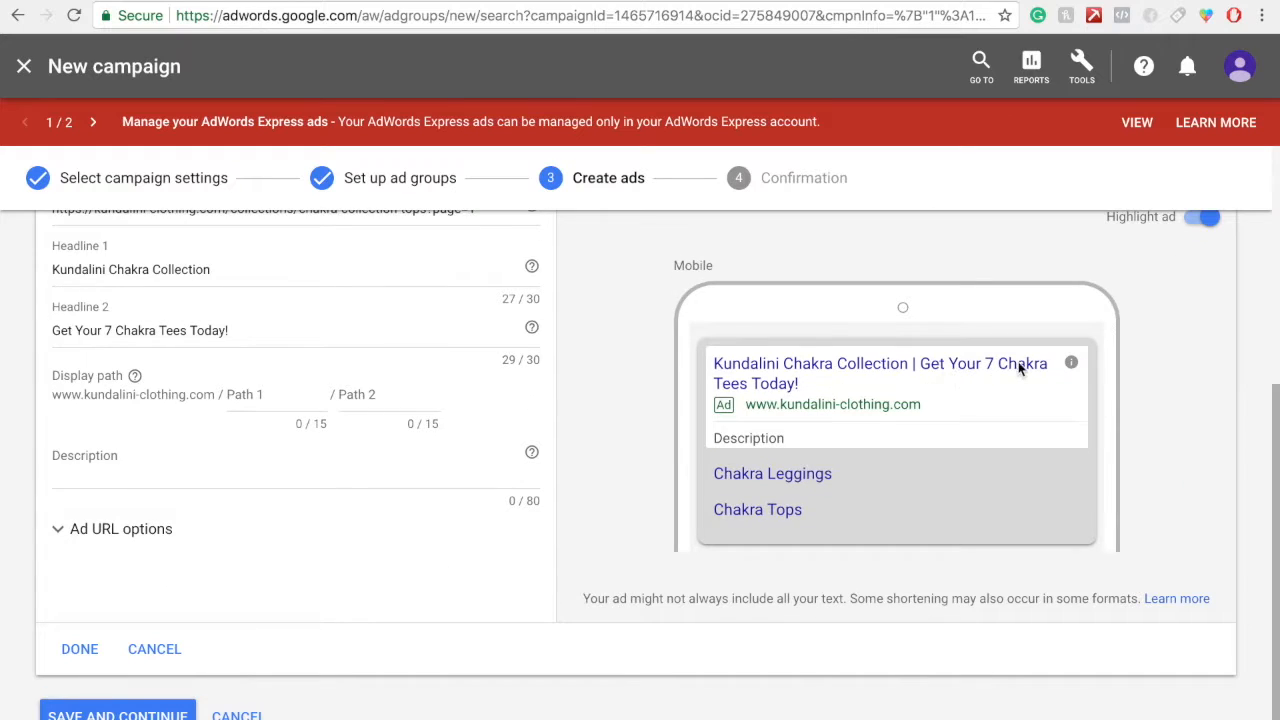
pyautogui.scroll(1, 1019, 368)
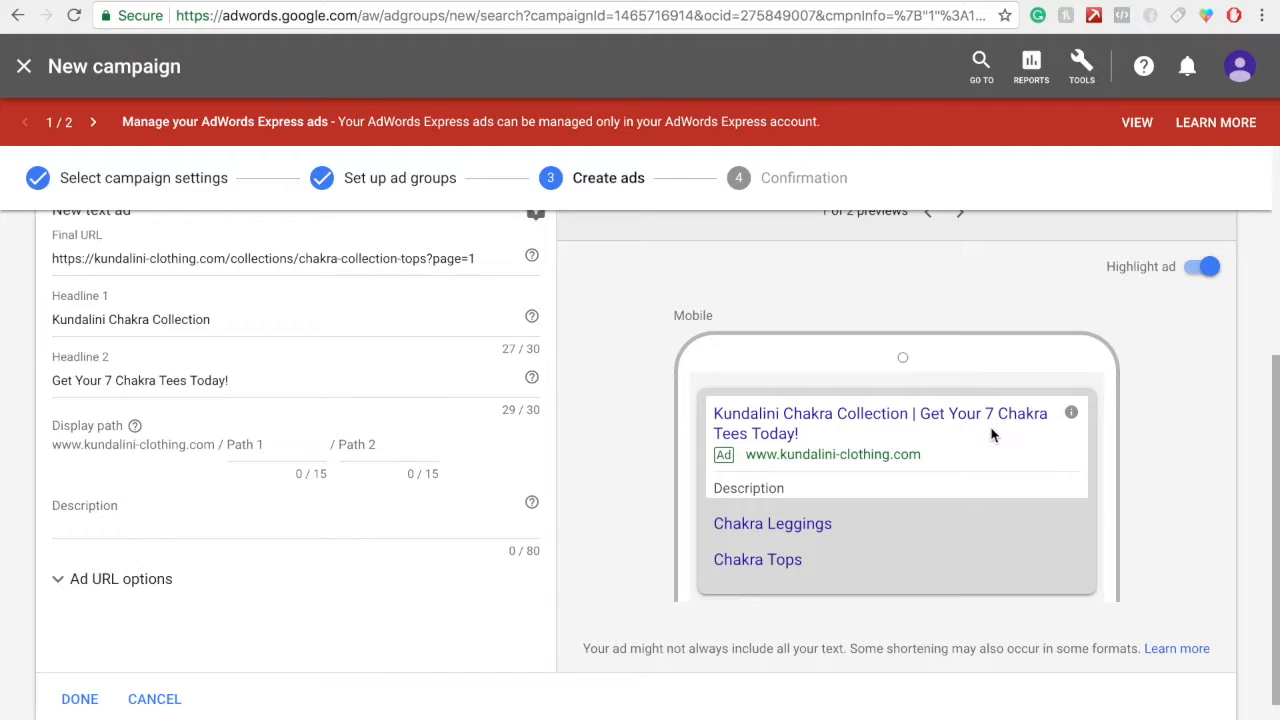
pyautogui.moveTo(940, 405); pyautogui.dragTo(1014, 451)
pyautogui.click(1015, 459)
pyautogui.scroll(2, 675, 418)
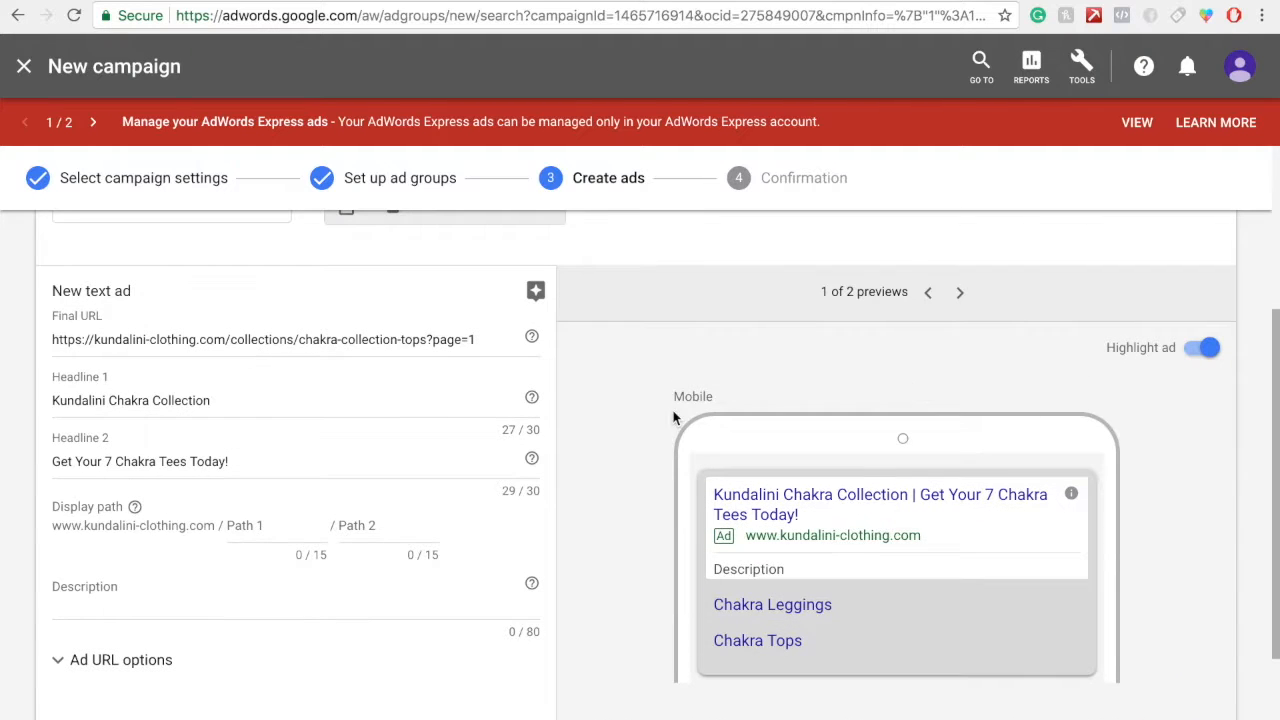
pyautogui.scroll(-1, 805, 428)
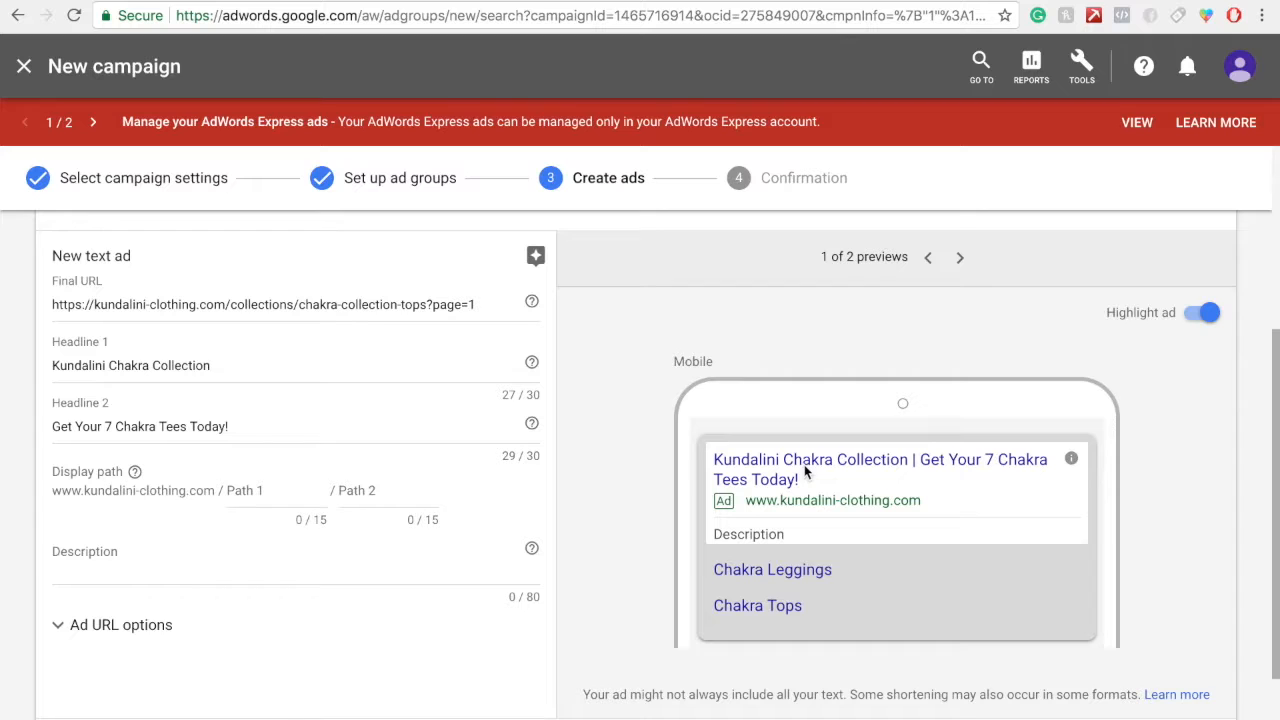
pyautogui.scroll(-1, 705, 397)
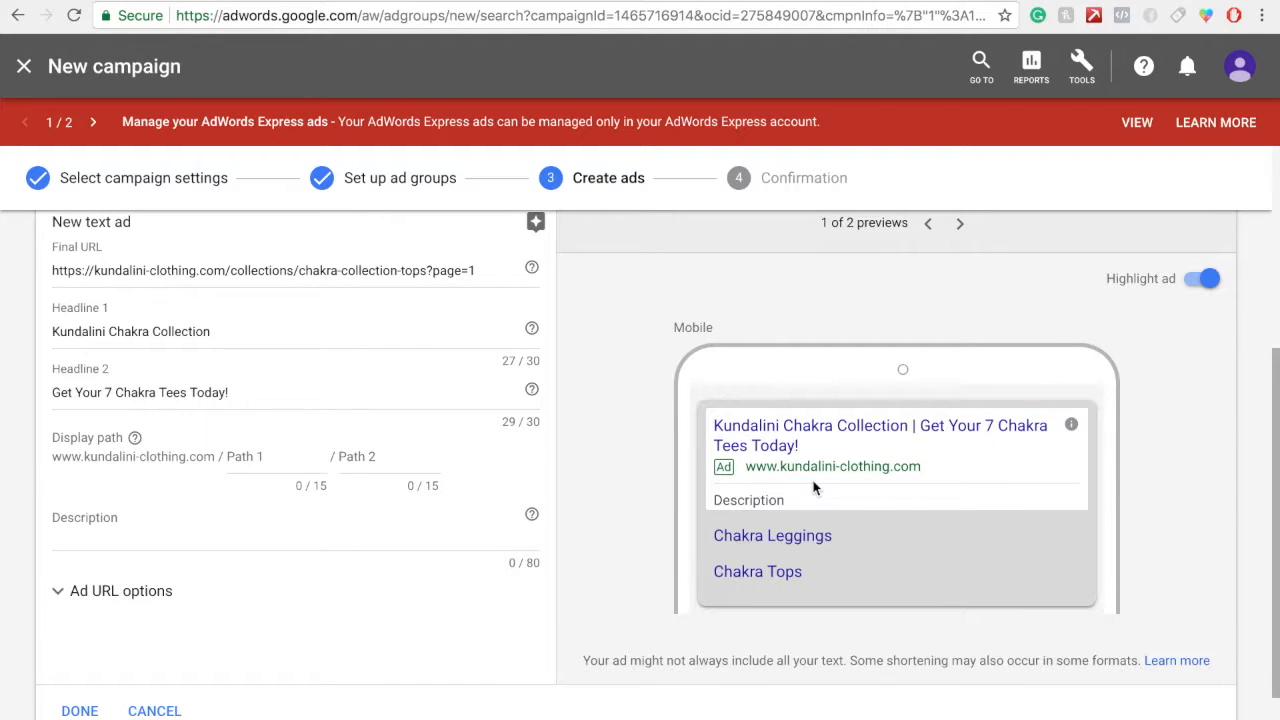
# Save the second text ad and start a third with the copied address of the store's Chakra Collection Tops page as its Final URL.
pyautogui.click(55, 708)
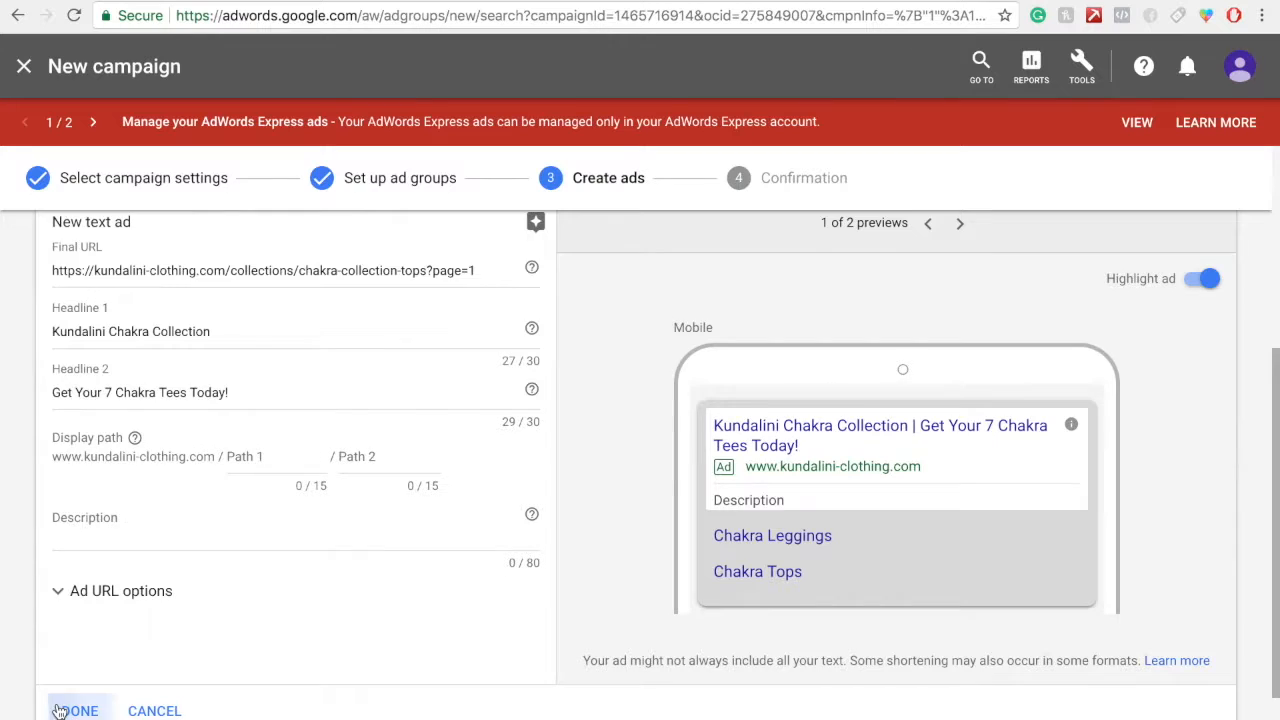
pyautogui.click(118, 443)
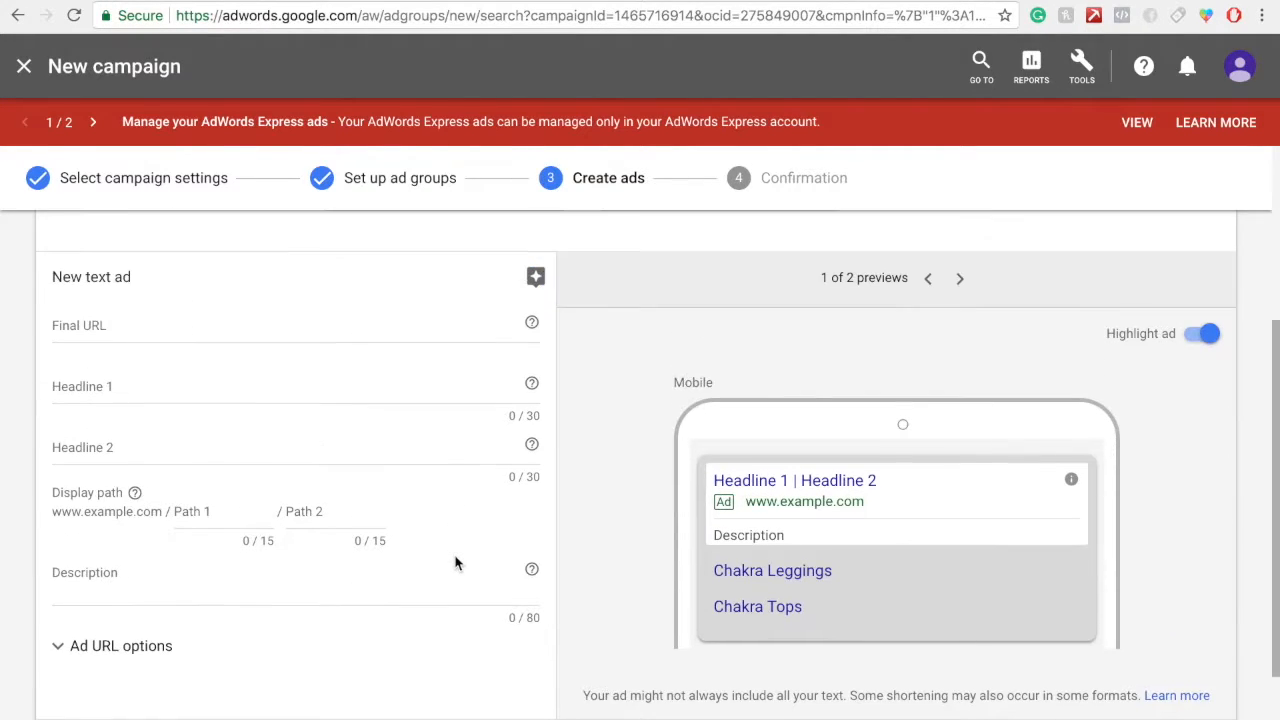
pyautogui.click(243, 330)
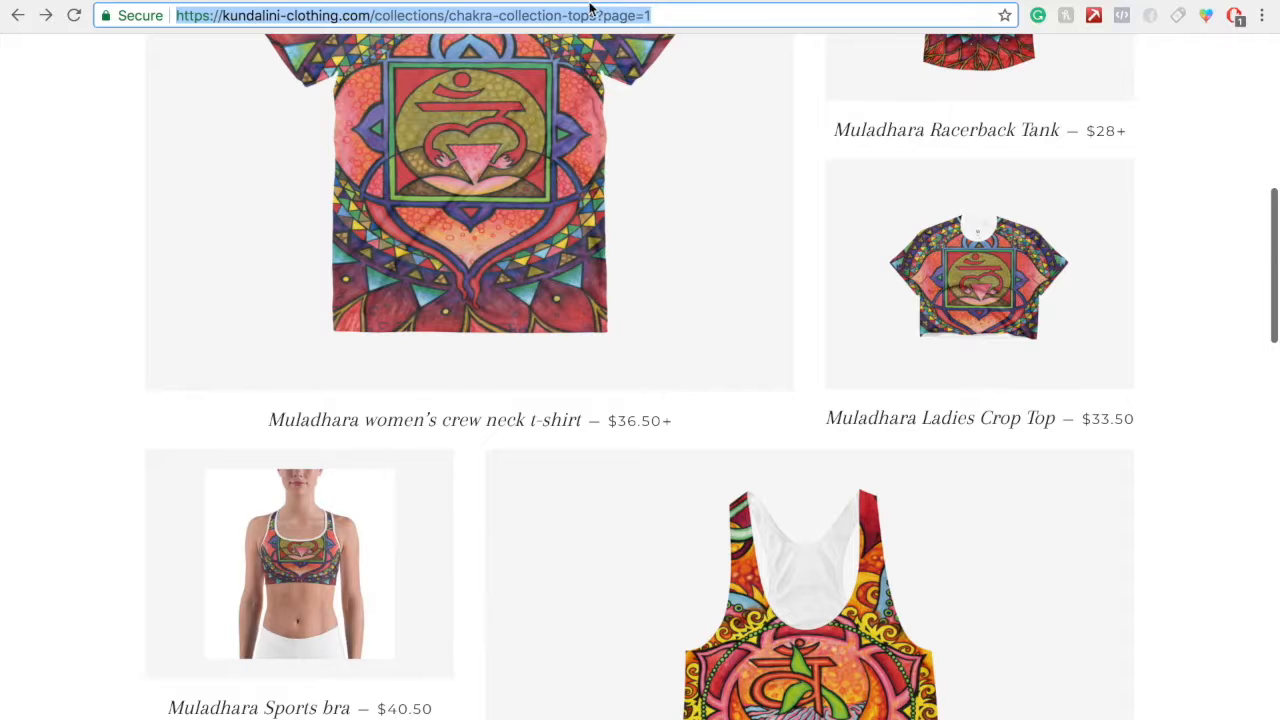
pyautogui.rightClick(586, 14)
pyautogui.click(600, 40)
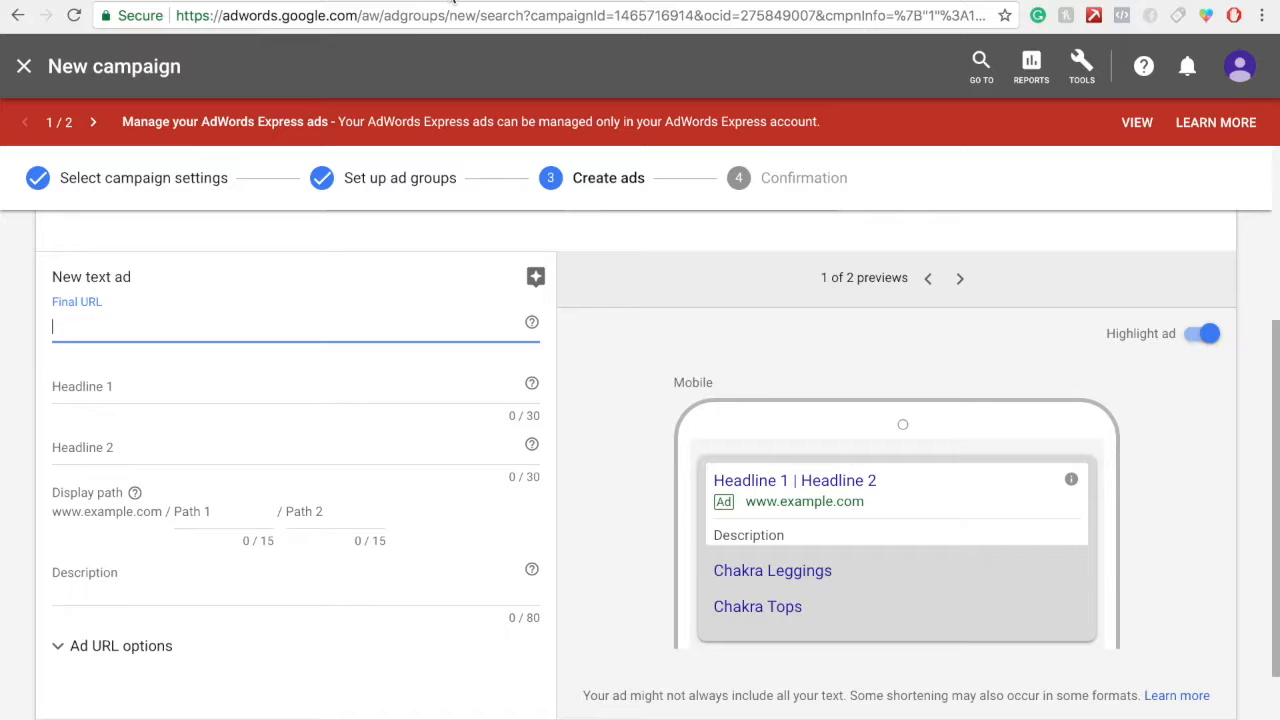
pyautogui.press('super+v')
pyautogui.click(22, 401)
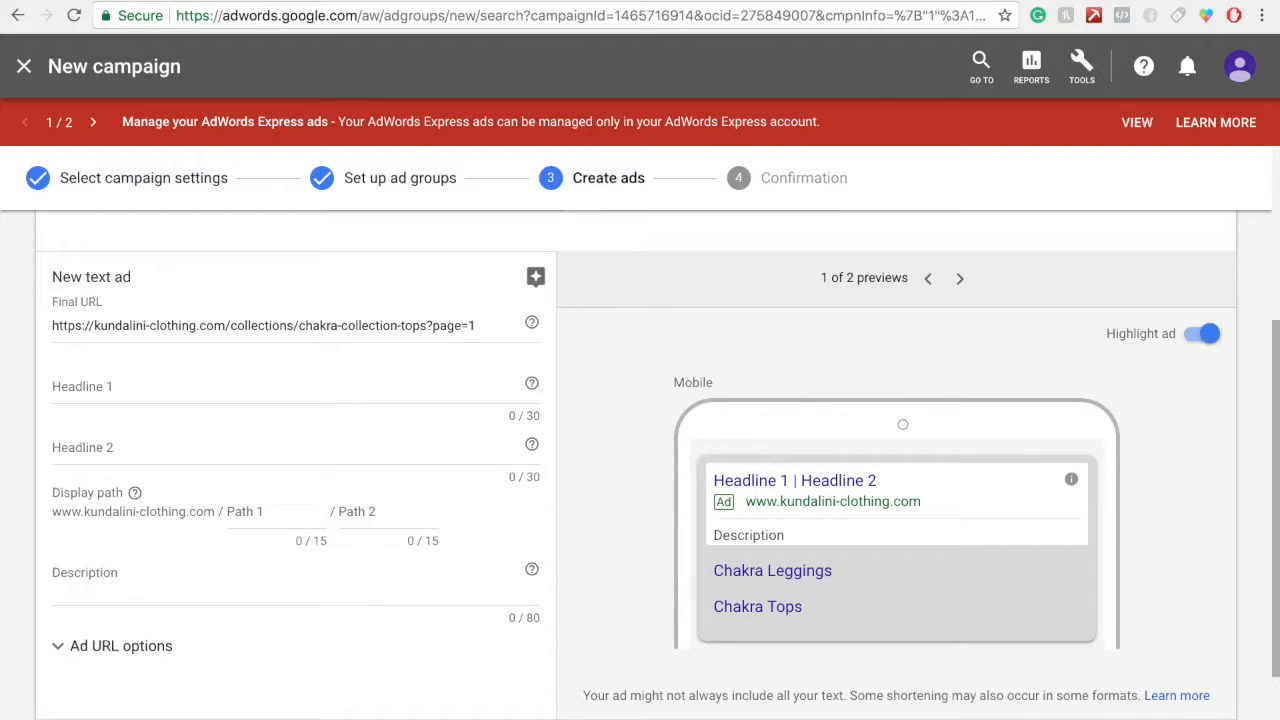
# Look through the description and products on the store's Chakra Collection Tops page.
pyautogui.click(562, 2)
pyautogui.scroll(7, 706, 452)
pyautogui.scroll(-6, 708, 452)
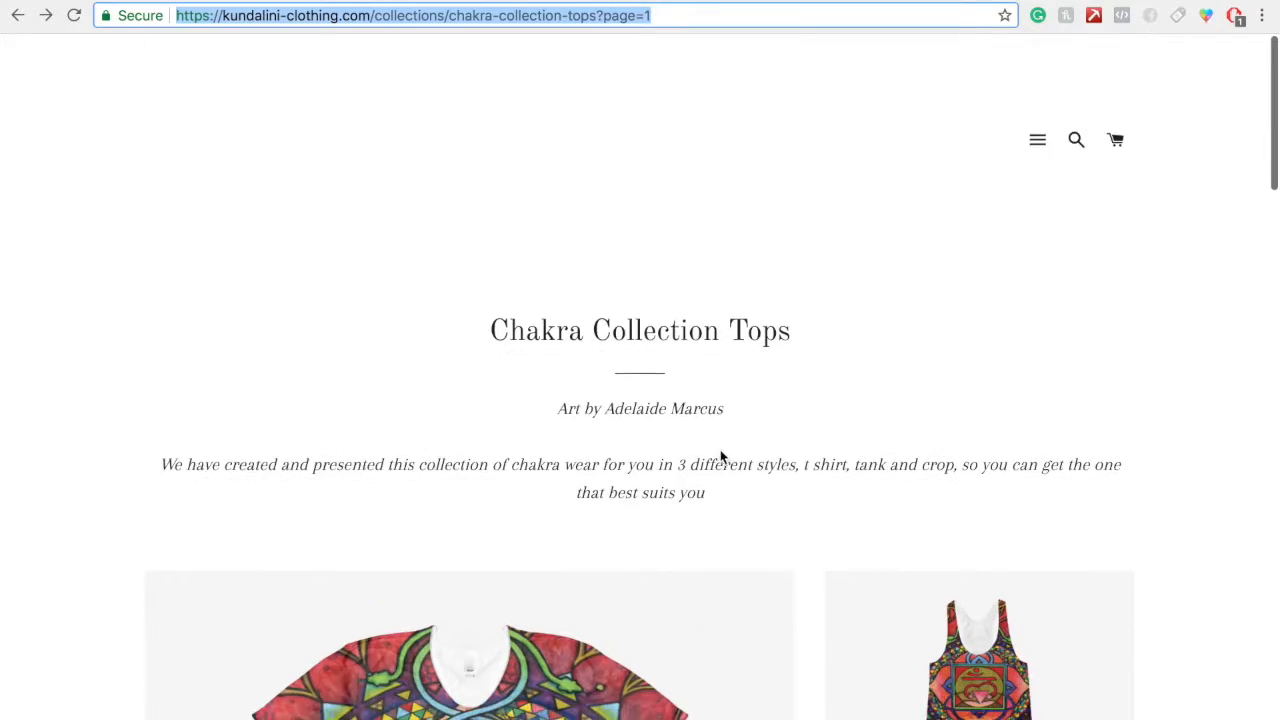
pyautogui.scroll(-15, 791, 503)
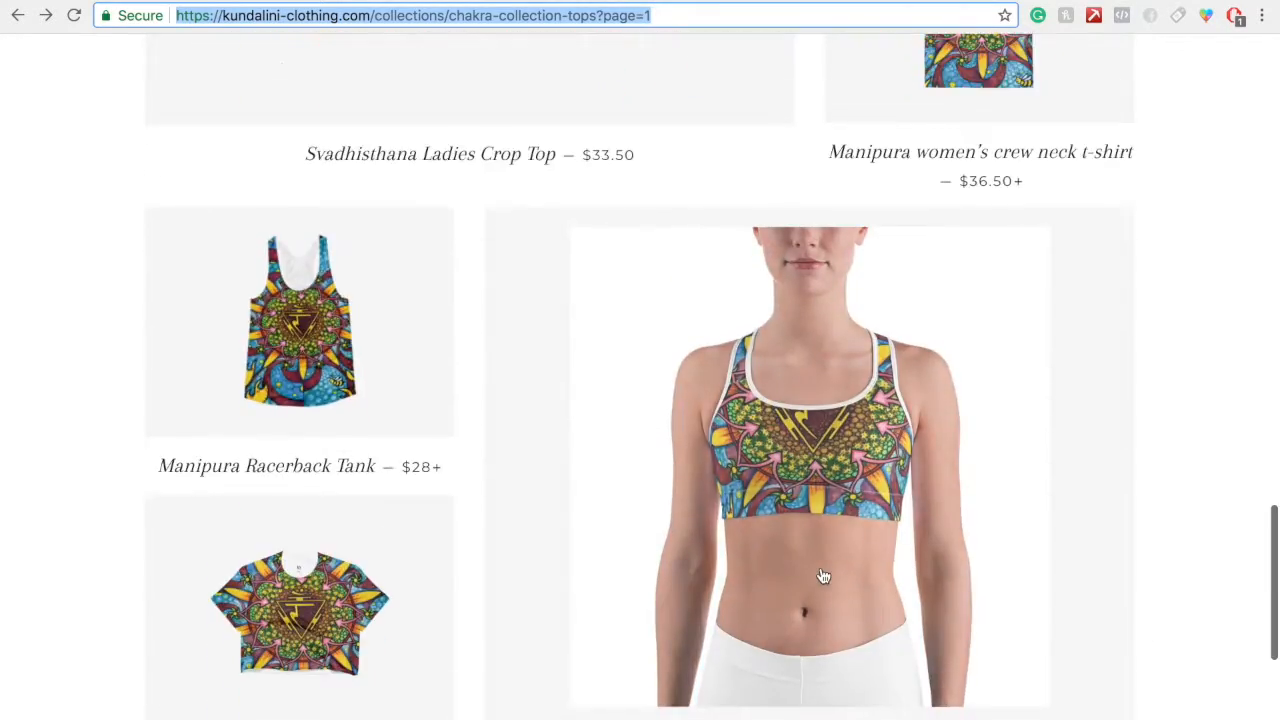
pyautogui.scroll(15, 822, 575)
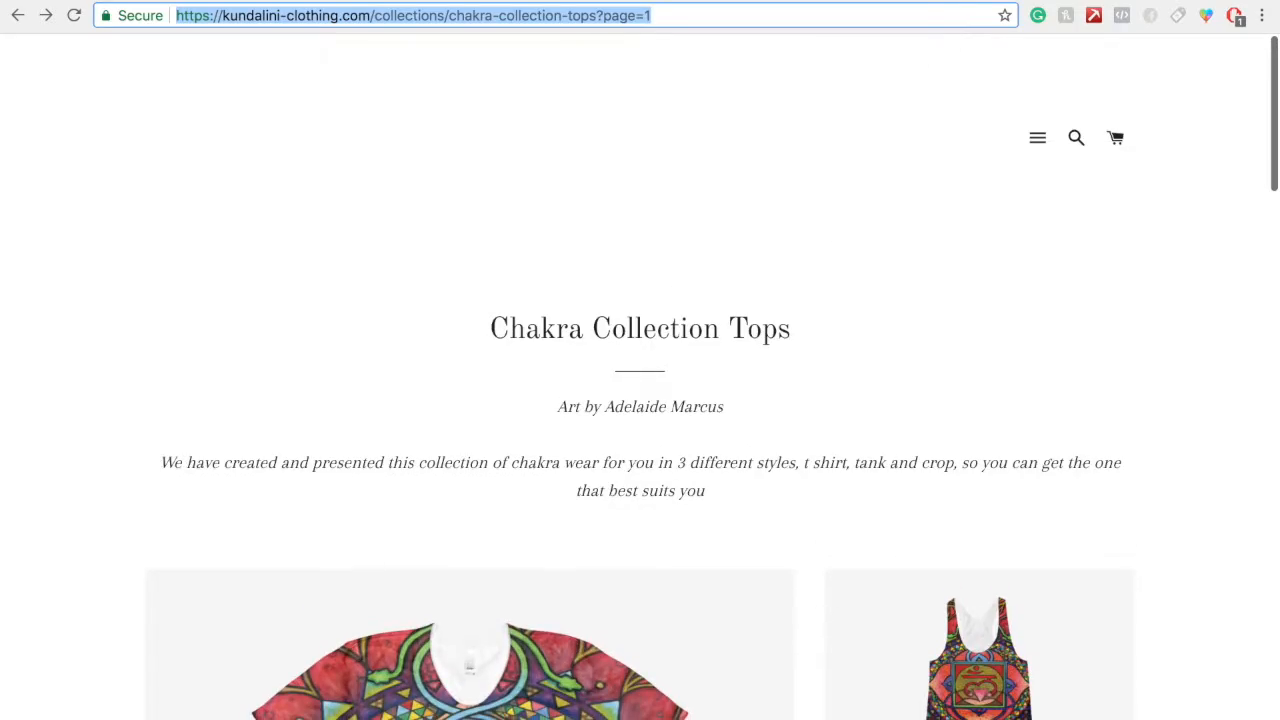
# Search Google for "credit repair" in a new browser tab and examine the headlines and descriptions of the ads in the results.
pyautogui.hotkey('ctrl', 't')
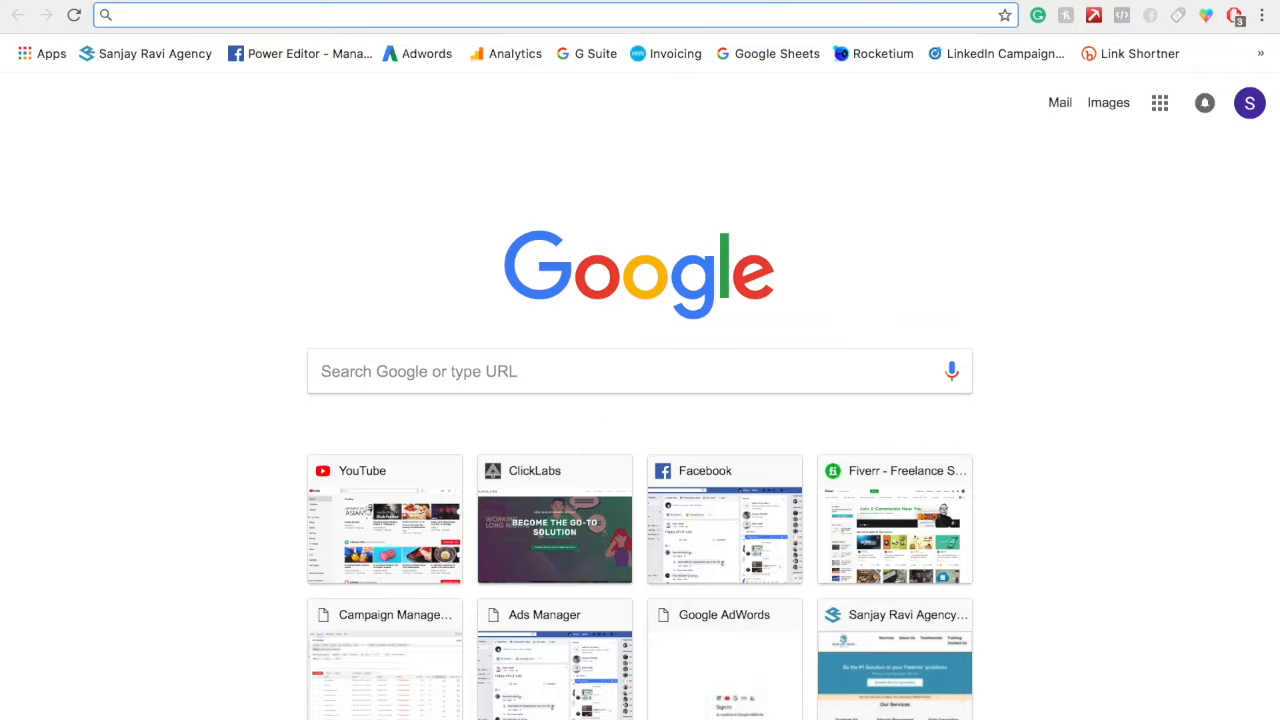
pyautogui.write('cre')
pyautogui.press('Return')
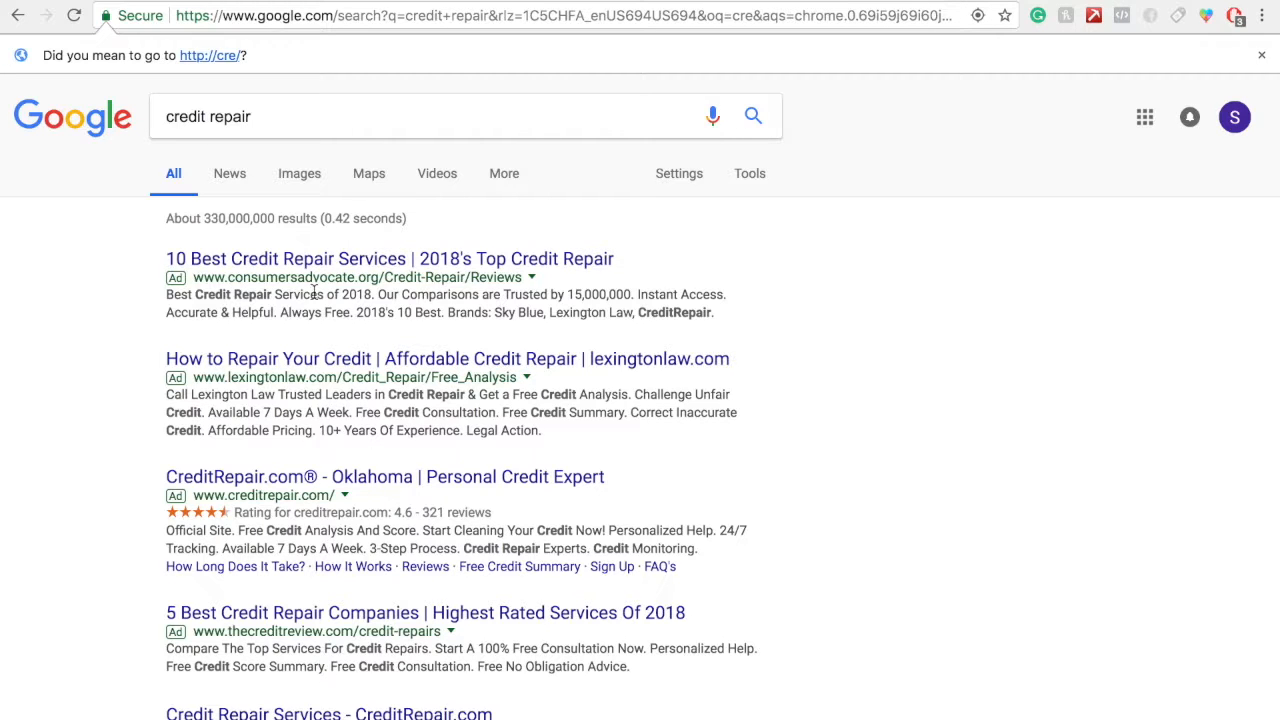
pyautogui.scroll(-1, 345, 360)
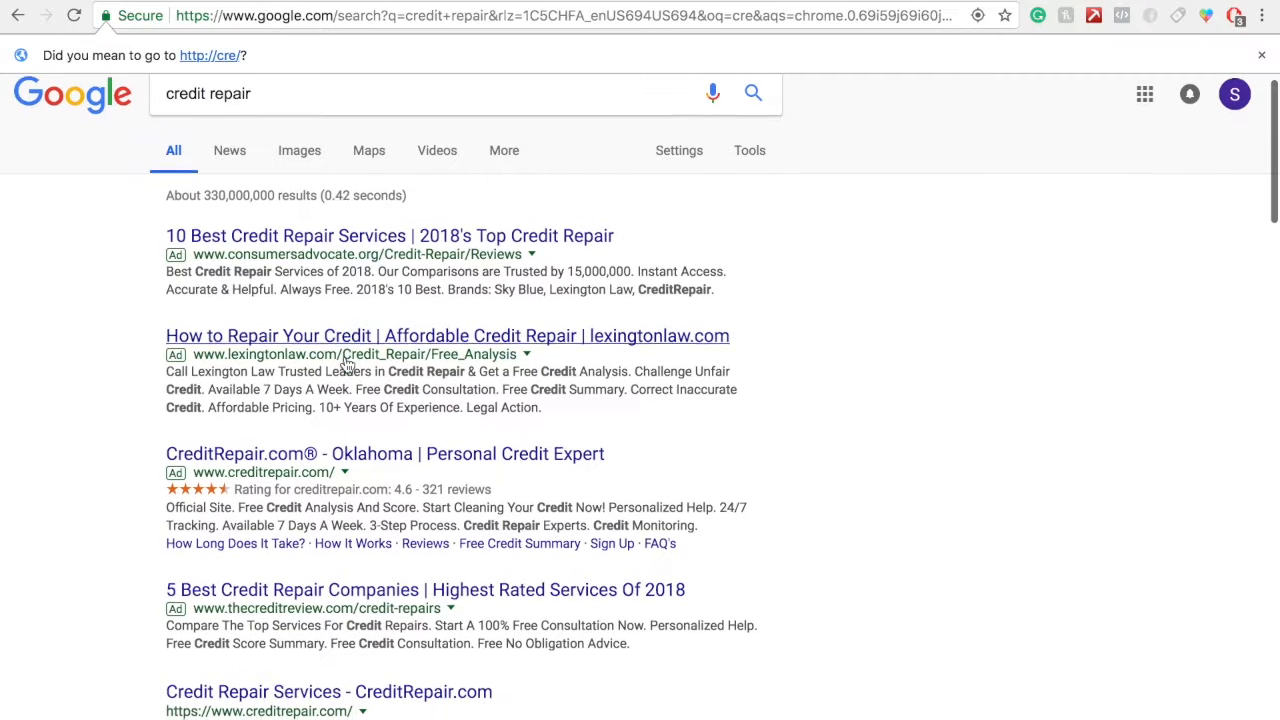
pyautogui.scroll(-3, 345, 360)
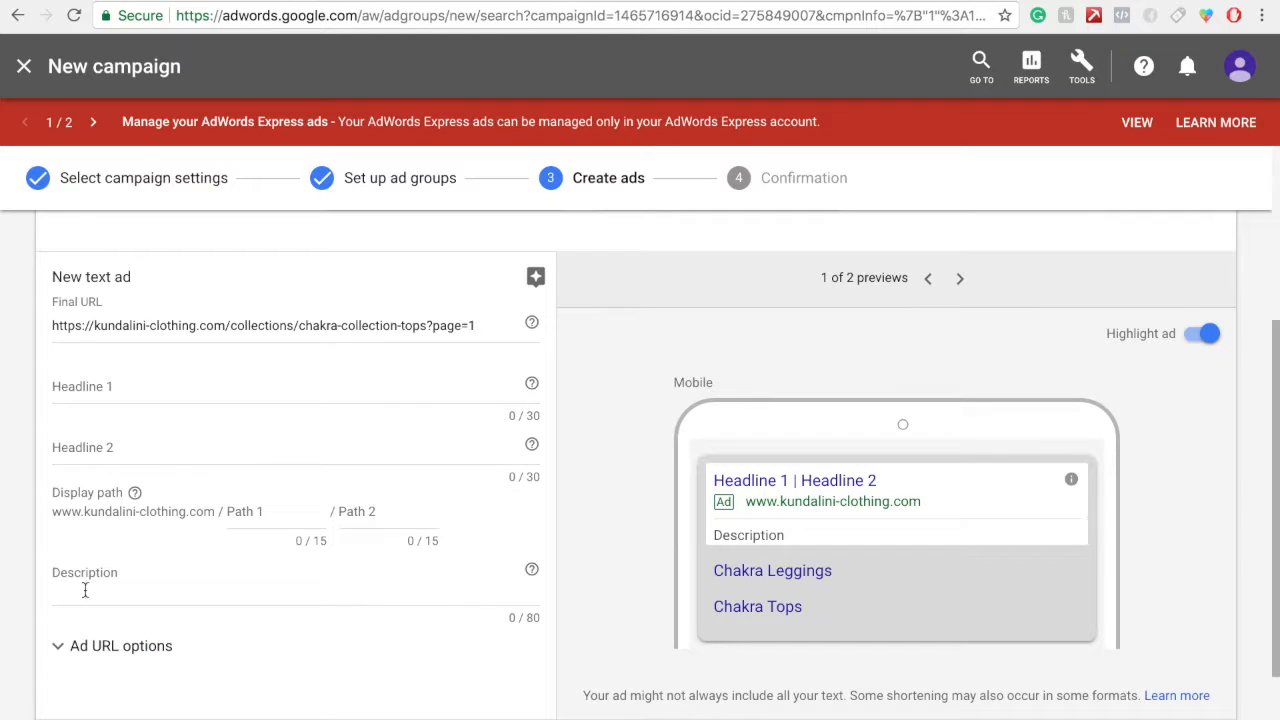
# Enter "Chakra Inspired Clothing" as Headline 1 of the third text ad.
pyautogui.click(63, 398)
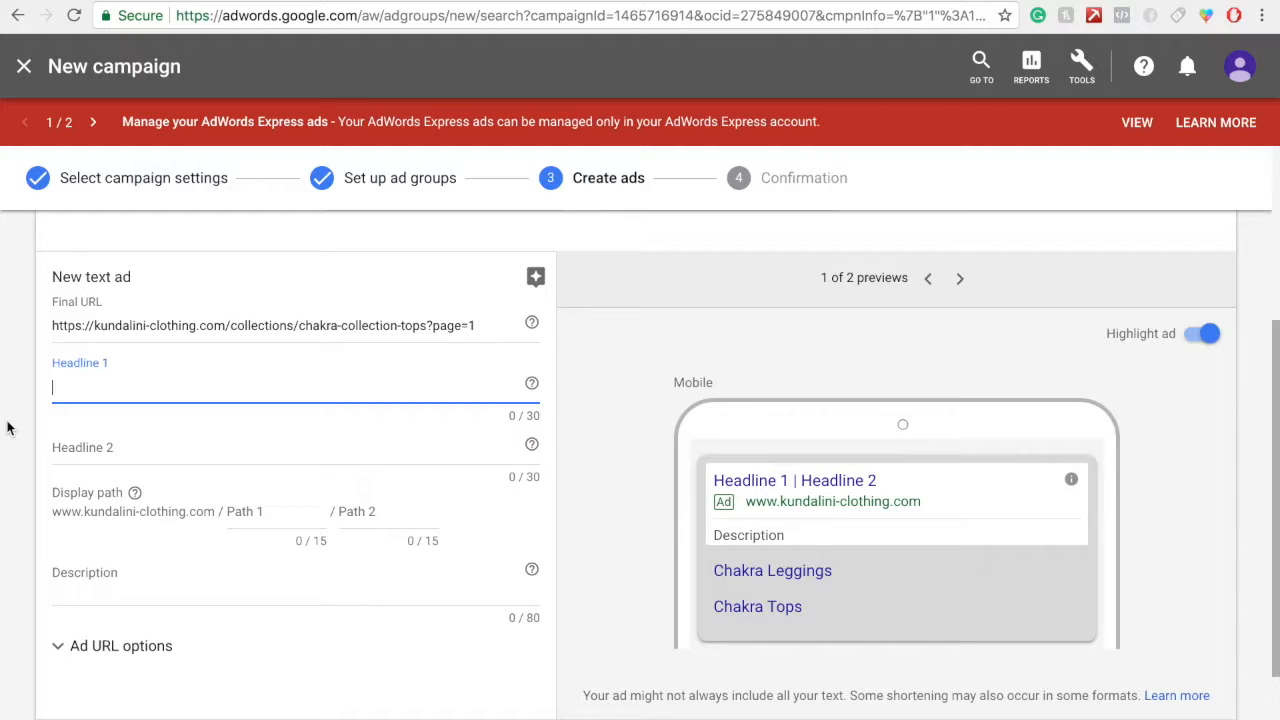
pyautogui.write('Chak')
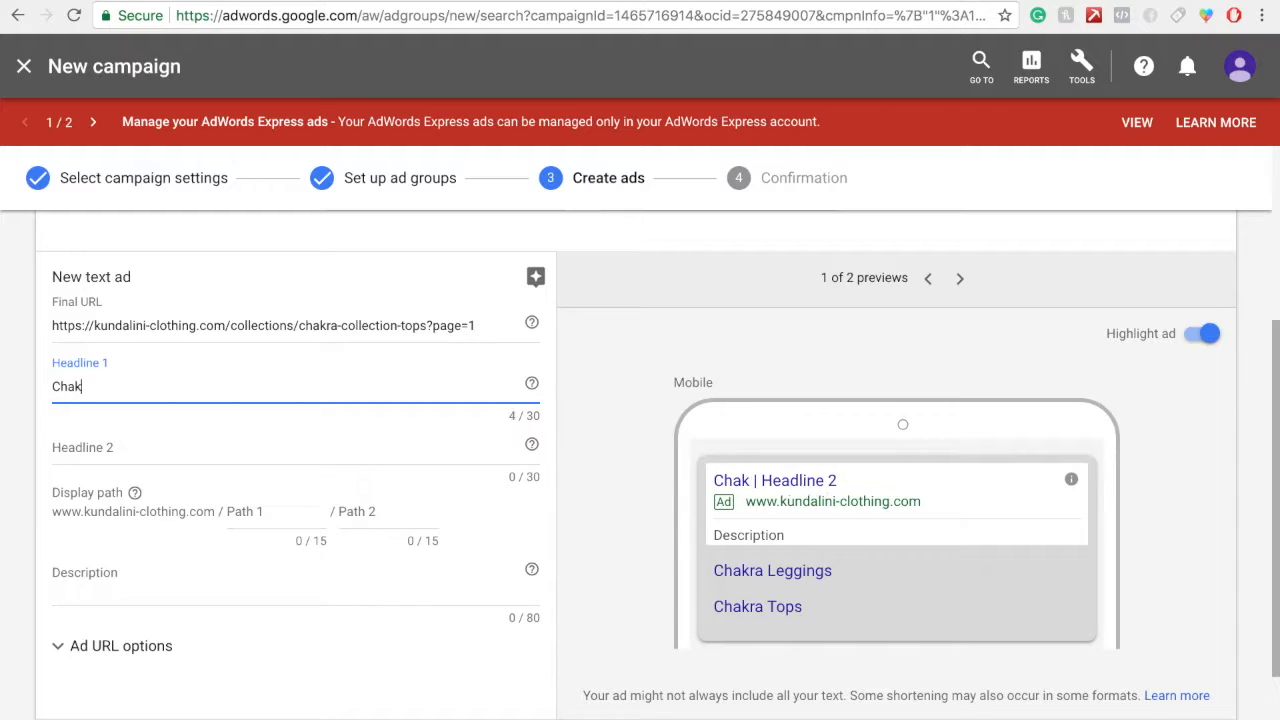
pyautogui.write('ra Inspire')
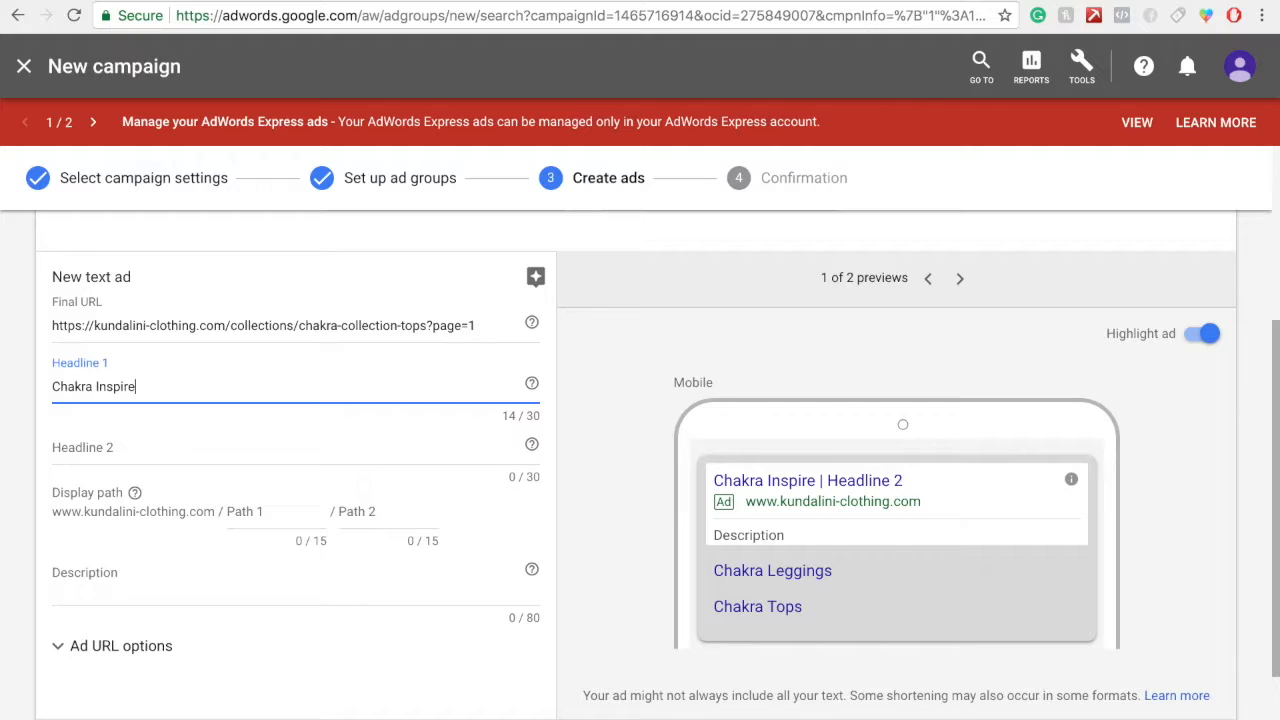
pyautogui.write('d  Clothing')
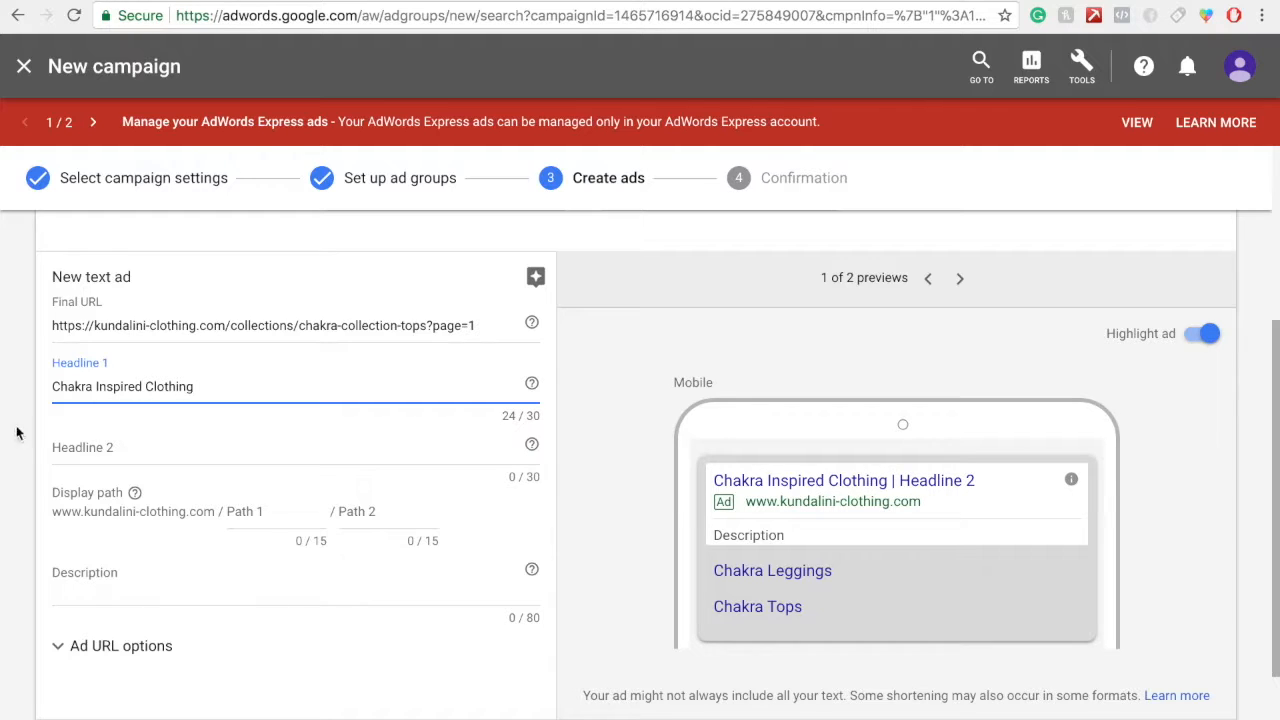
# Begin Headline 2 of the third ad with the words "7 Chakras in".
pyautogui.click(80, 450)
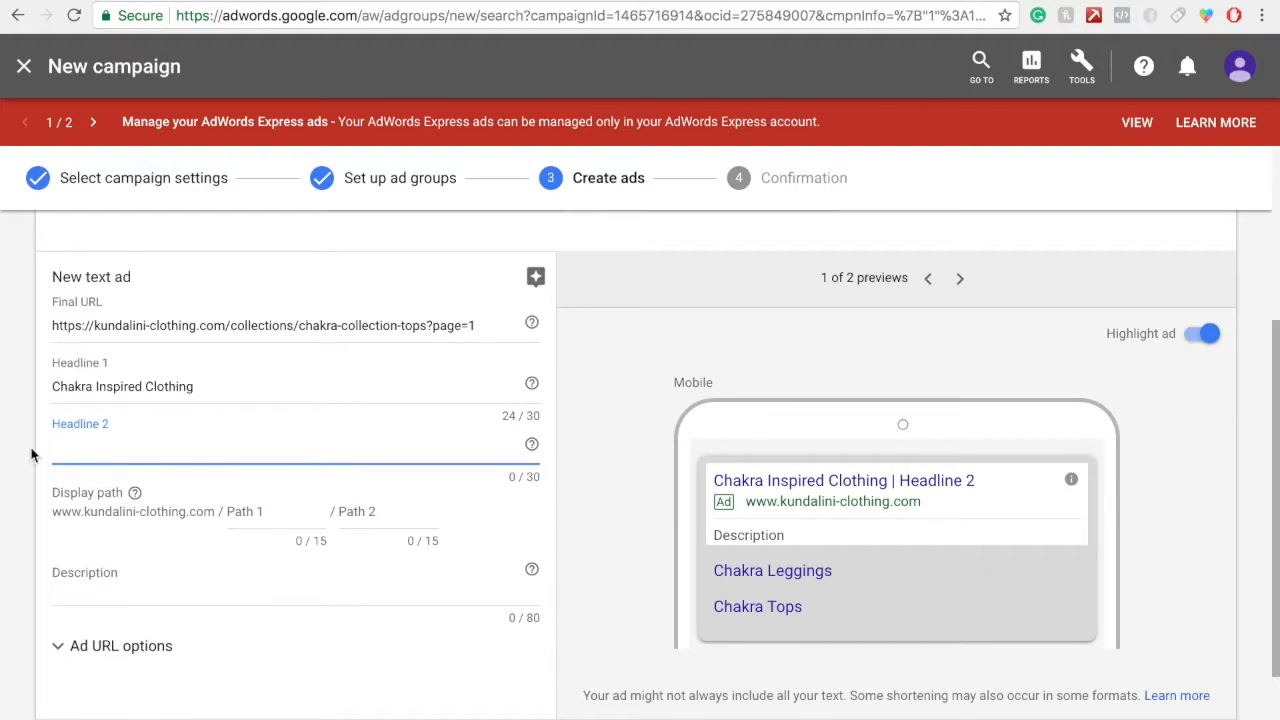
pyautogui.write('A')
pyautogui.press('BackSpace')
pyautogui.write('7 Chakra')
pyautogui.press('BackSpace')
pyautogui.press('BackSpace')
pyautogui.press('BackSpace')
pyautogui.write('kras in')
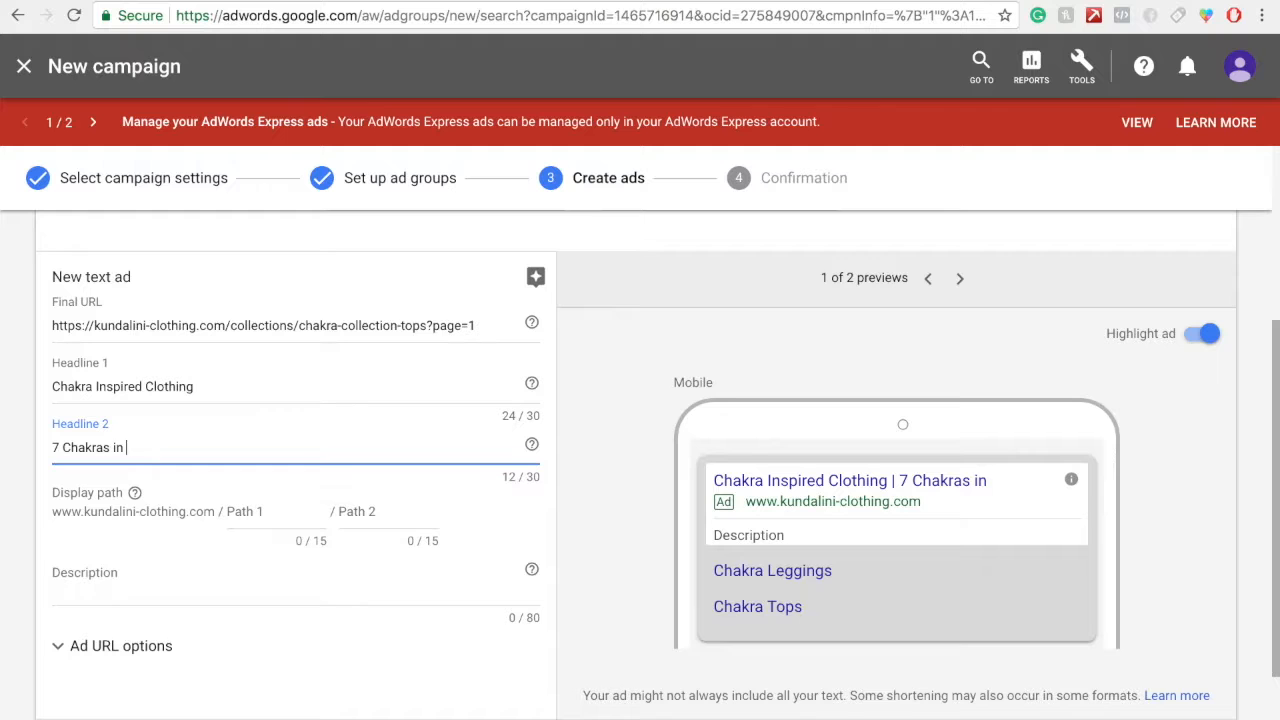
# Check the garment types on the store's Chakra Collection Tops page, try ending Headline 2 with "tees, crops, and tanks", and remove those words.
pyautogui.click(622, 1)
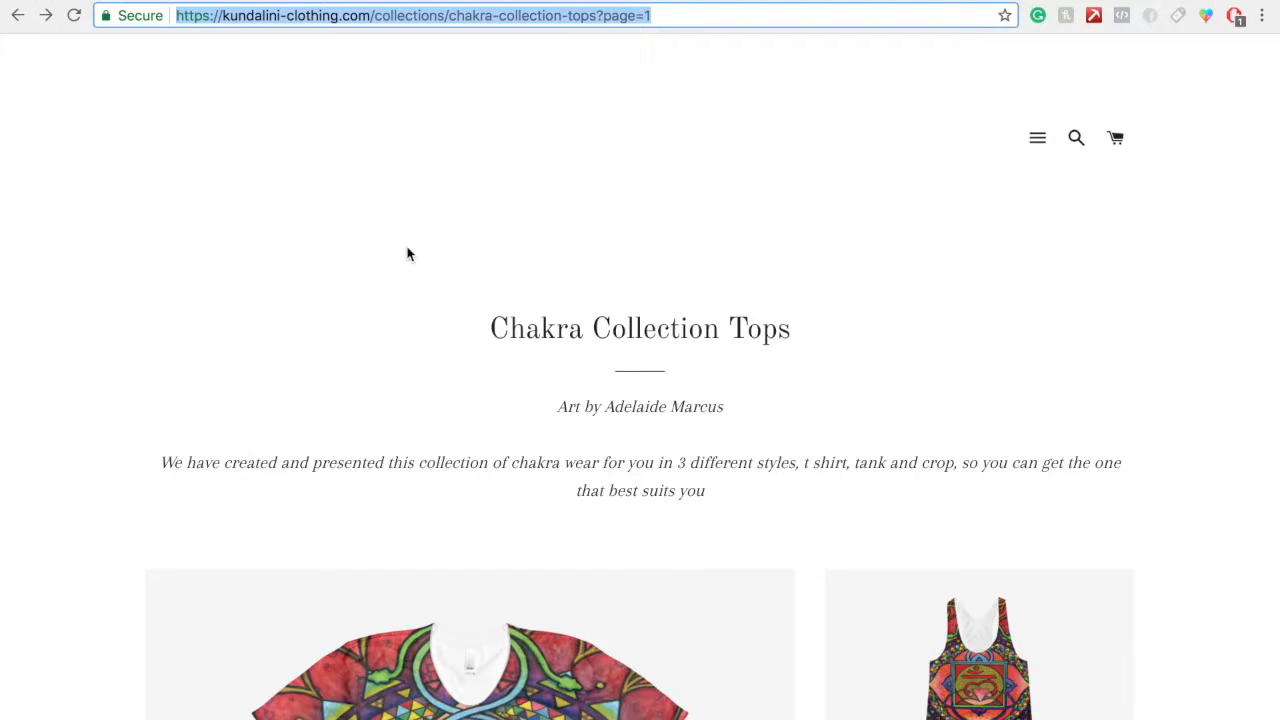
pyautogui.scroll(-5, 407, 254)
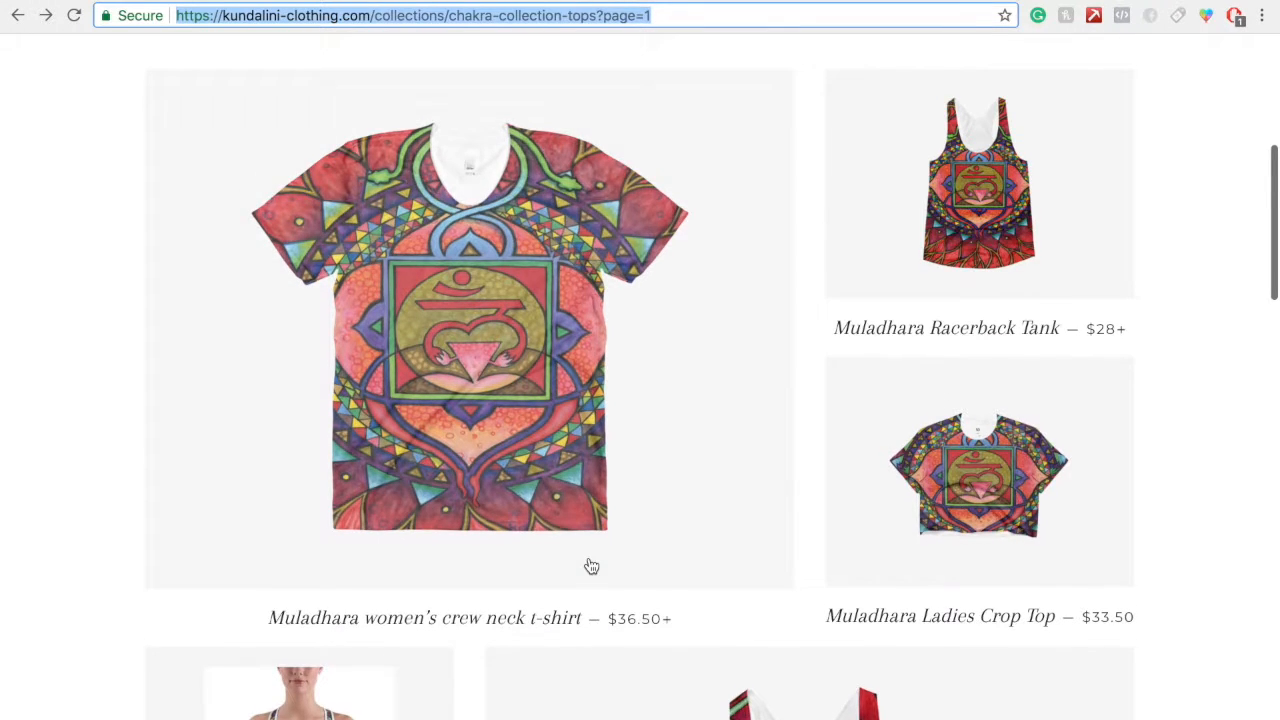
pyautogui.scroll(-3, 591, 566)
pyautogui.click(420, 1)
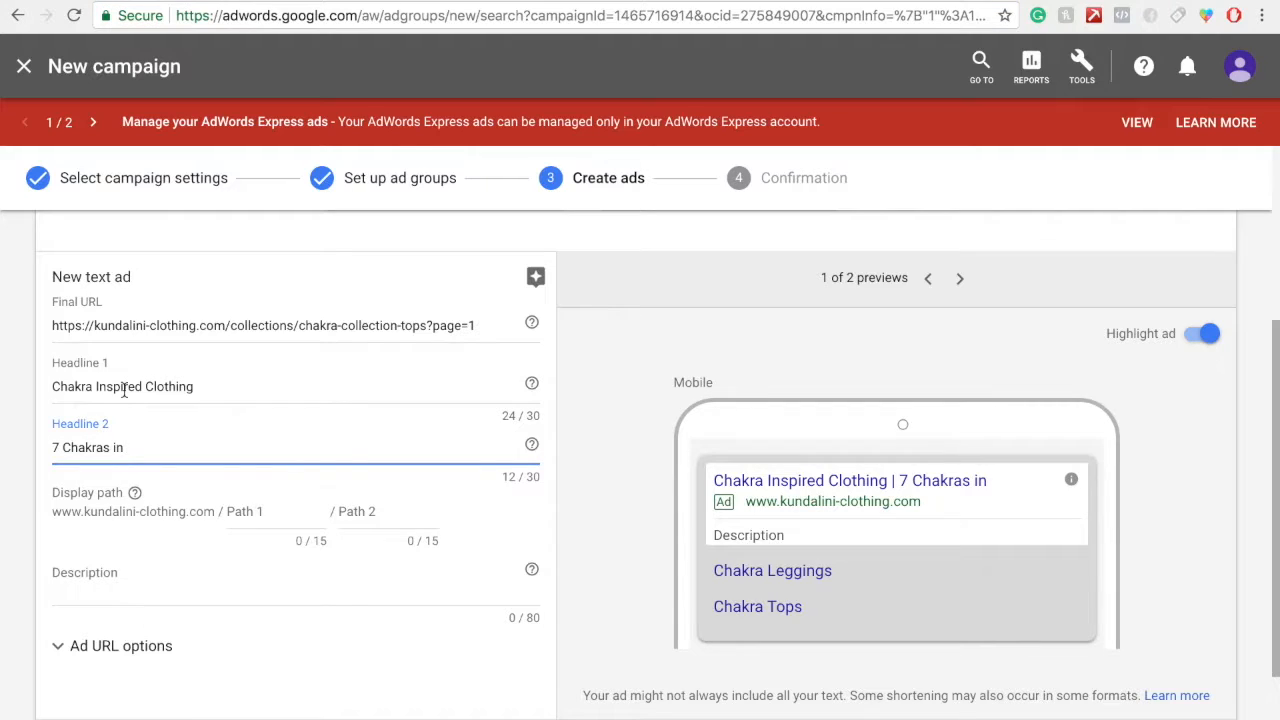
pyautogui.write('tees, crops,')
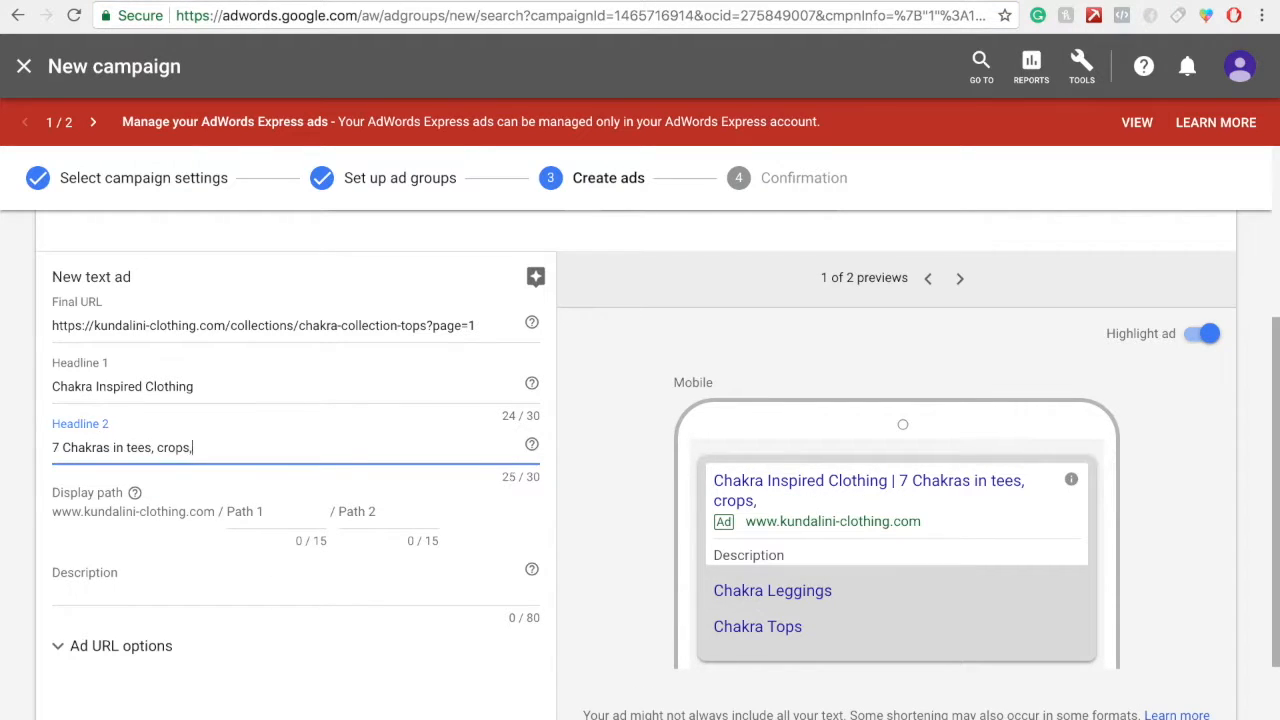
pyautogui.write(' and tanks')
pyautogui.press('BackSpace')
pyautogui.press('BackSpace')
pyautogui.press('BackSpace')
pyautogui.press('BackSpace')
pyautogui.press('BackSpace')
pyautogui.press('BackSpace')
pyautogui.press('BackSpace')
pyautogui.press('BackSpace')
pyautogui.press('BackSpace')
pyautogui.press('BackSpace')
pyautogui.press('BackSpace')
pyautogui.press('BackSpace')
pyautogui.press('BackSpace')
pyautogui.press('BackSpace')
pyautogui.press('BackSpace')
pyautogui.press('BackSpace')
pyautogui.press('BackSpace')
pyautogui.press('BackSpace')
pyautogui.press('BackSpace')
pyautogui.press('BackSpace')
pyautogui.press('BackSpace')
pyautogui.press('BackSpace')
pyautogui.press('BackSpace')
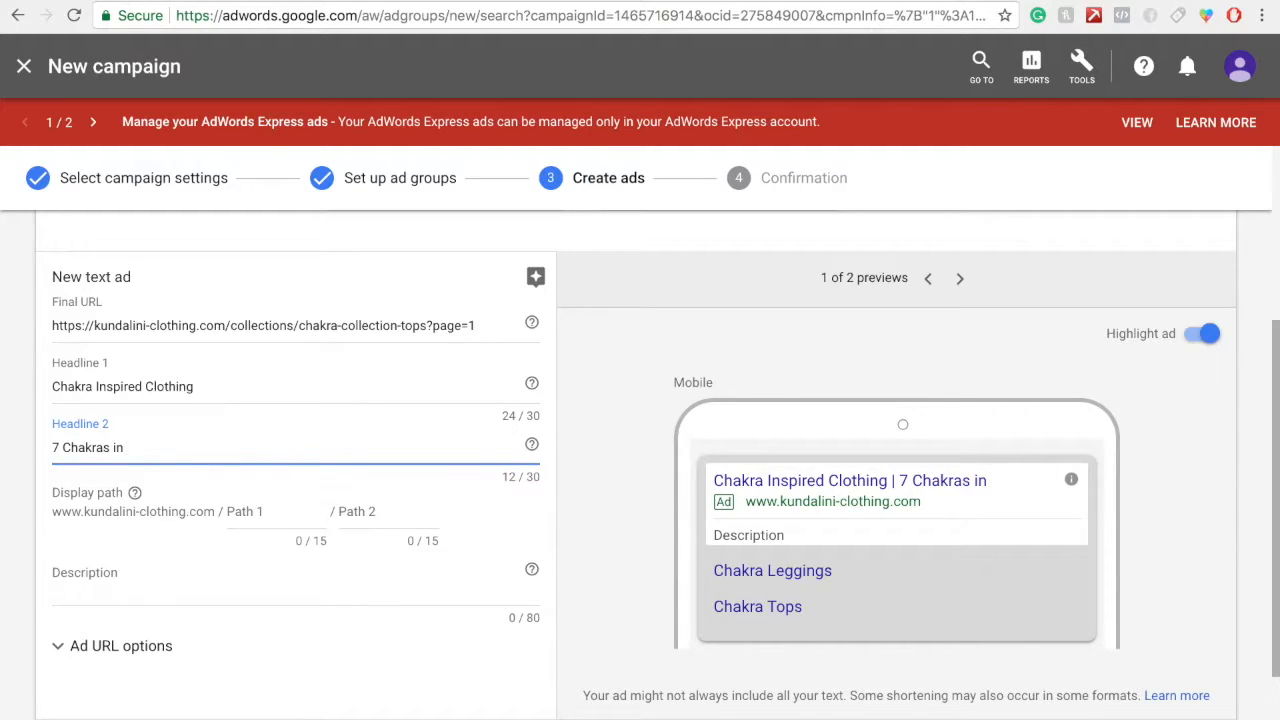
# Read the store's Chakra Collection Tops description and complete Headline 2 with "3 Different Styles".
pyautogui.click(740, 9)
pyautogui.scroll(-10, 726, 476)
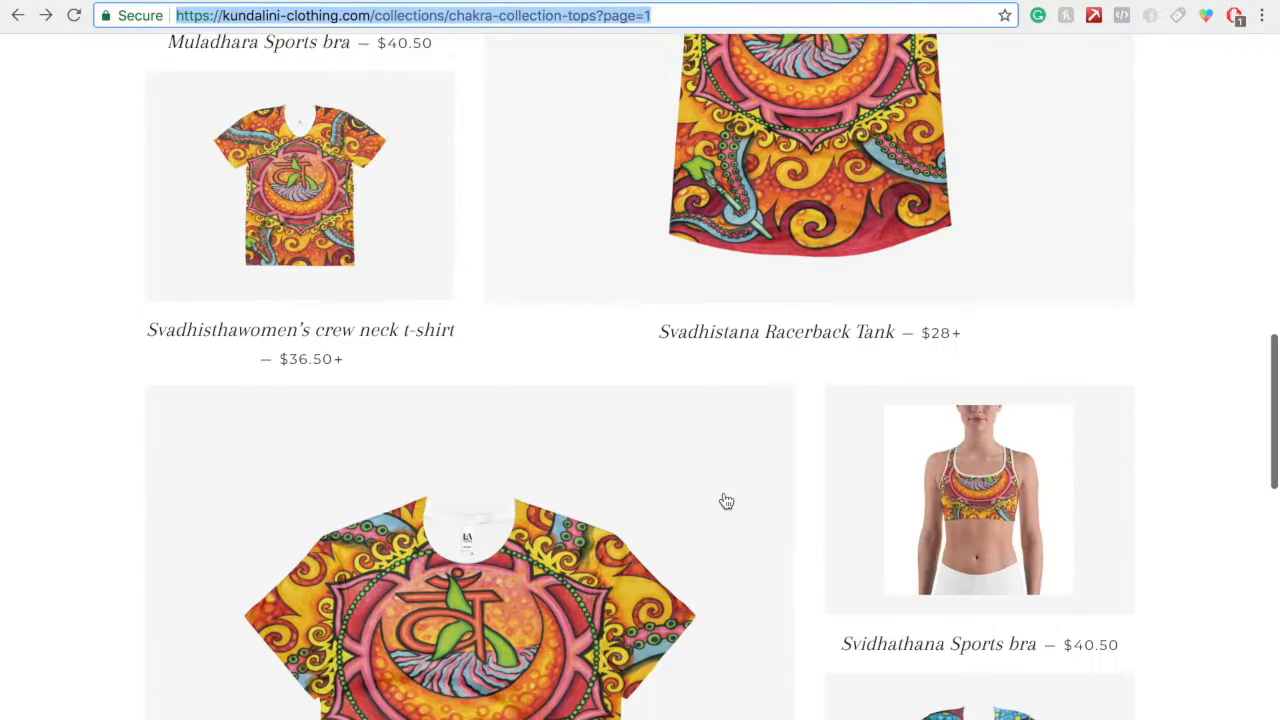
pyautogui.scroll(15, 726, 503)
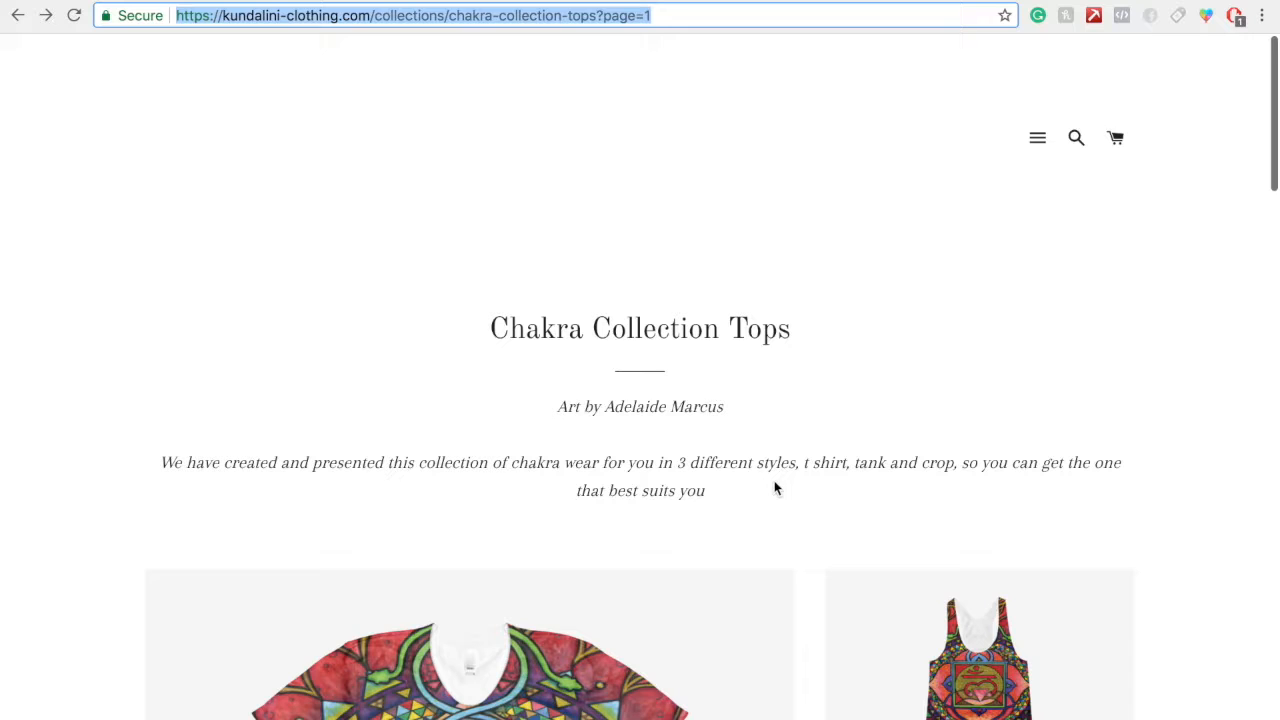
pyautogui.click(339, 9)
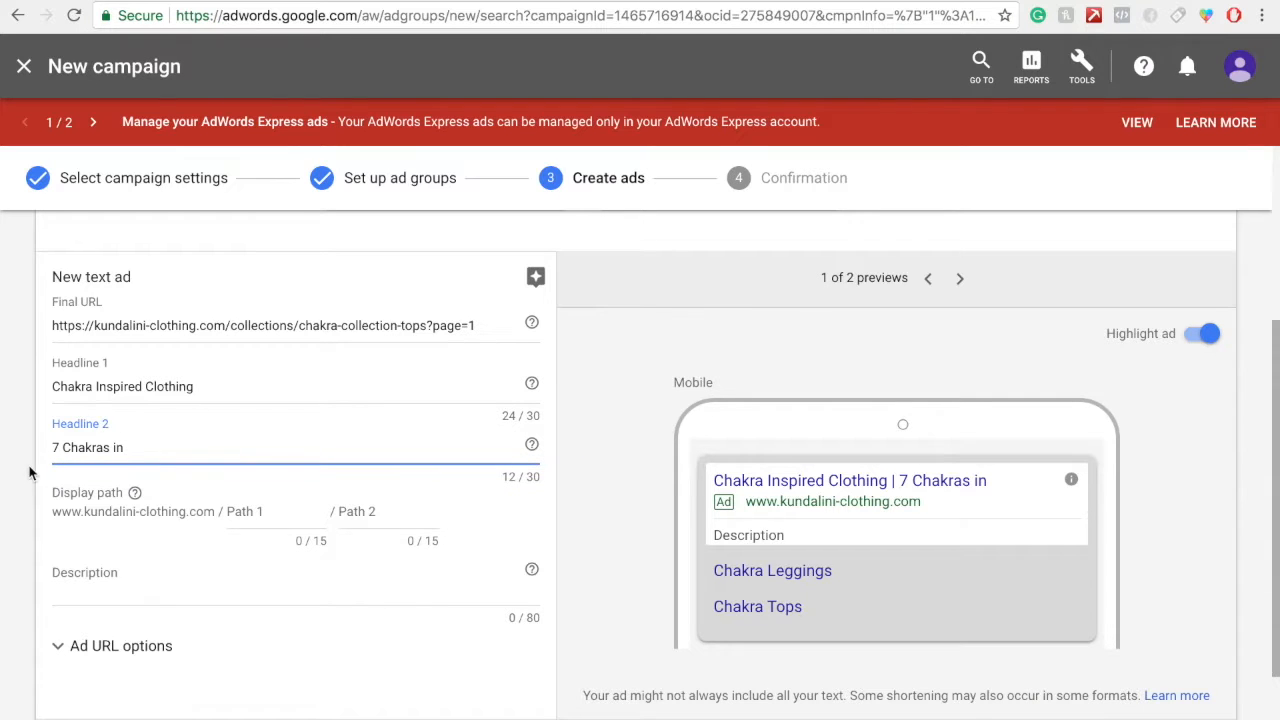
pyautogui.write('3 Different T')
pyautogui.press('BackSpace')
pyautogui.write('Styles')
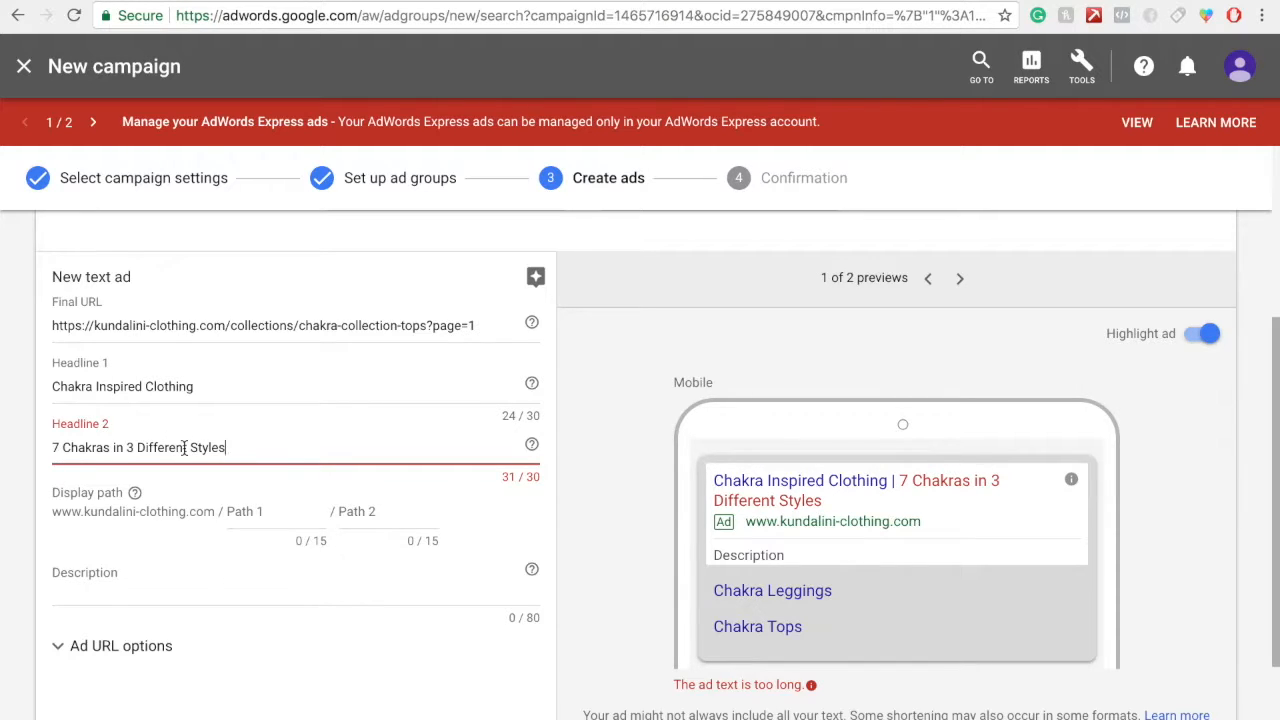
# Remove "Different" from Headline 2 and add "All" at its start so it reads "All 7 Chakras in 3 Styles".
pyautogui.moveTo(190, 447); pyautogui.dragTo(137, 447)
pyautogui.press('BackSpace')
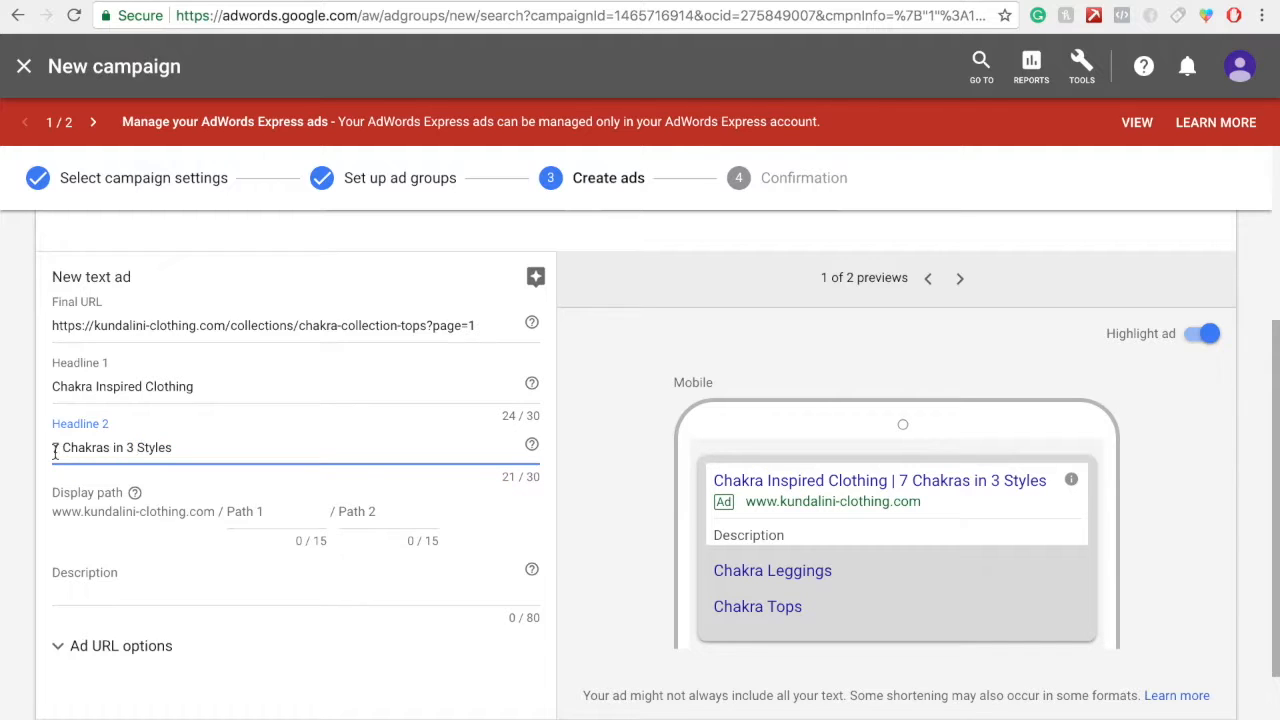
pyautogui.write('All')
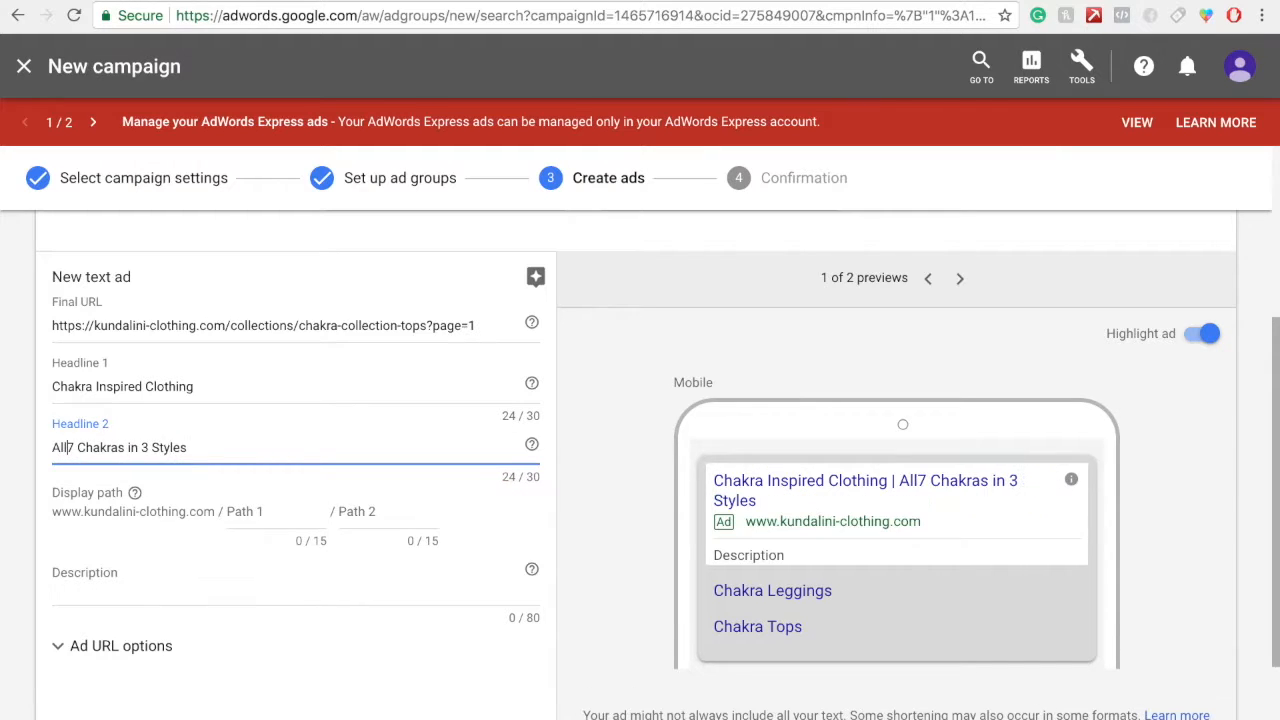
pyautogui.click(20, 520)
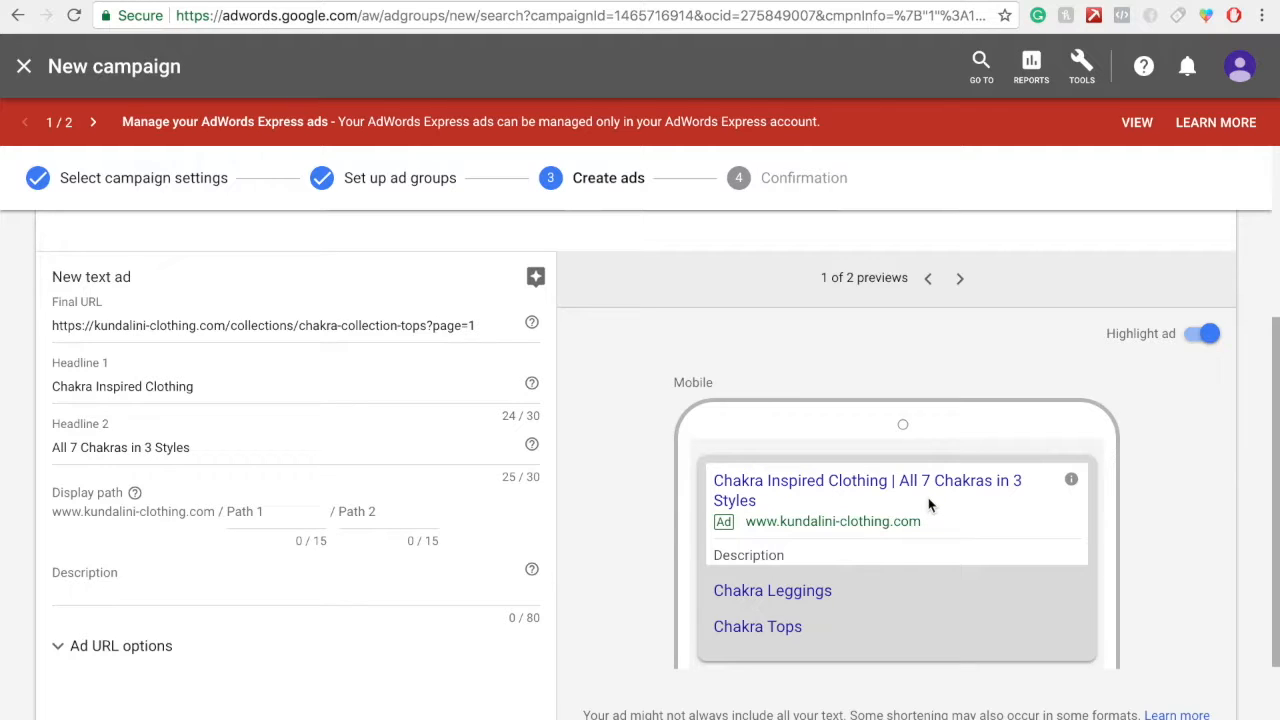
# Compare the third ad's mobile preview and displayed web address with the ad group's keywords, and save the ad.
pyautogui.scroll(3, 928, 505)
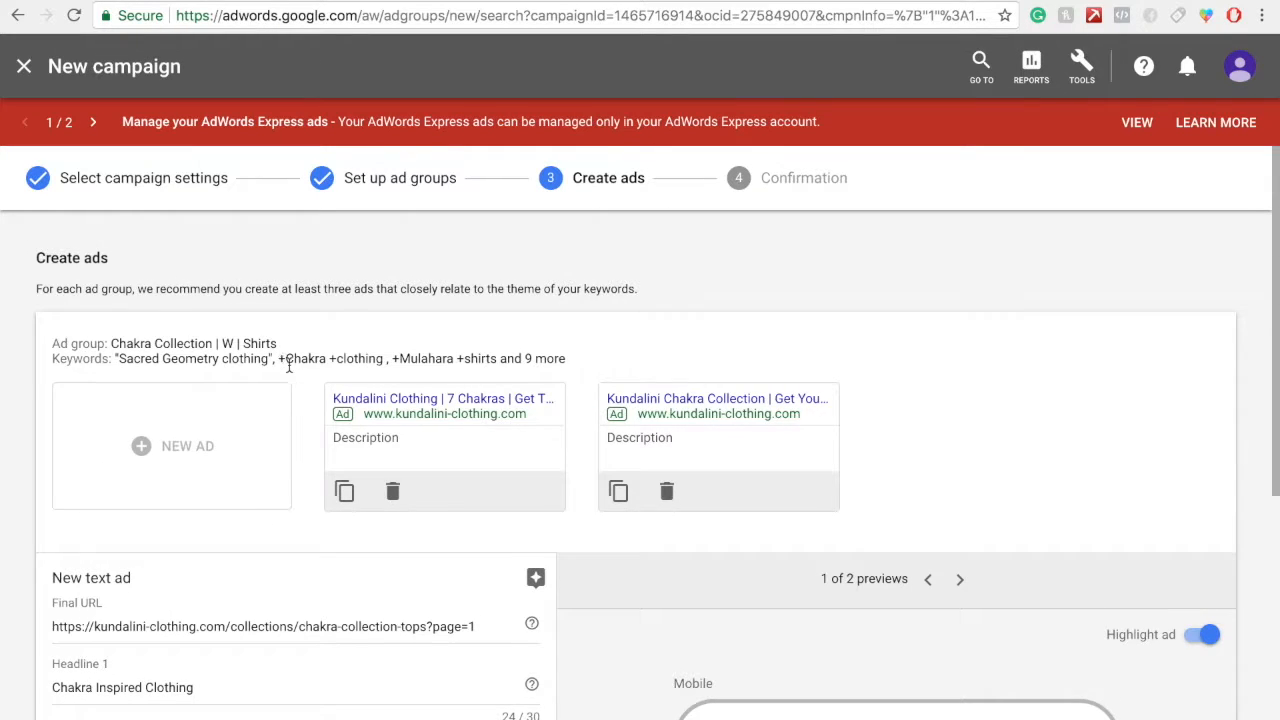
pyautogui.scroll(-4, 288, 366)
pyautogui.scroll(1, 790, 546)
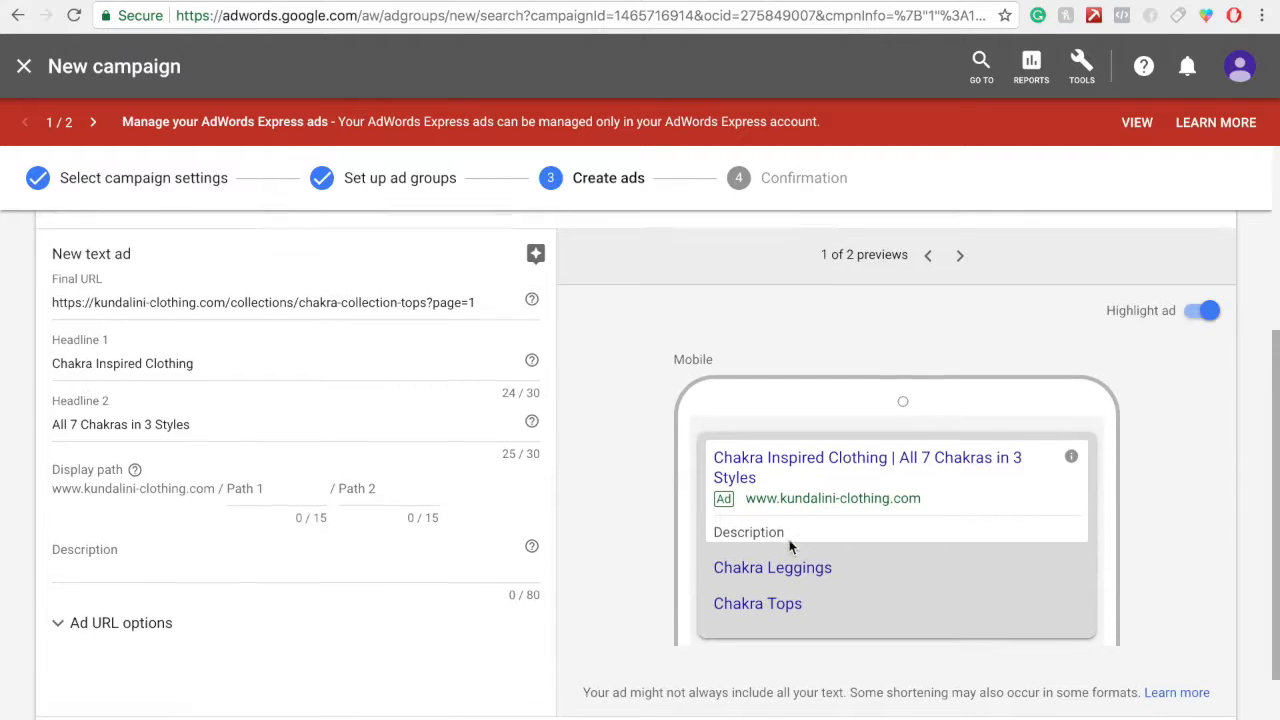
pyautogui.moveTo(781, 528); pyautogui.dragTo(935, 543)
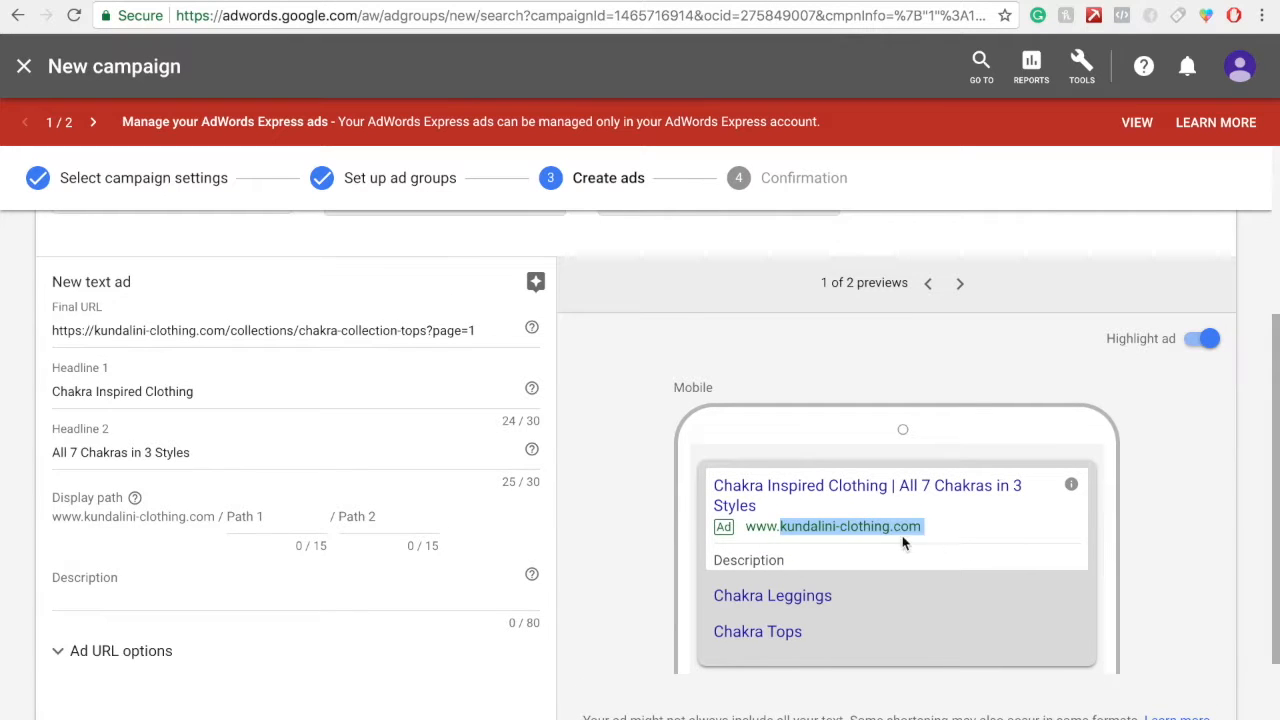
pyautogui.click(851, 542)
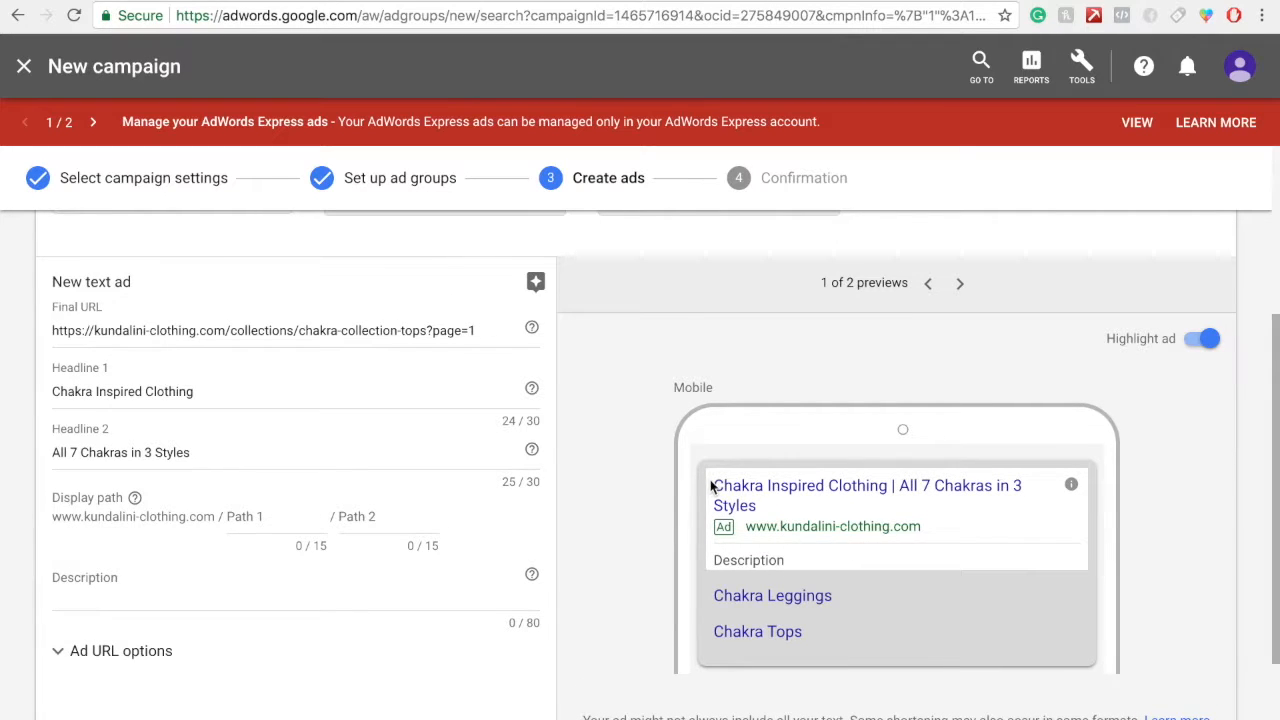
pyautogui.moveTo(745, 527); pyautogui.dragTo(916, 527)
pyautogui.click(918, 530)
pyautogui.scroll(-2, 826, 533)
pyautogui.click(74, 704)
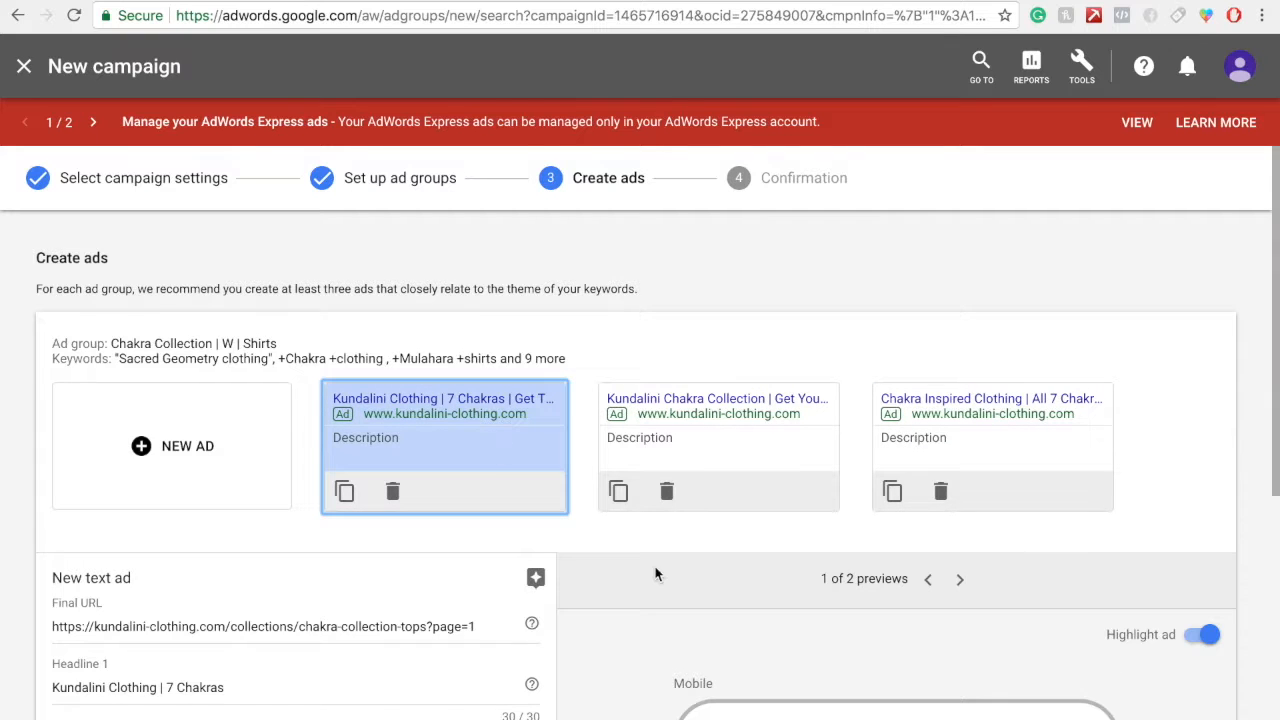
# Review the first text ad's headlines and mobile preview, and close its editor.
pyautogui.scroll(-3, 655, 573)
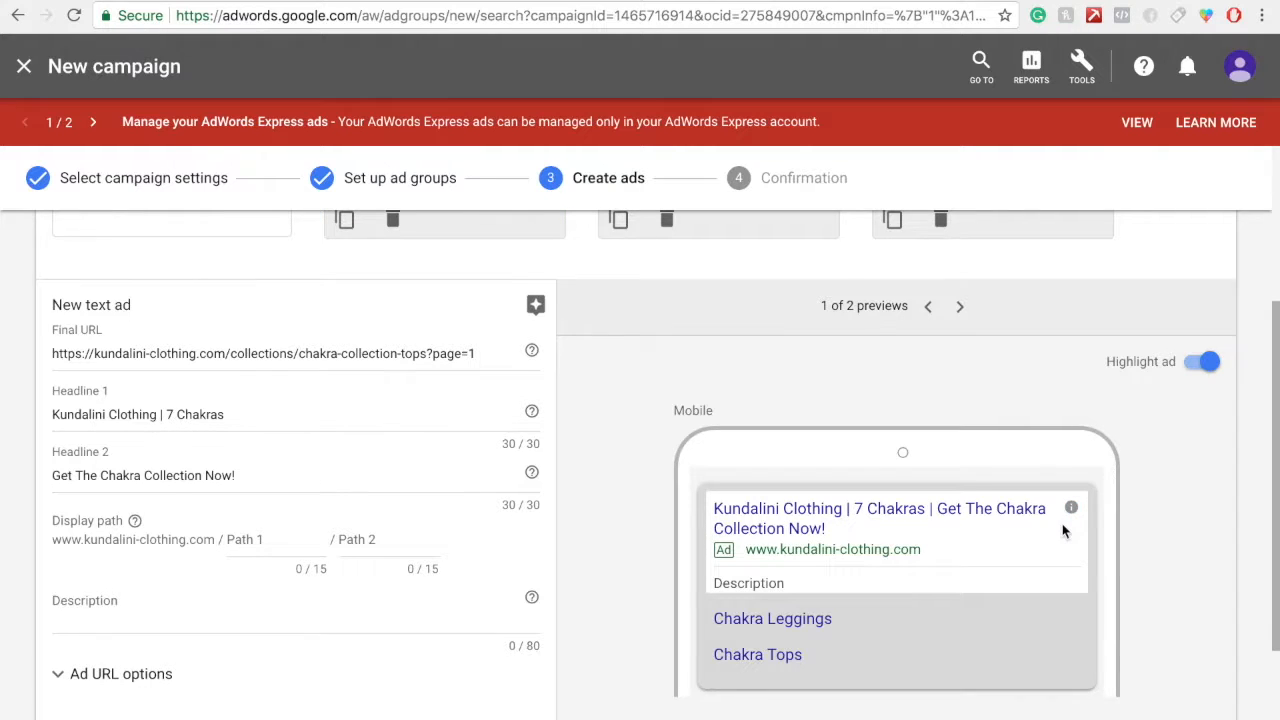
pyautogui.scroll(1, 1063, 531)
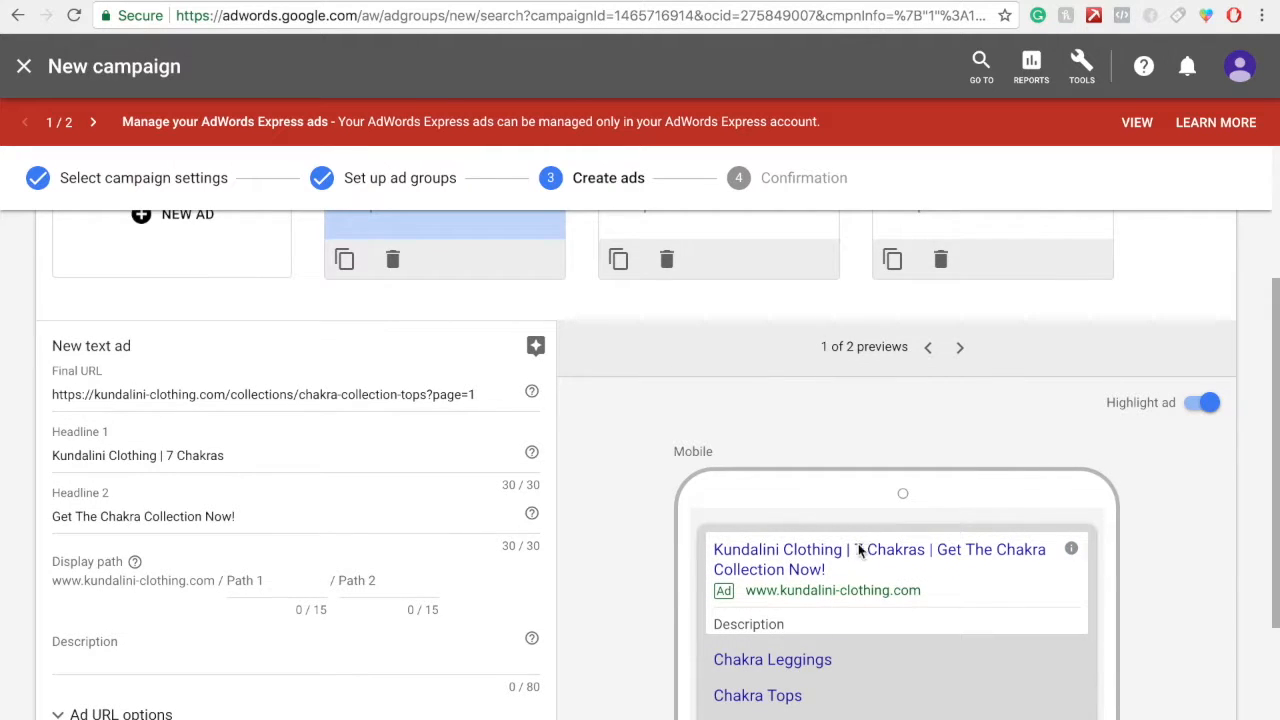
pyautogui.scroll(1, 850, 562)
pyautogui.scroll(-1, 940, 570)
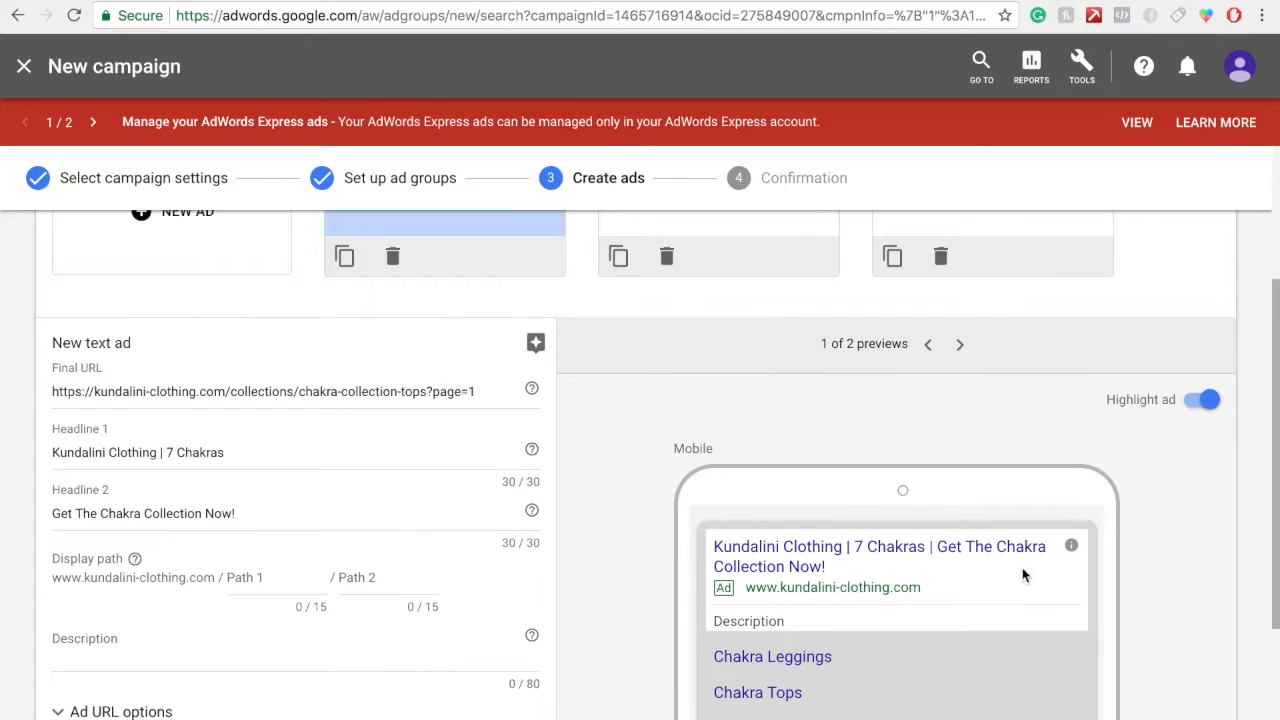
pyautogui.scroll(-5, 710, 437)
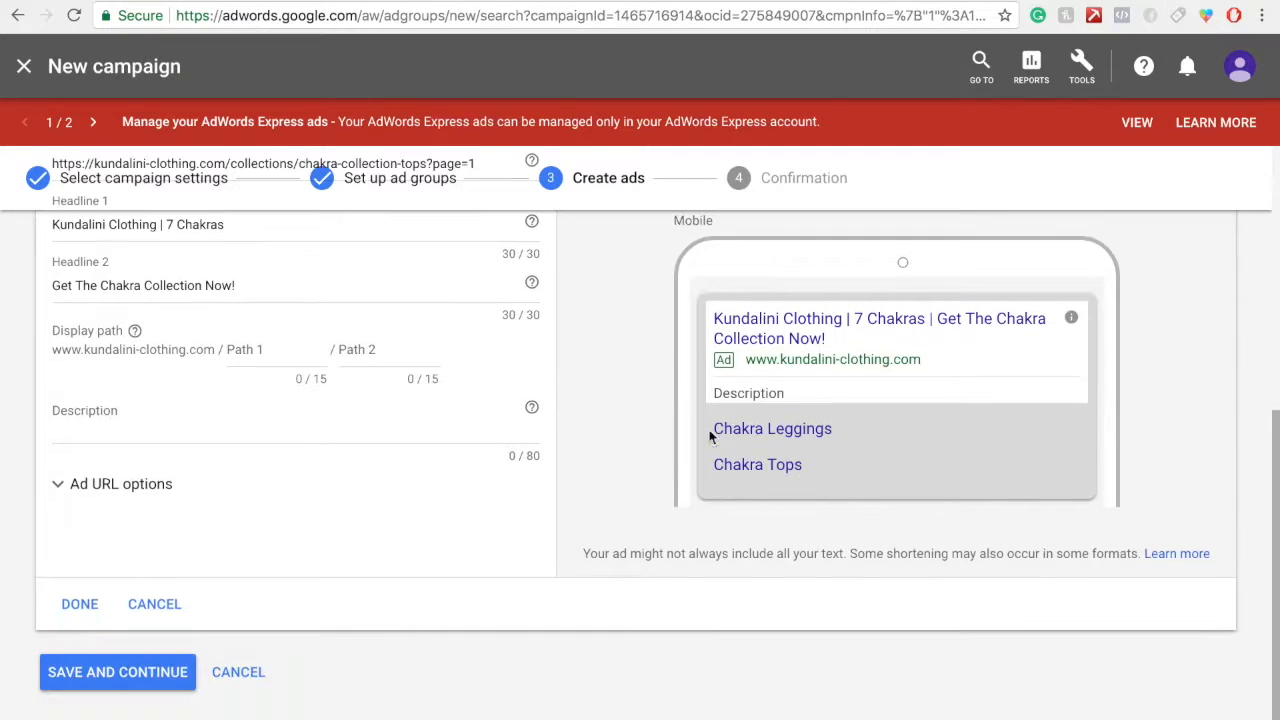
pyautogui.click(105, 597)
# Open the second text ad, review its headlines and mobile preview, and close its editor.
pyautogui.click(617, 481)
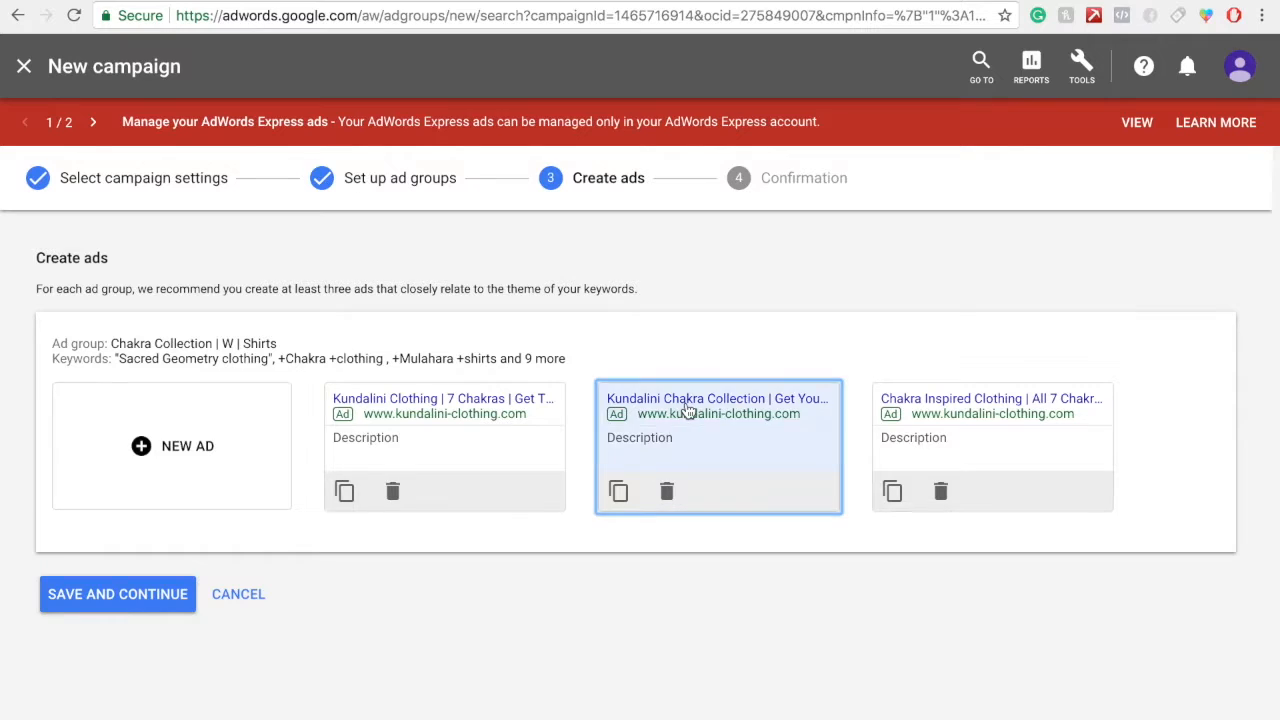
pyautogui.scroll(-6, 616, 480)
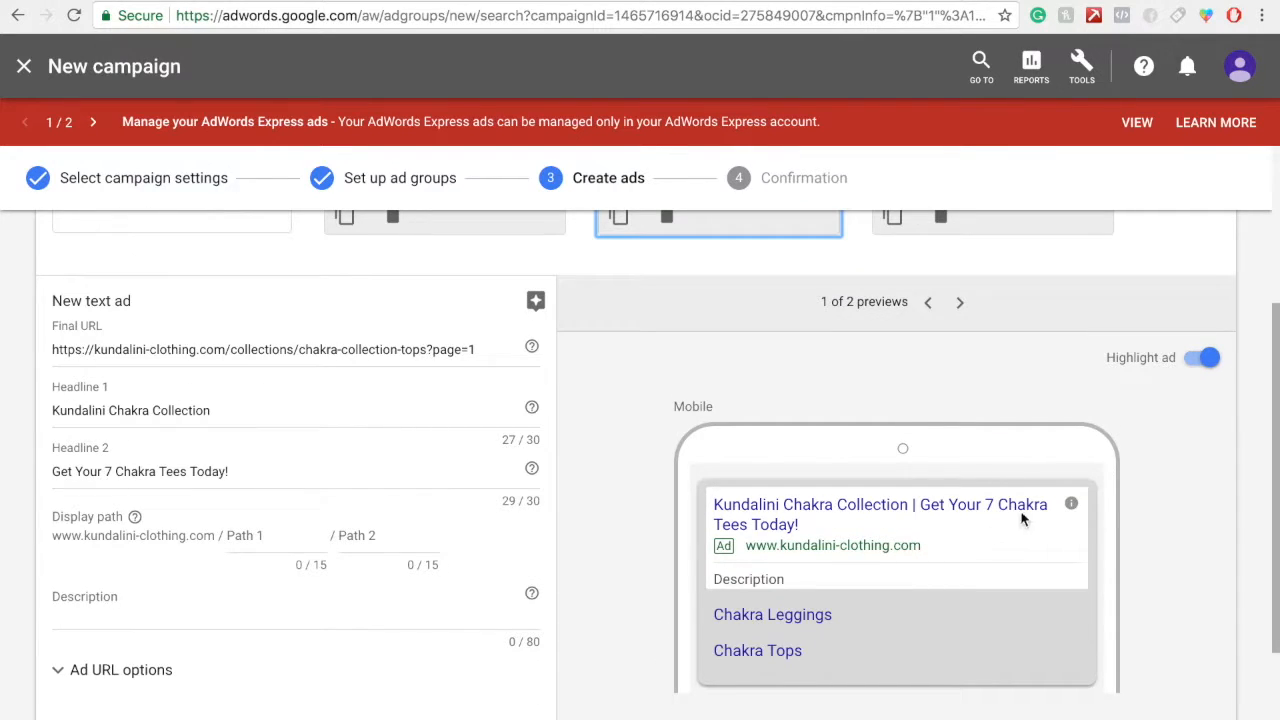
pyautogui.scroll(-4, 1097, 506)
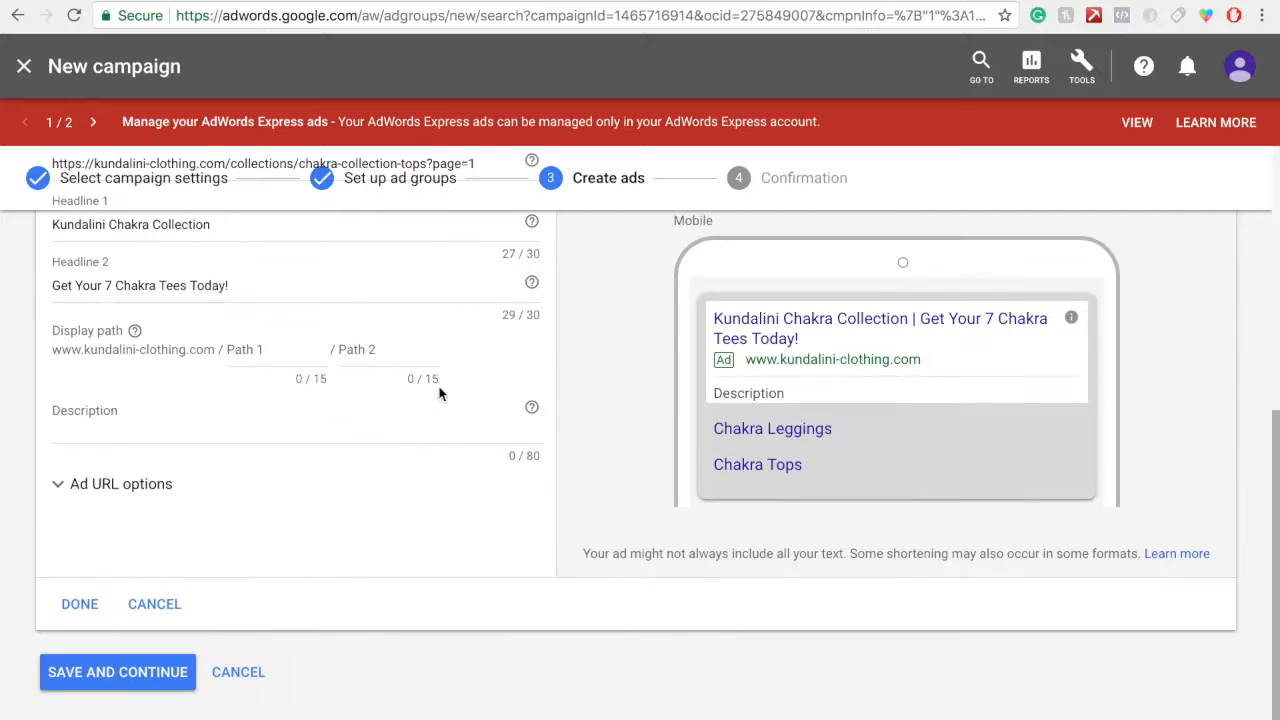
pyautogui.click(88, 606)
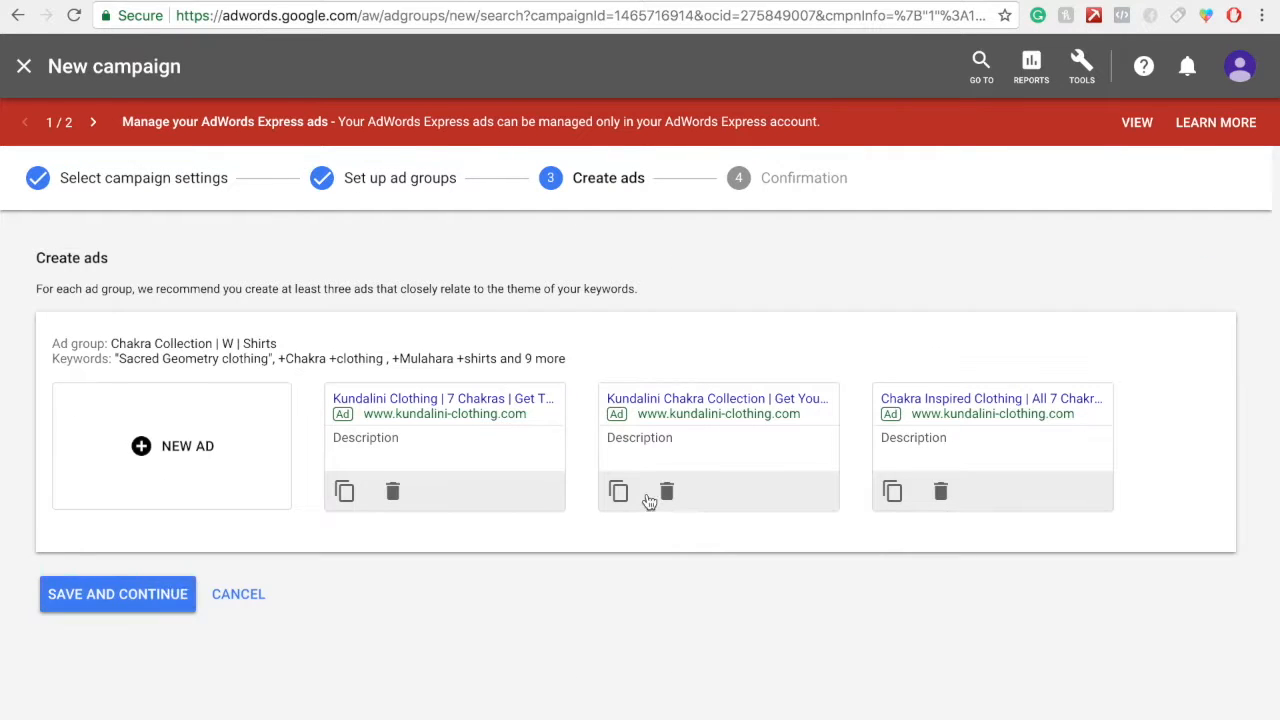
# Open the third text ad, review its headlines and mobile preview, and close its editor.
pyautogui.click(968, 457)
pyautogui.scroll(-3, 689, 563)
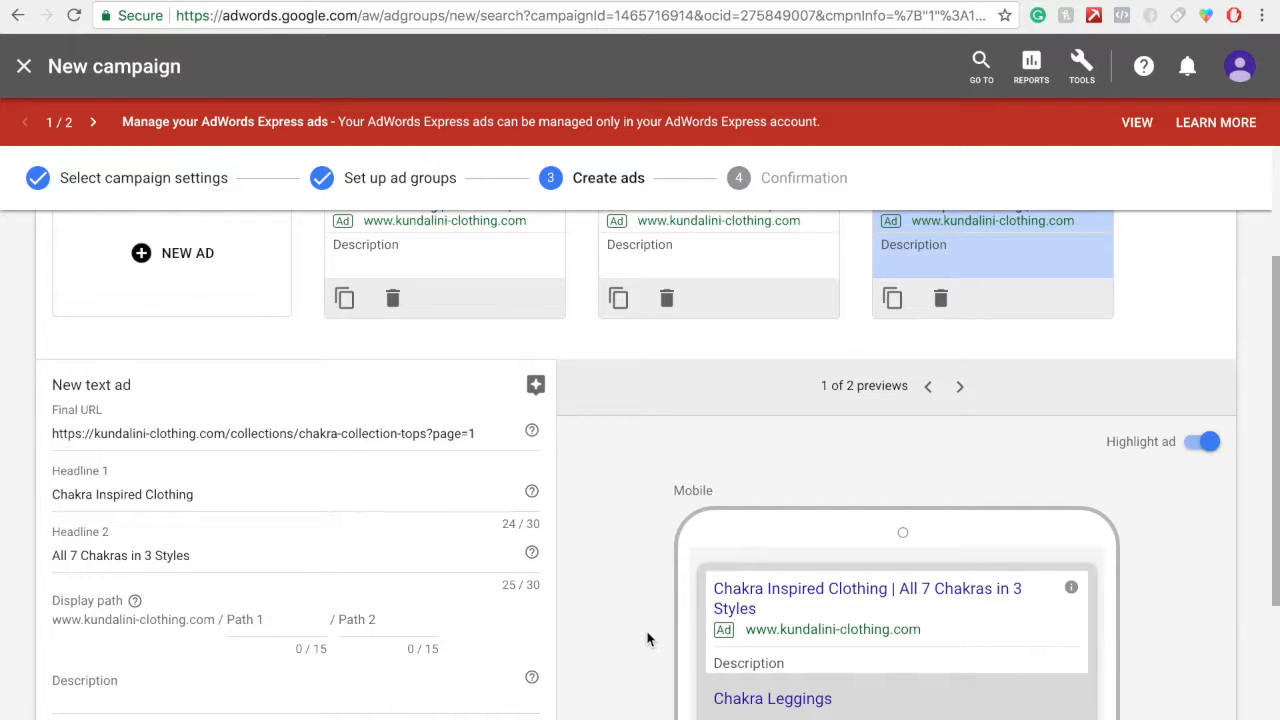
pyautogui.scroll(-3, 647, 640)
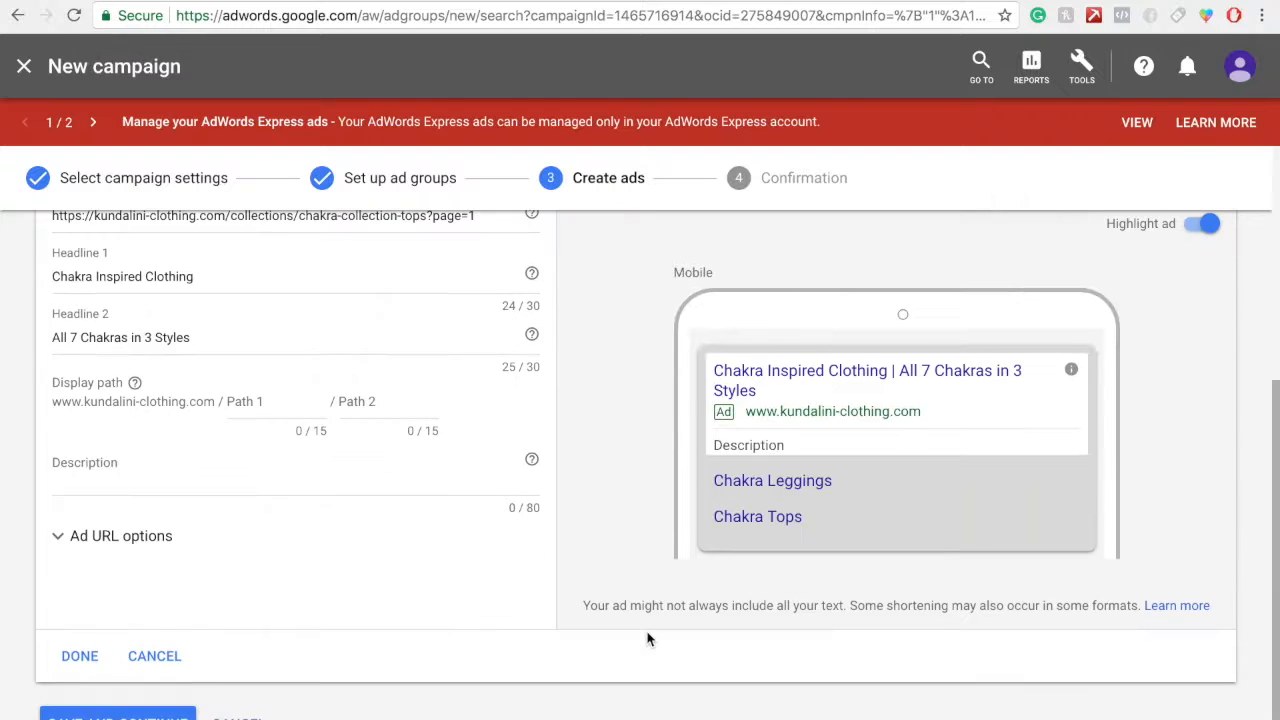
pyautogui.click(70, 662)
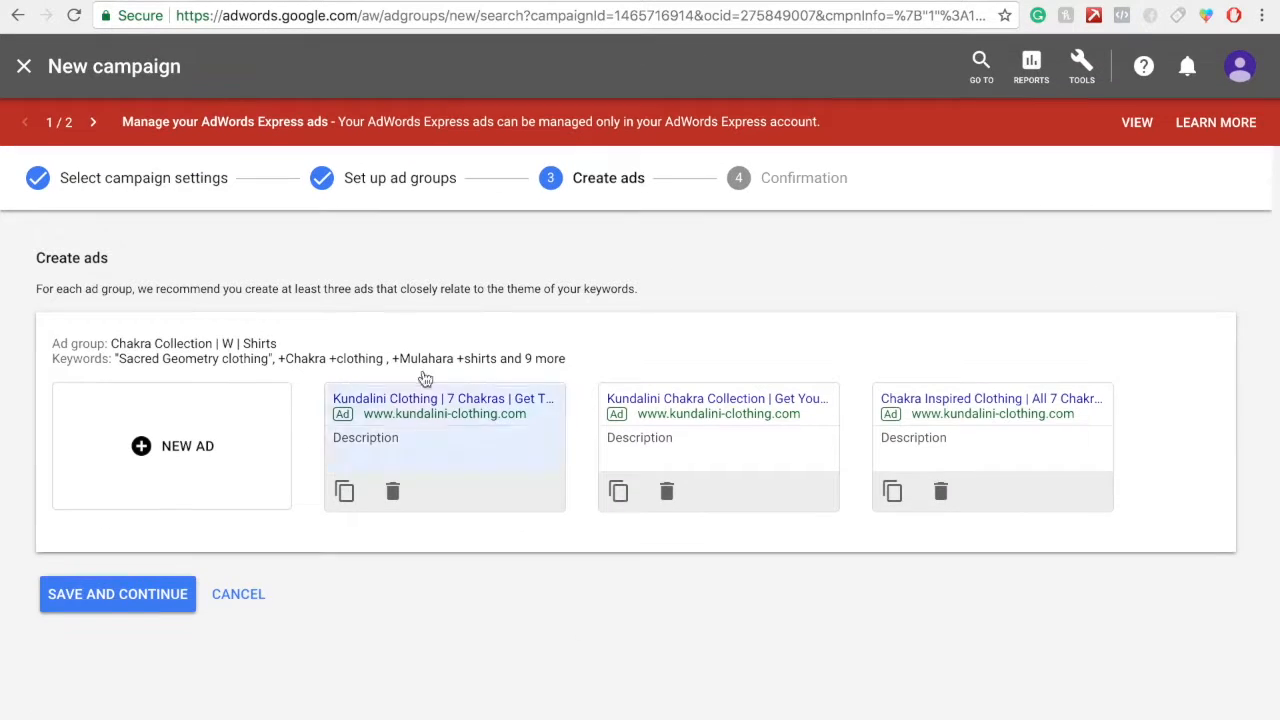